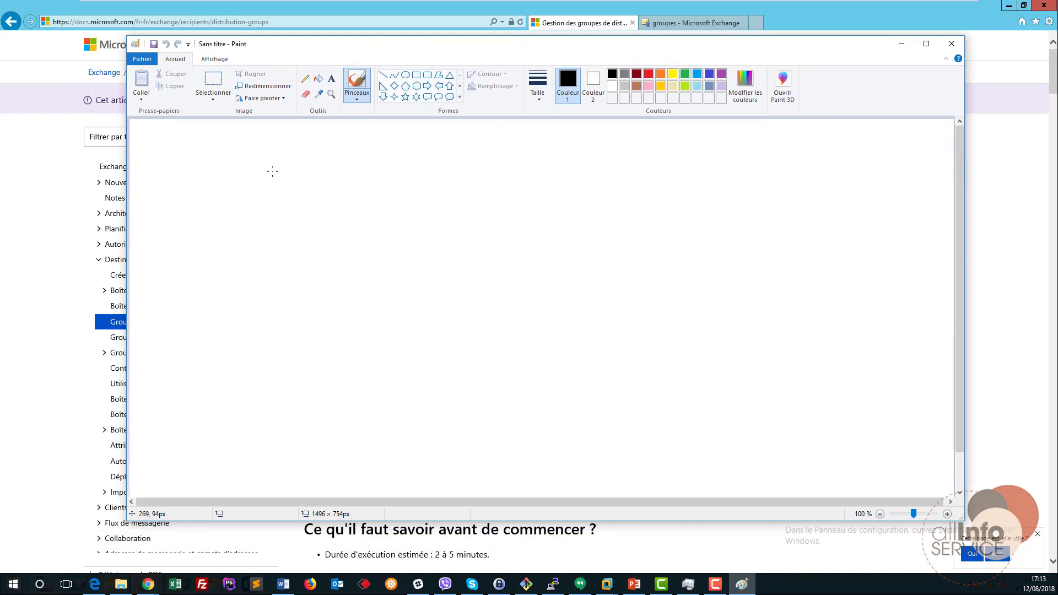
Draw three stick figures on the left of the Paint canvas.
mouse_move(252, 171)
mouse_down()
mouse_move(270, 170)
mouse_move(253, 172)
mouse_move(260, 204)
mouse_move(302, 192)
mouse_up()
mouse_move(227, 193)
mouse_down()
mouse_move(259, 198)
mouse_move(275, 229)
mouse_up()
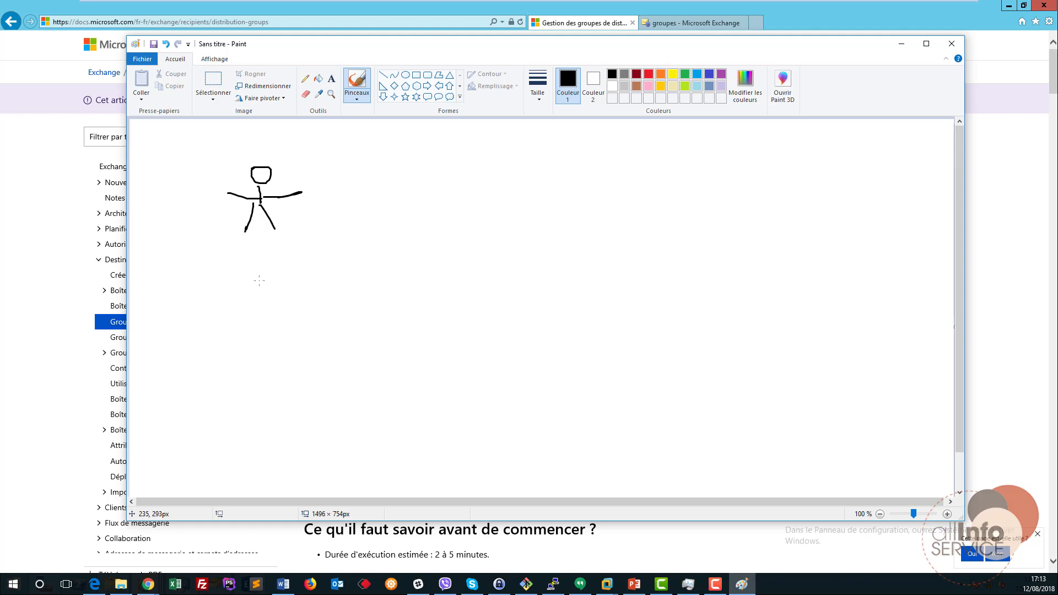
drag(258, 281, 263, 317)
mouse_move(266, 307)
mouse_down()
mouse_move(280, 302)
mouse_move(263, 305)
mouse_move(254, 322)
mouse_move(277, 342)
mouse_up()
mouse_move(211, 360)
mouse_down()
mouse_move(211, 372)
mouse_move(222, 363)
mouse_move(217, 396)
mouse_move(231, 383)
mouse_move(207, 411)
mouse_move(232, 422)
mouse_up()
Draw a large circle on the right and label it GR 1.
mouse_move(628, 220)
mouse_down()
mouse_move(758, 281)
mouse_move(619, 224)
mouse_up()
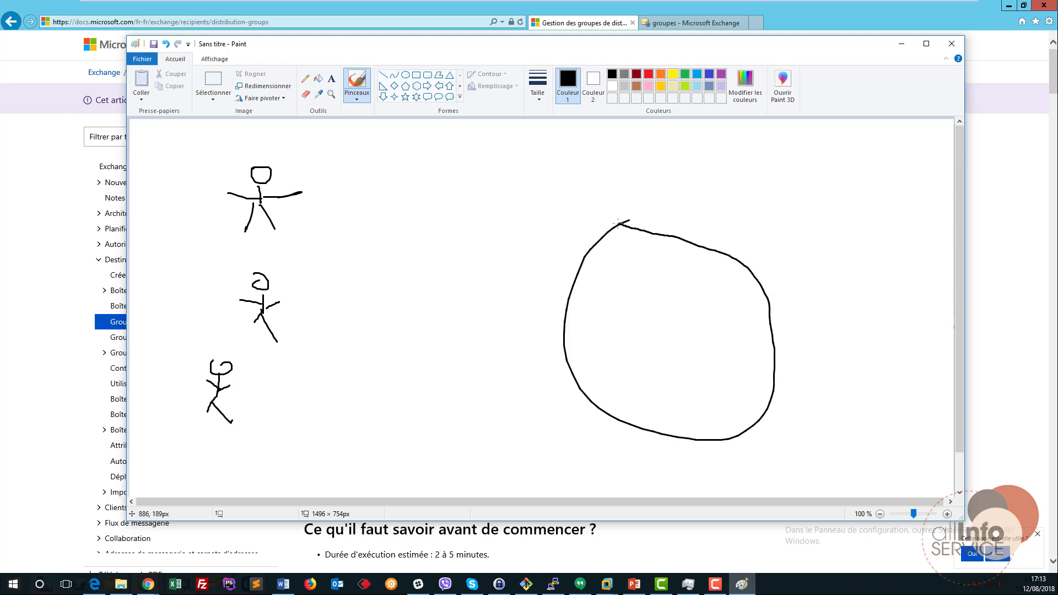
mouse_move(670, 201)
mouse_down()
mouse_move(654, 204)
mouse_move(661, 218)
mouse_up()
mouse_move(672, 202)
mouse_down()
mouse_move(672, 236)
mouse_move(673, 216)
mouse_move(682, 228)
mouse_move(733, 232)
mouse_up()
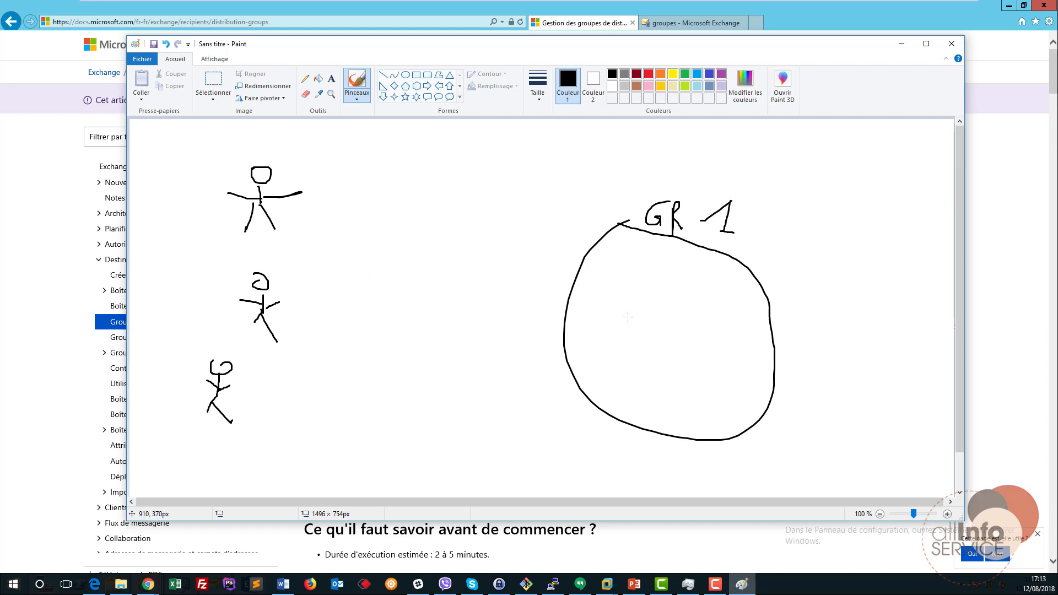
Draw arrows from each of the three figures into the circle, plus an & mark beside it.
mouse_move(310, 222)
mouse_down()
mouse_move(646, 296)
mouse_move(637, 301)
mouse_up()
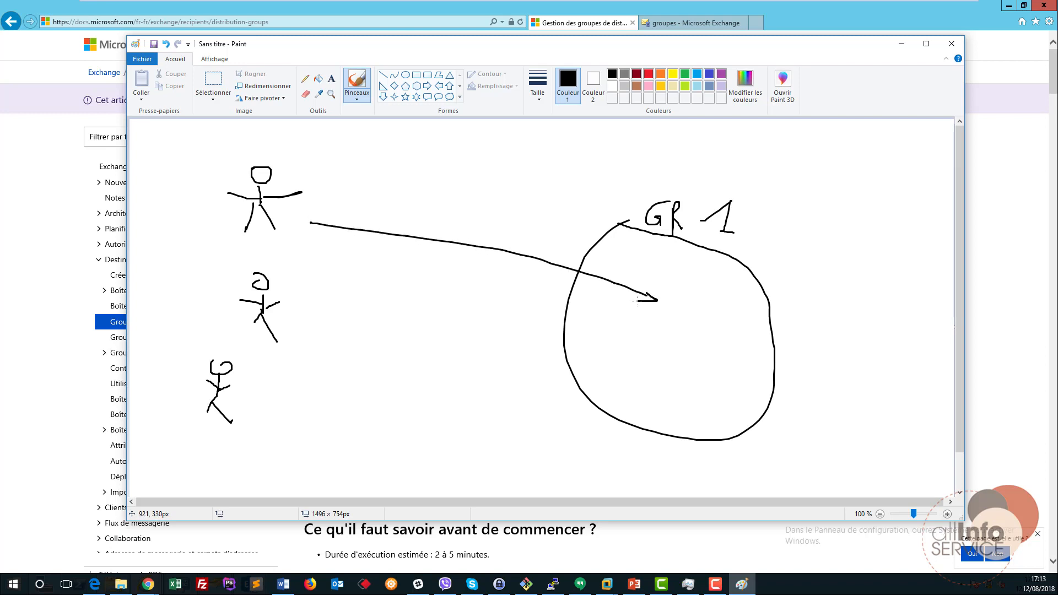
mouse_move(319, 300)
mouse_down()
mouse_move(651, 331)
mouse_move(636, 334)
mouse_up()
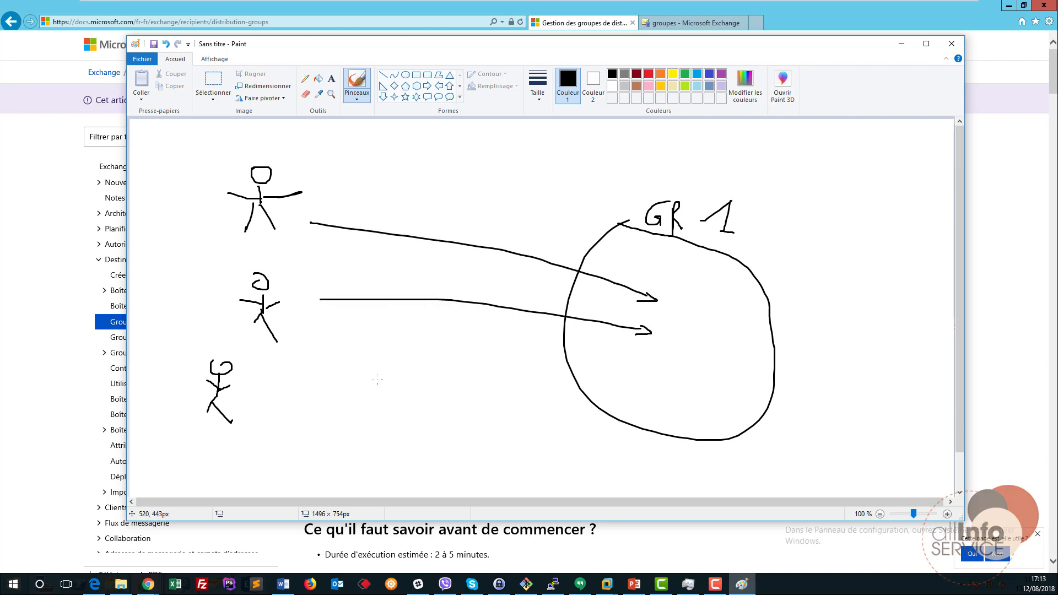
mouse_move(258, 409)
mouse_down()
mouse_move(631, 365)
mouse_move(620, 371)
mouse_up()
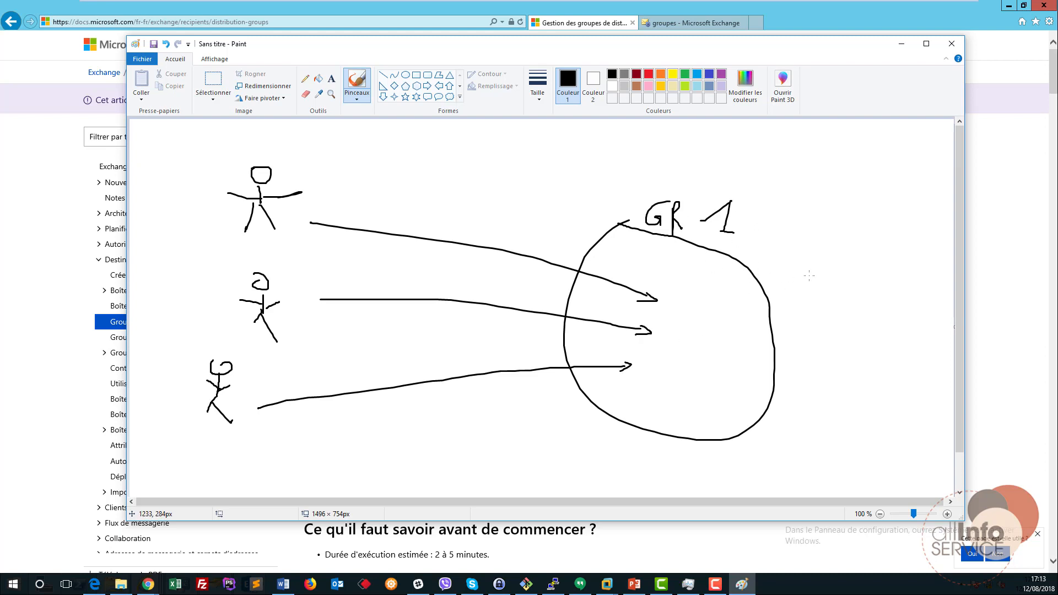
mouse_move(770, 256)
mouse_down()
mouse_move(766, 270)
mouse_move(782, 285)
mouse_up()
Write the group's e-mail address on one line inside the GR 1 circle.
click(331, 78)
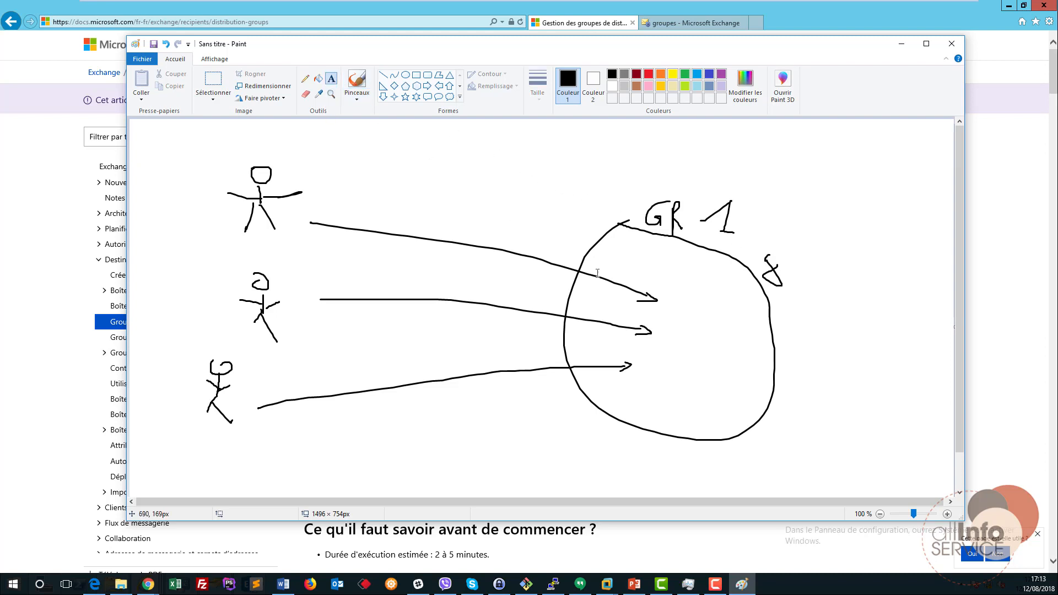
click(726, 349)
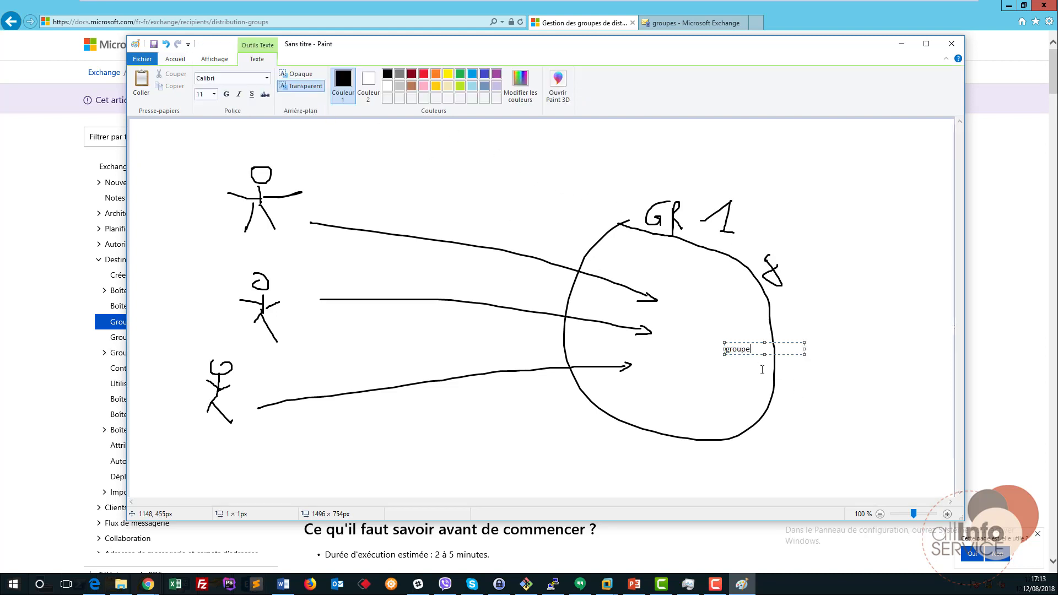
drag(804, 355, 832, 355)
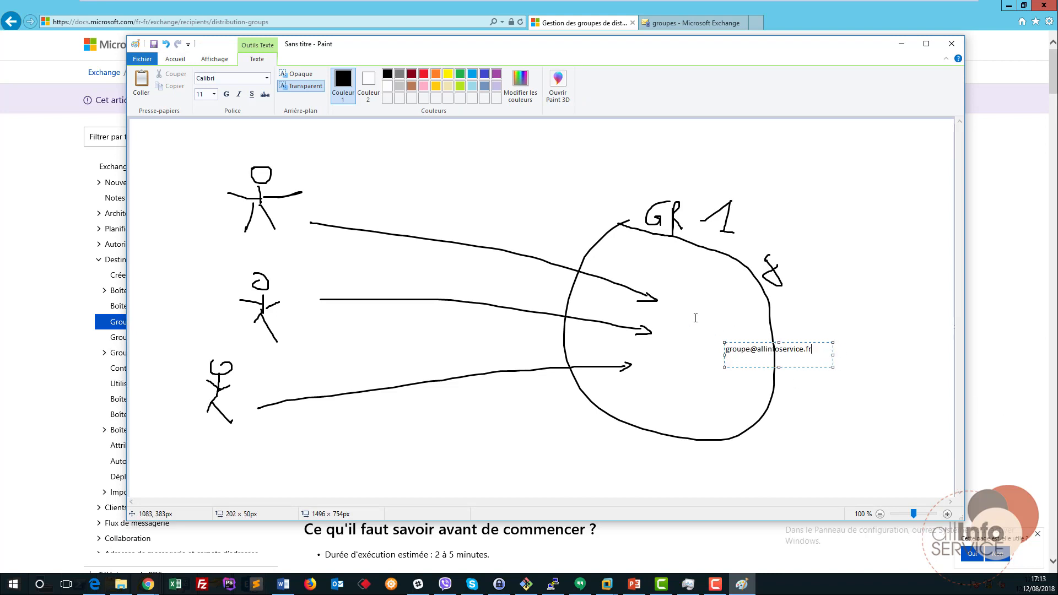
drag(722, 354, 681, 375)
click(864, 434)
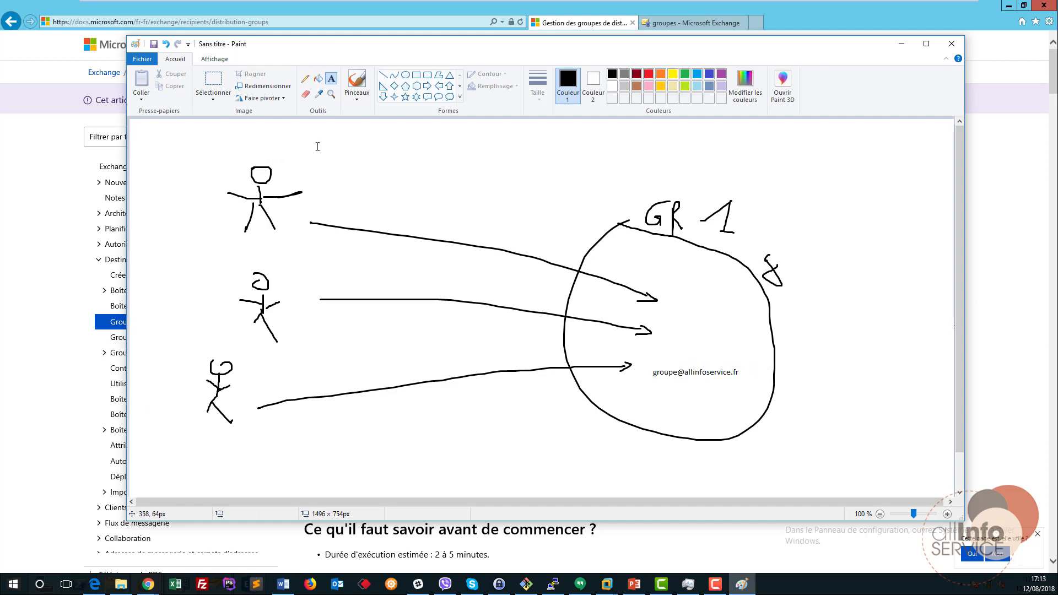
click(361, 87)
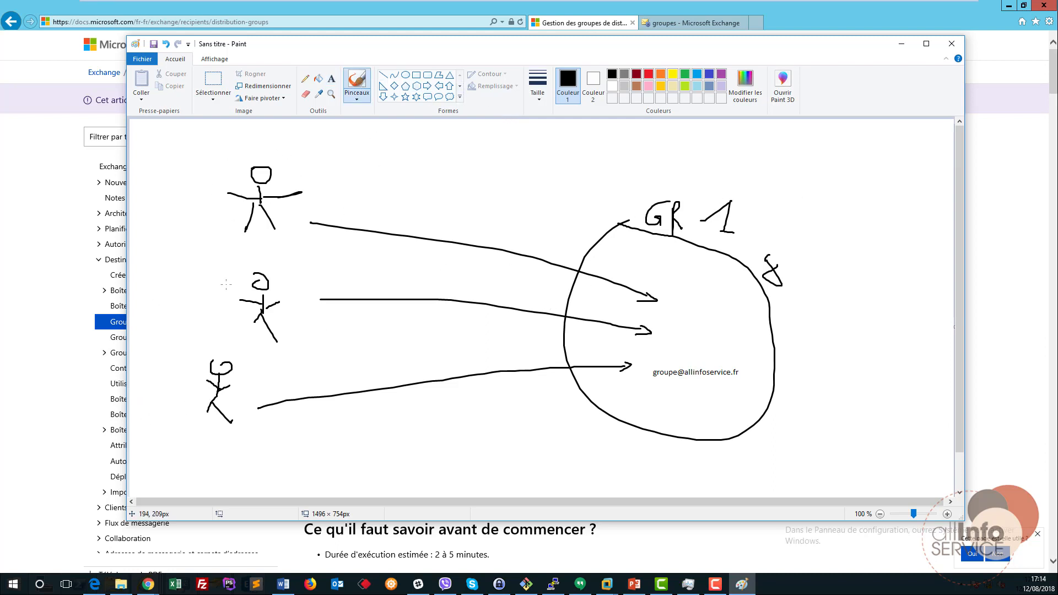
Close Paint and bring up the new-group type menu on the empty Exchange groups page.
click(950, 44)
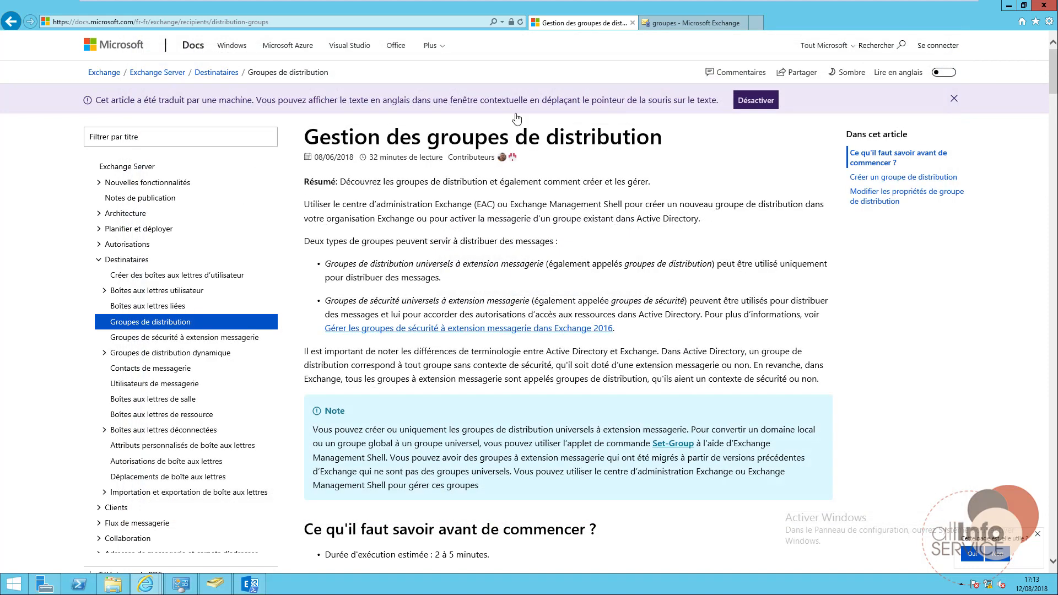
click(685, 21)
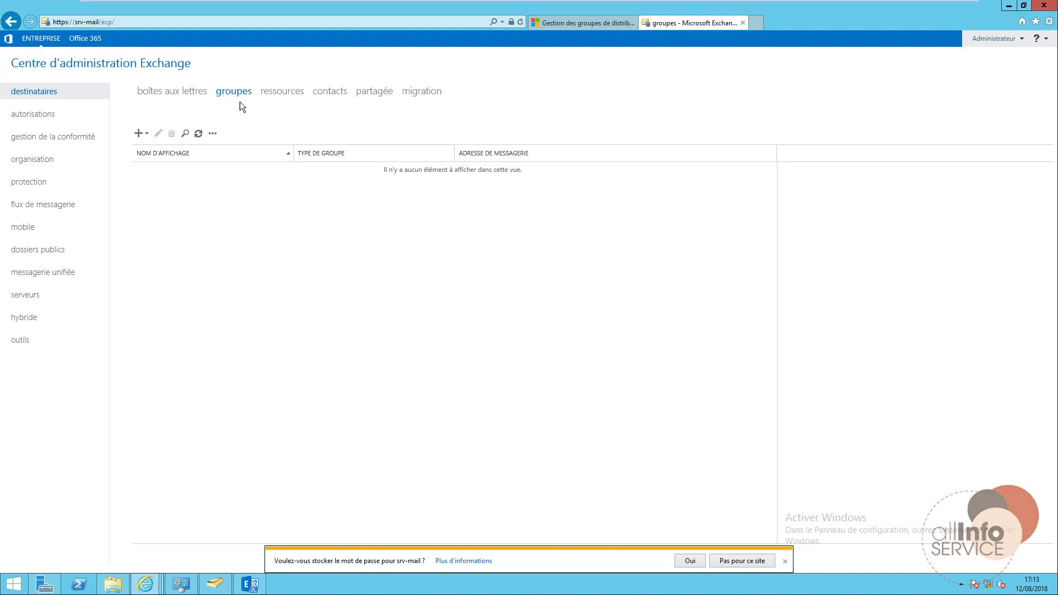
click(176, 95)
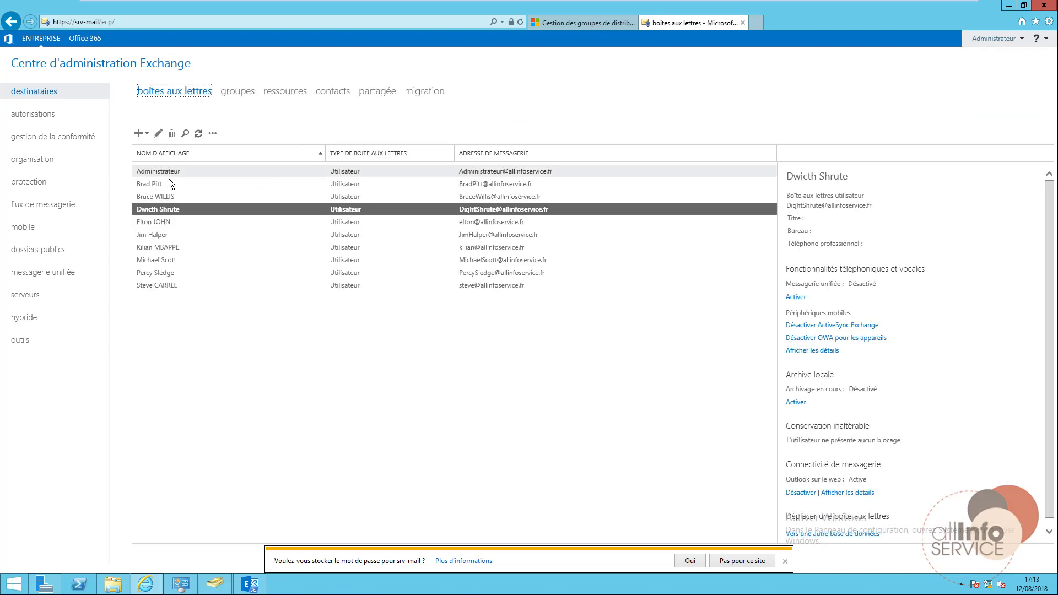
click(231, 92)
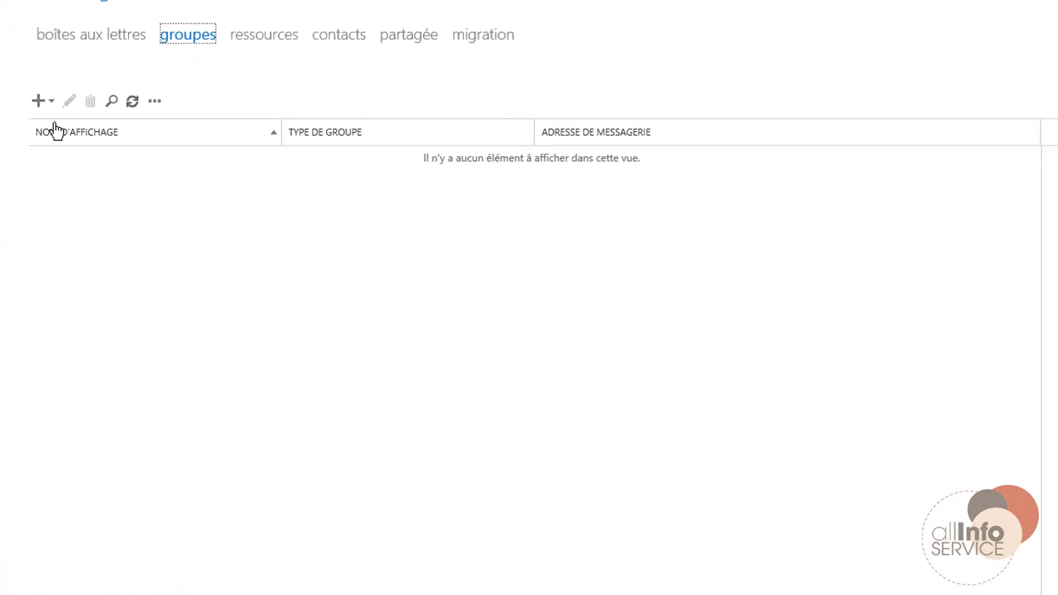
click(38, 101)
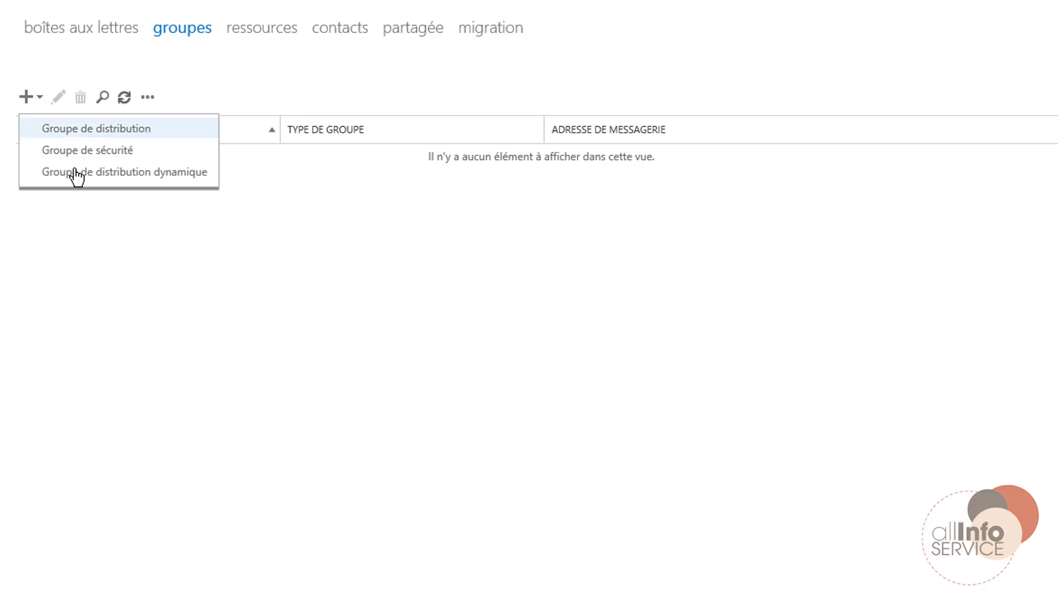
Start a new distribution group with display name Ventes and alias ventes.
click(139, 135)
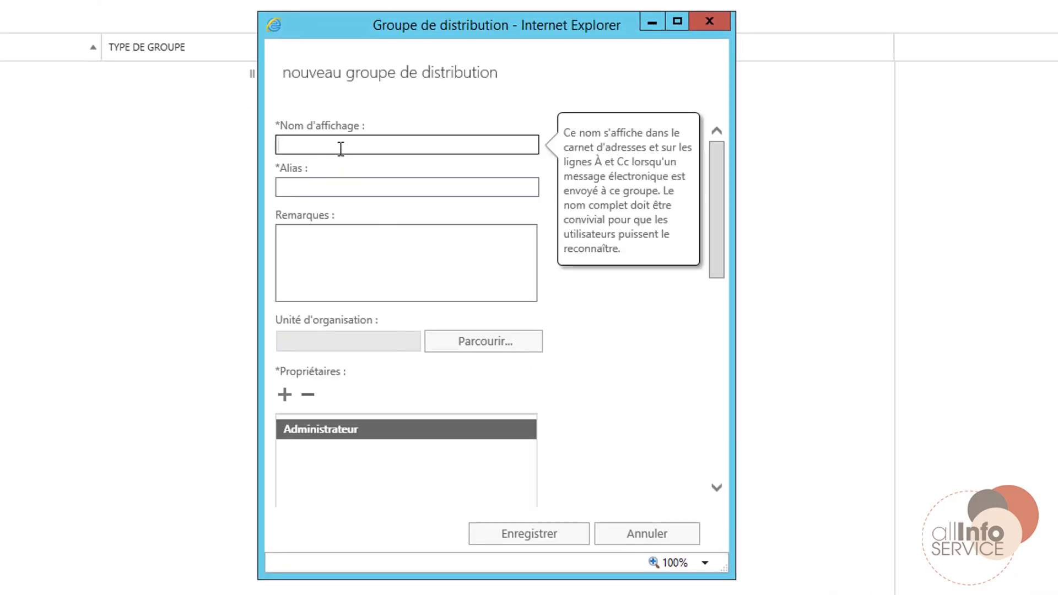
text(Ventes)
click(357, 179)
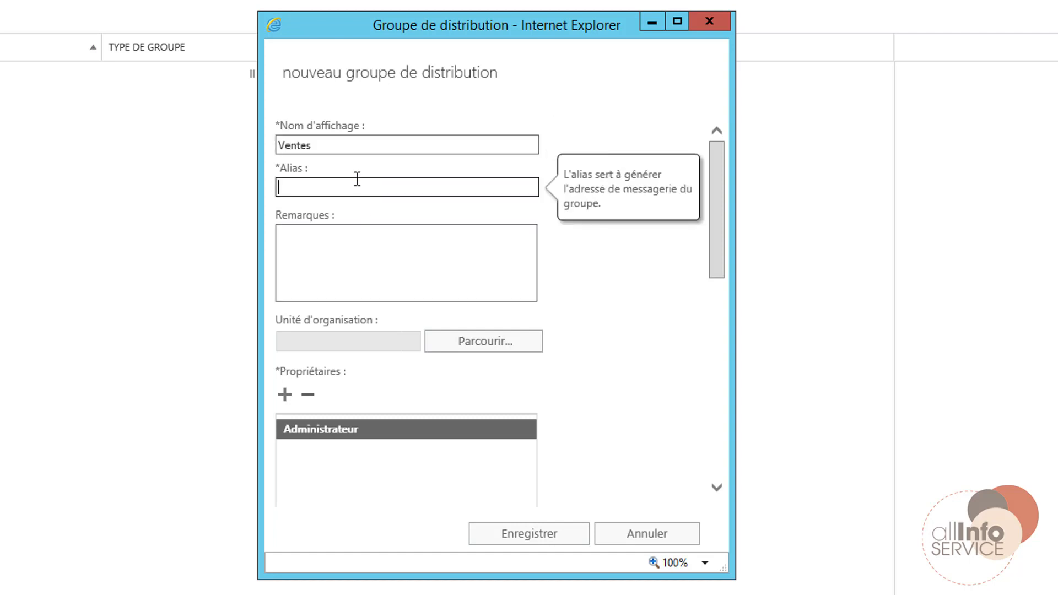
text(cventes)
key(Delete)
key(Tab)
key(Tab)
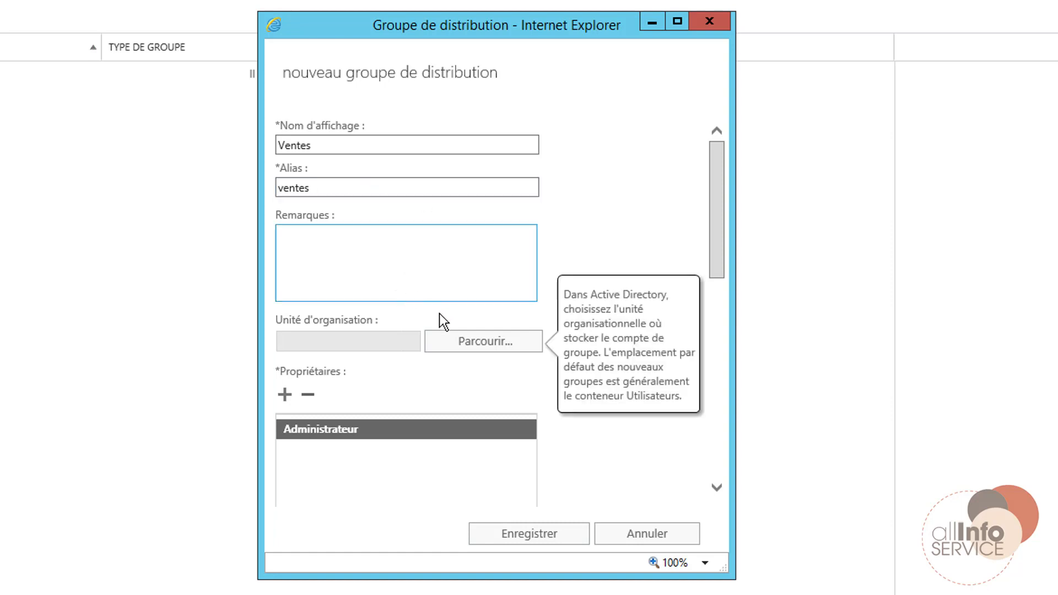
Store the group in the AllInfoService organisational unit.
click(447, 343)
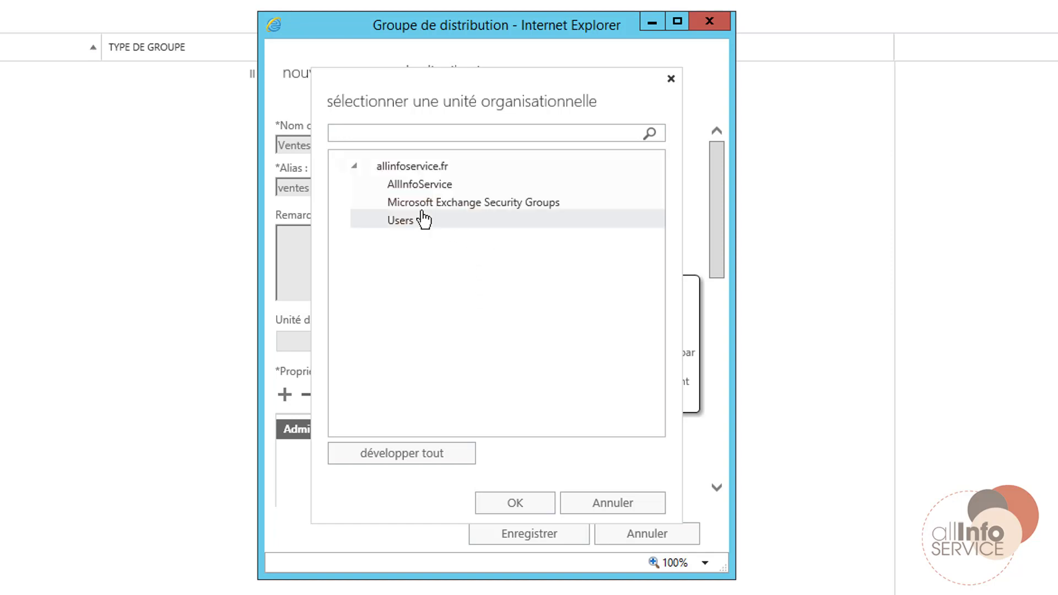
click(420, 184)
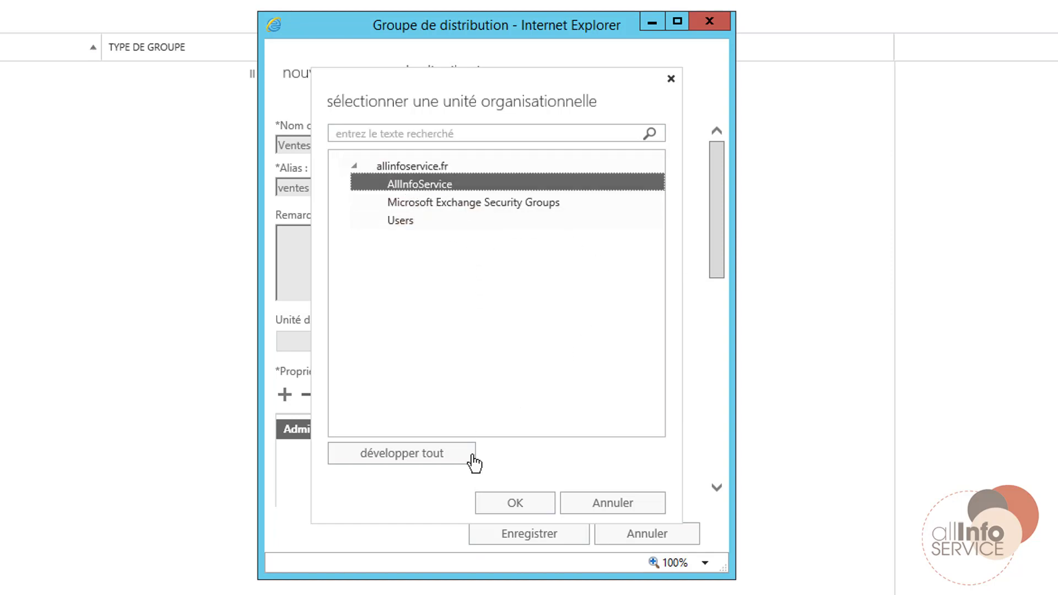
click(507, 503)
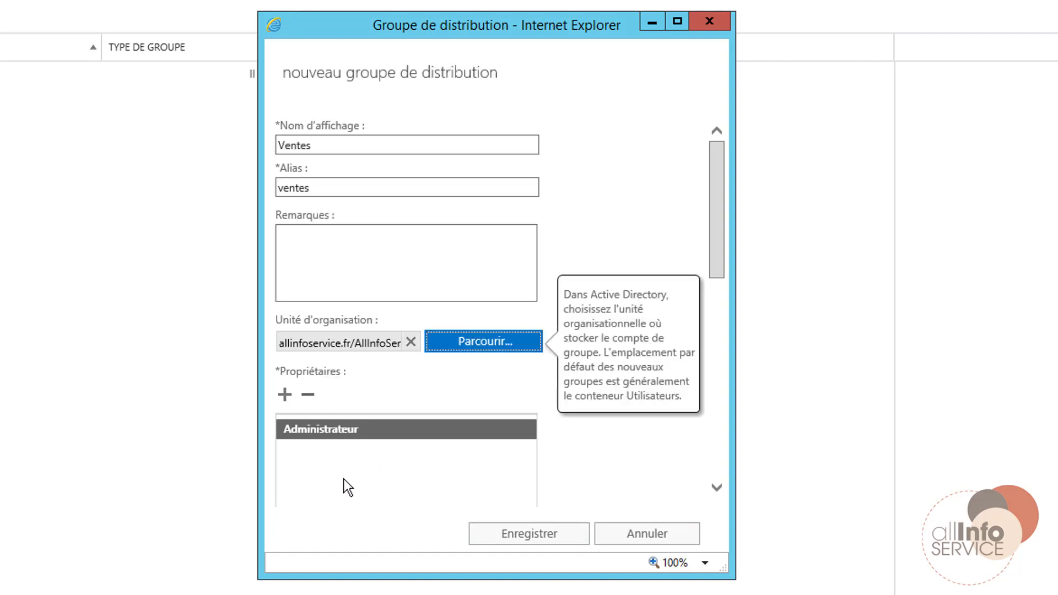
scroll(347, 487, down, 5)
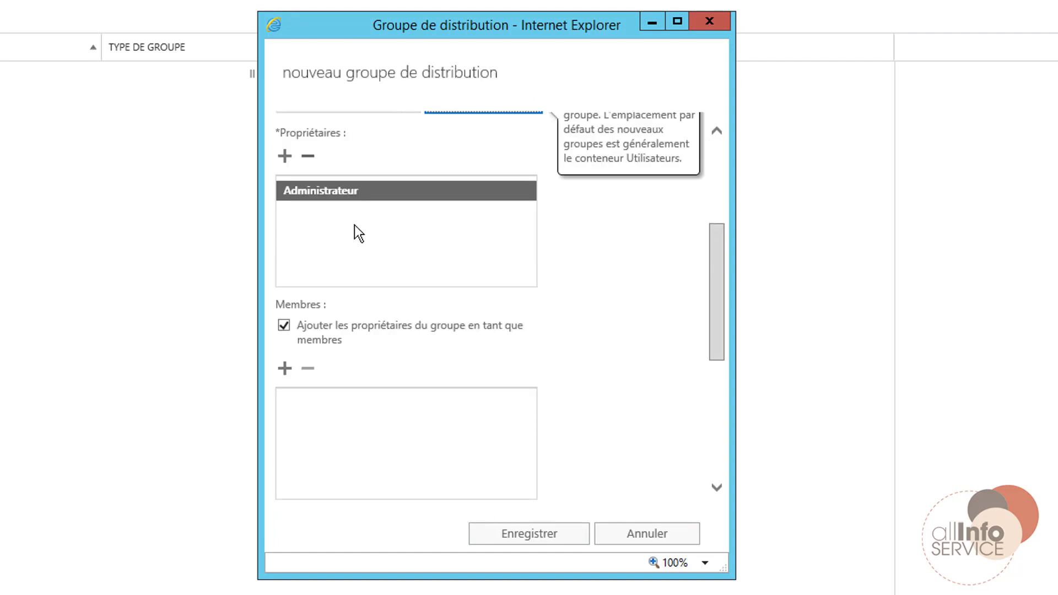
Add another user as an owner of the Ventes group.
click(284, 156)
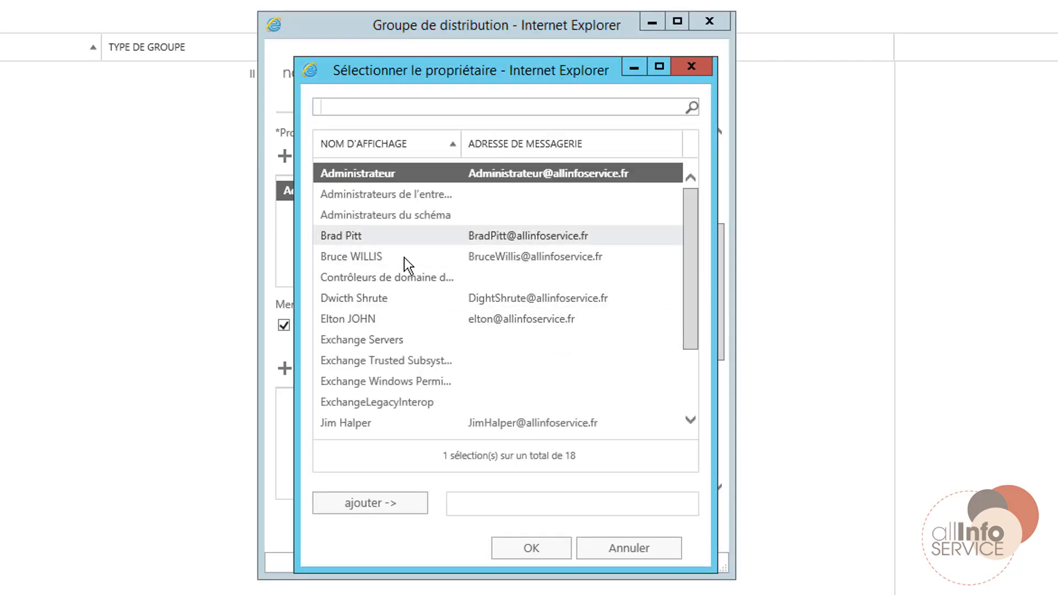
click(365, 320)
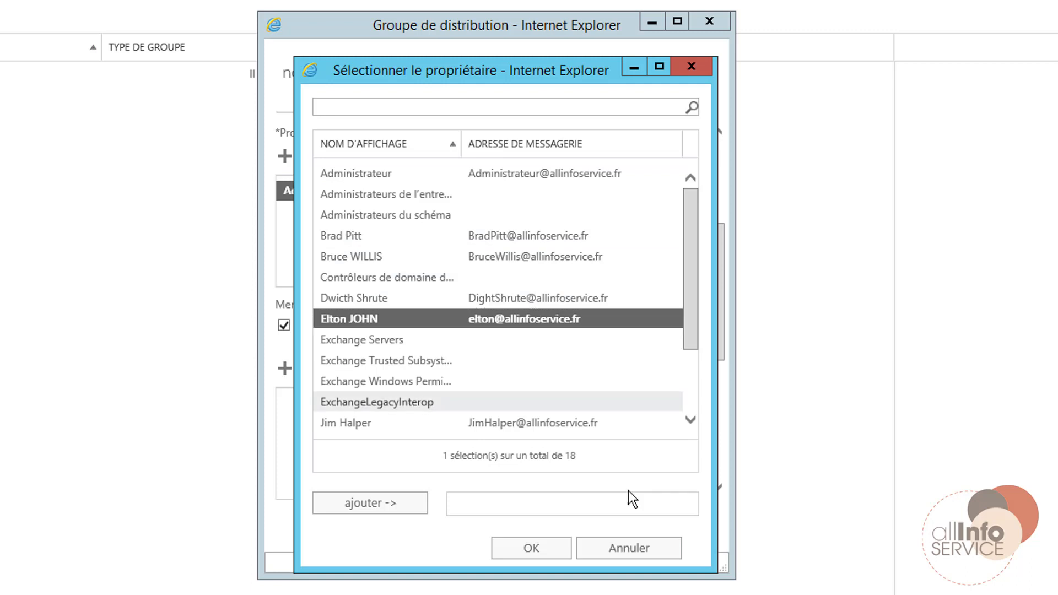
double_click(434, 320)
click(531, 548)
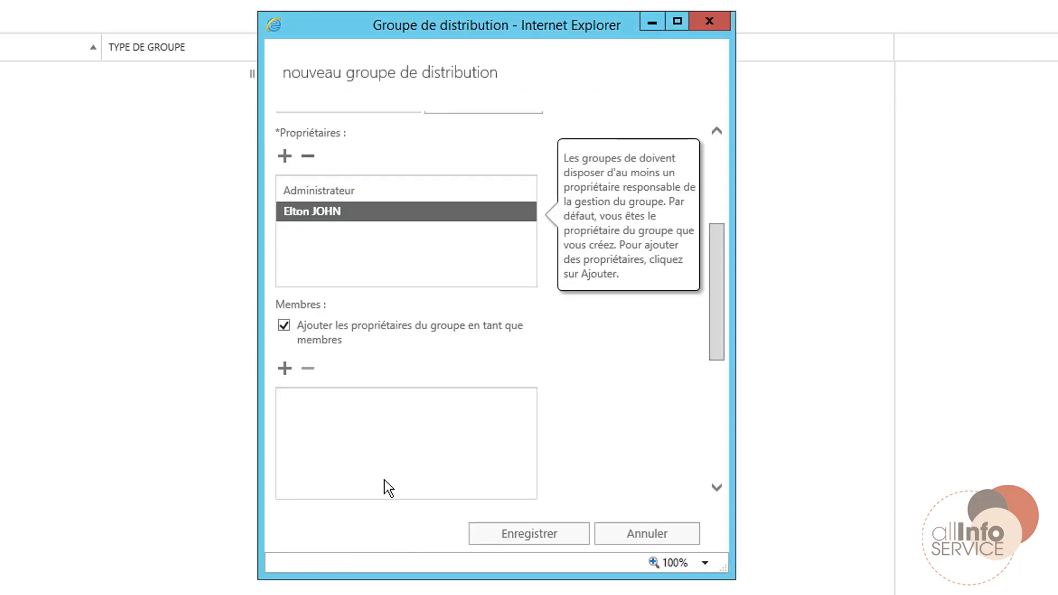
Select three users in the member picker and add them as group members.
scroll(346, 401, down, 2)
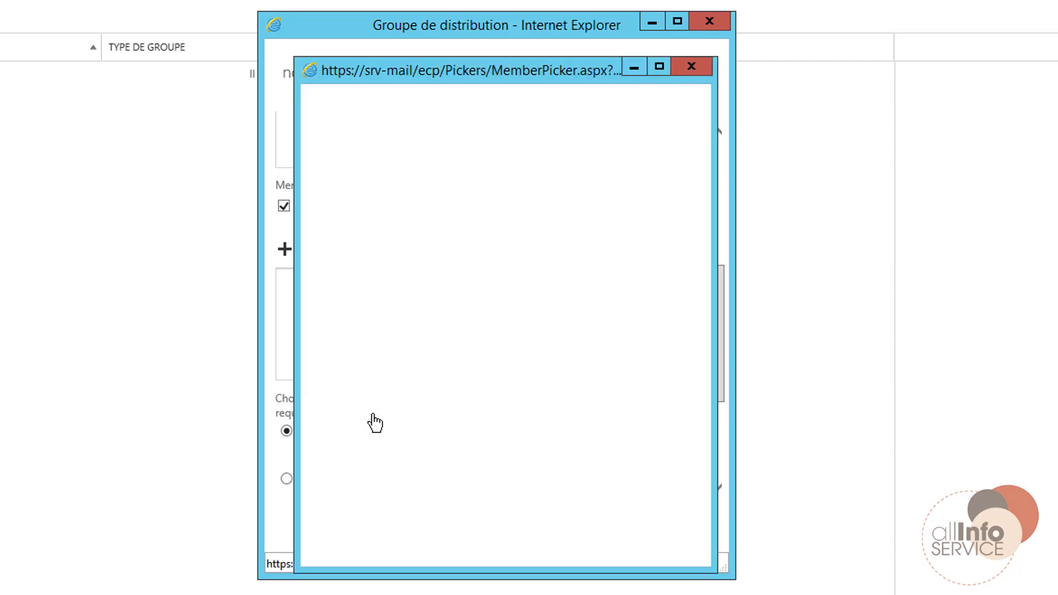
mouse_move(429, 78)
mouse_down()
mouse_move(741, 78)
mouse_move(444, 78)
mouse_up()
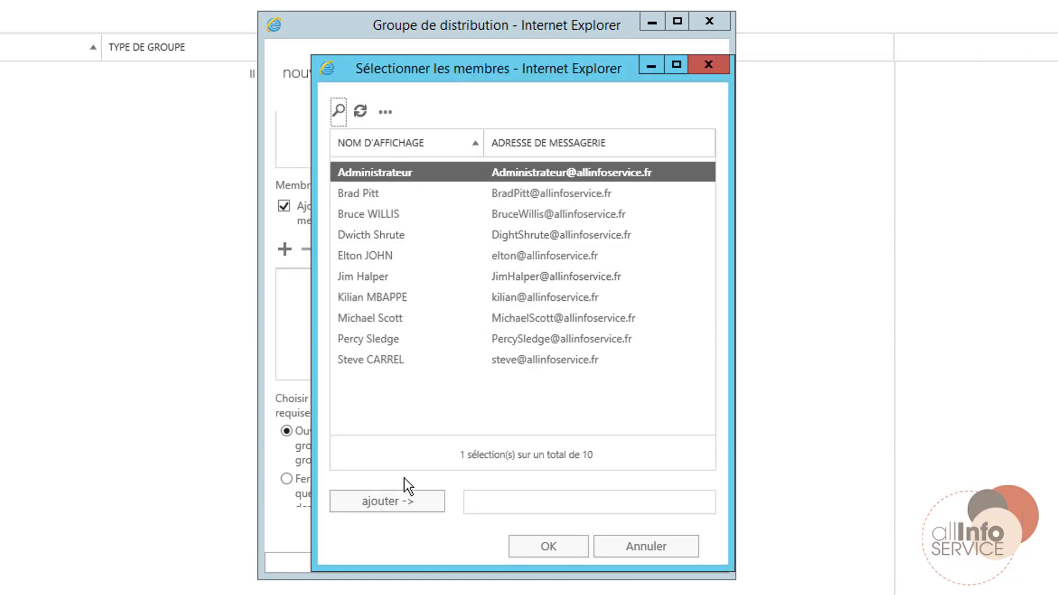
click(357, 193)
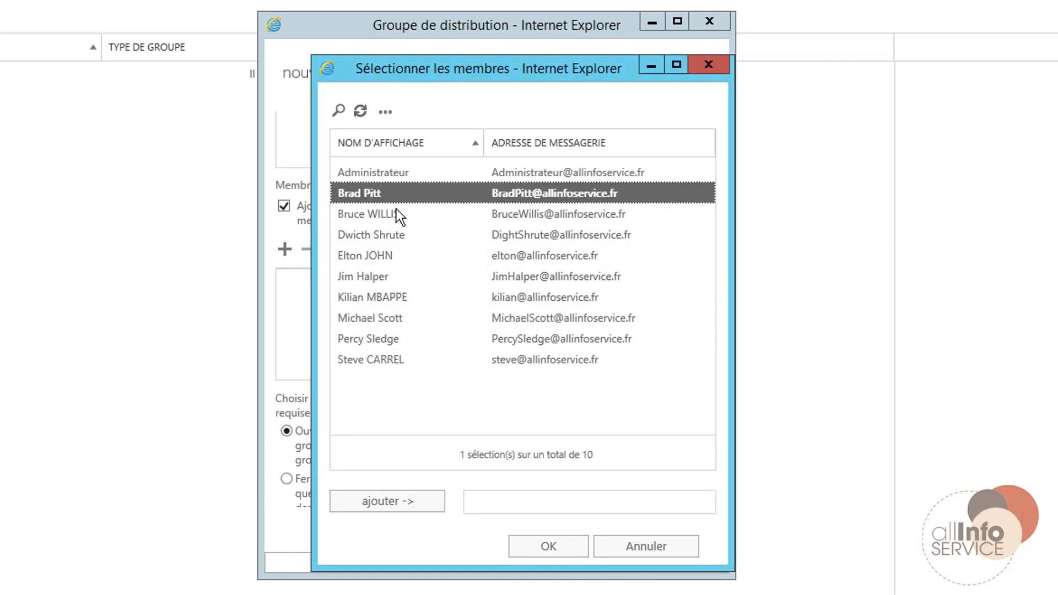
ctrl+click(366, 218)
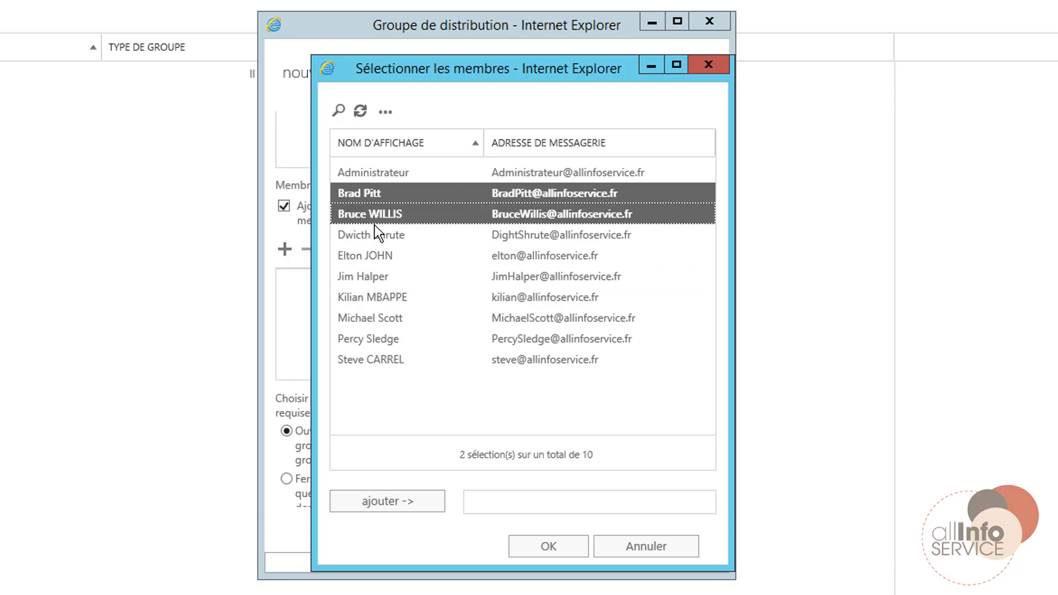
ctrl+click(368, 276)
click(550, 547)
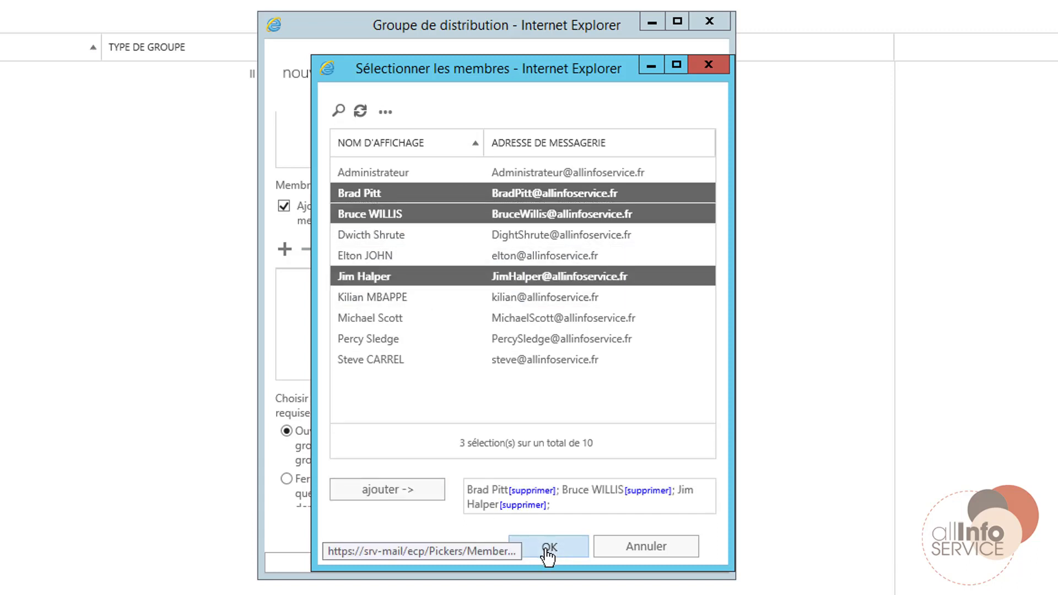
Set joining and leaving to Fermé, save the Ventes group, and switch to webmail.
scroll(529, 322, down, 2)
scroll(529, 319, down, 1)
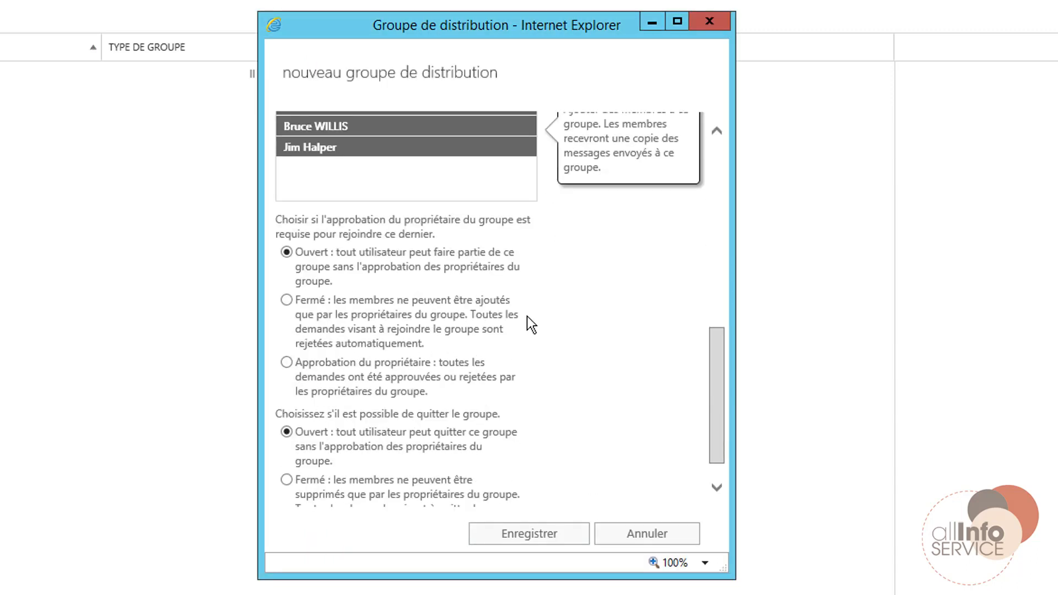
click(286, 300)
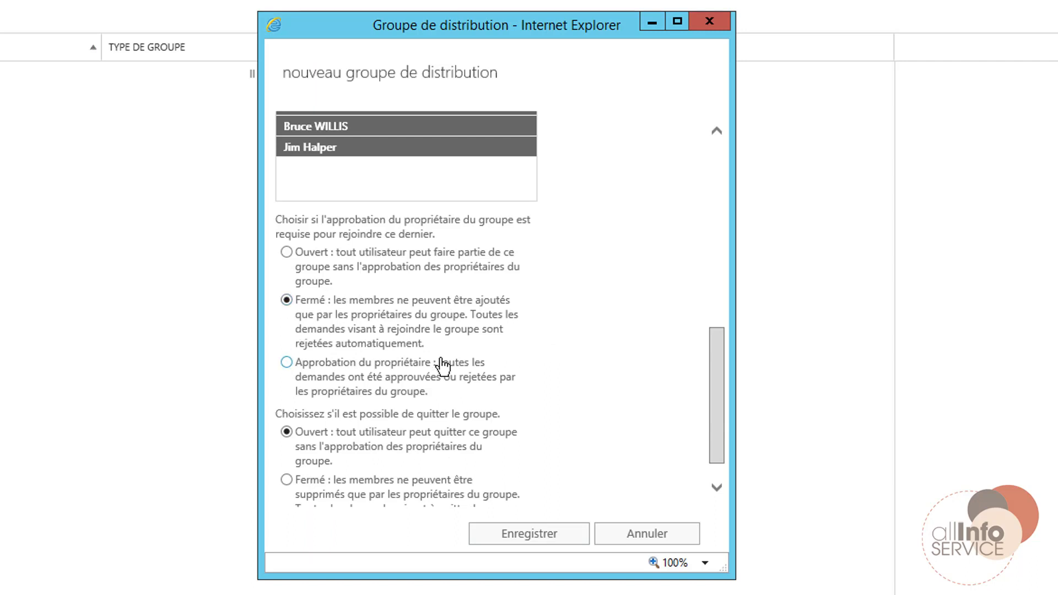
scroll(441, 367, down, 1)
click(287, 442)
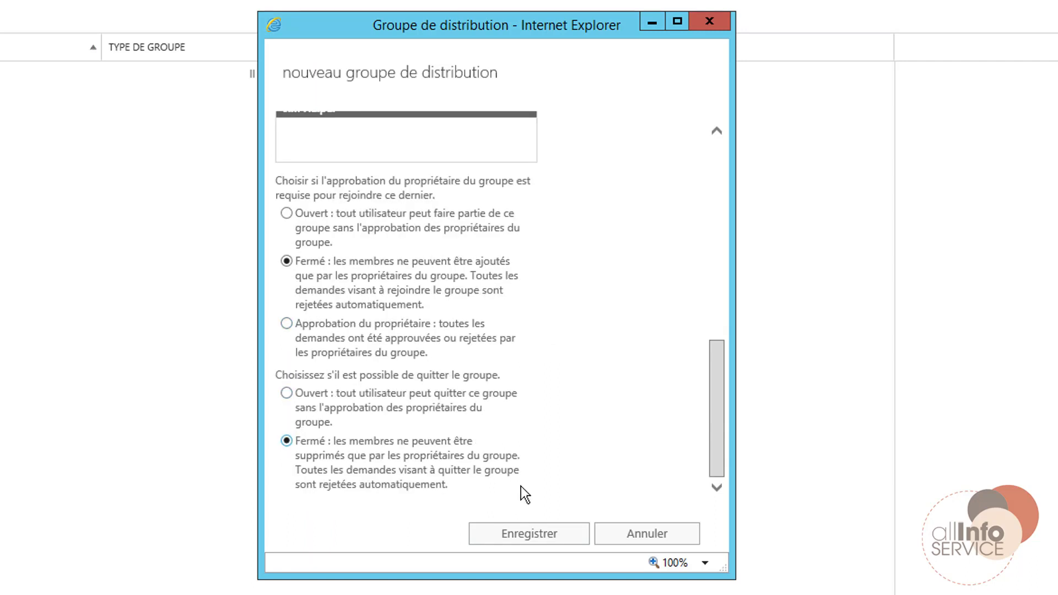
click(532, 546)
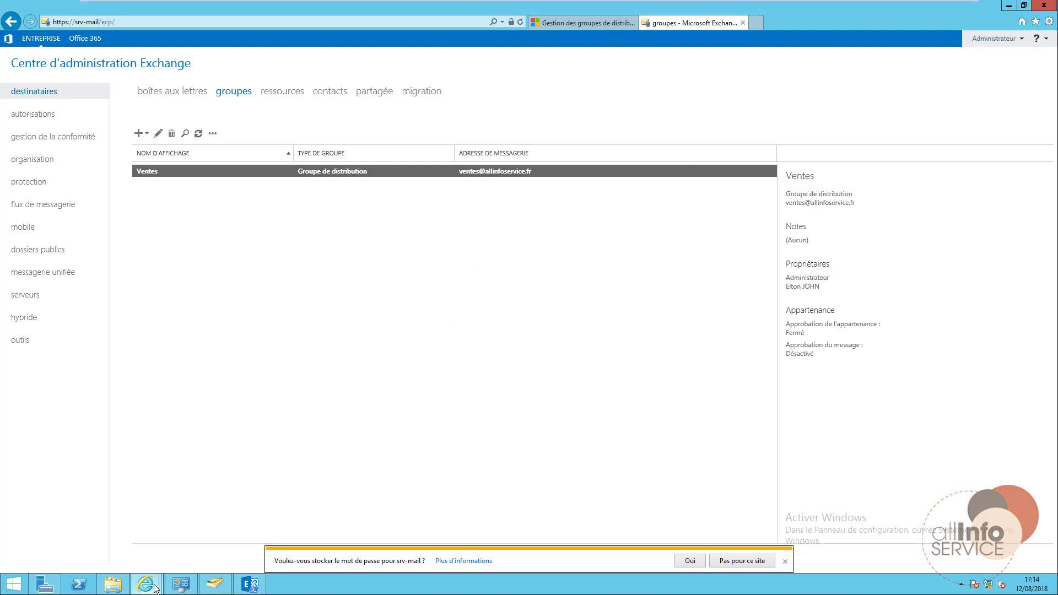
mouse_move(145, 584)
click(271, 525)
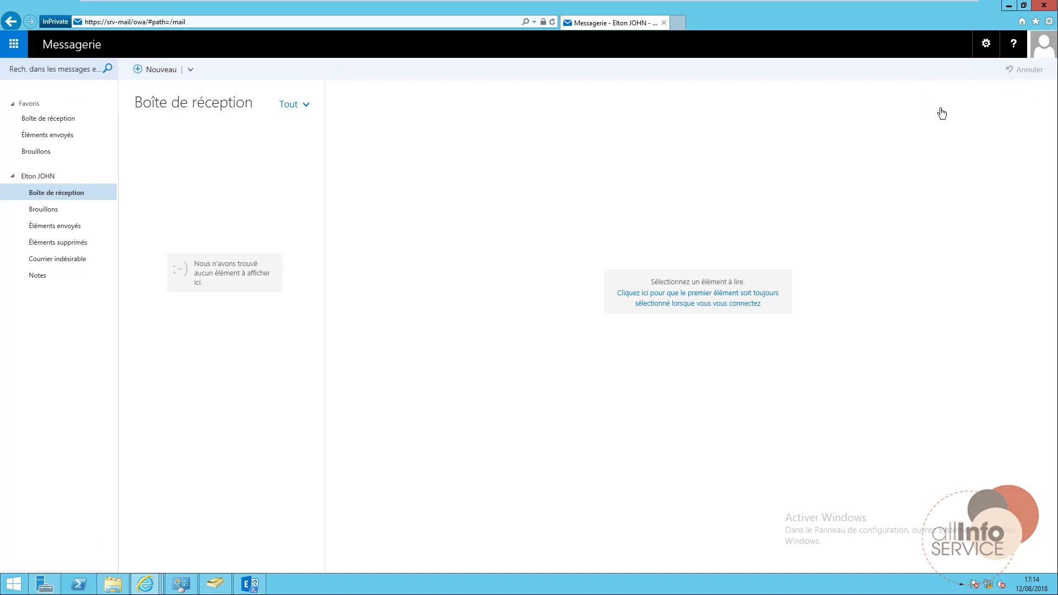
Sign out of the currently open OWA mailbox via the account menu.
click(1043, 44)
click(882, 164)
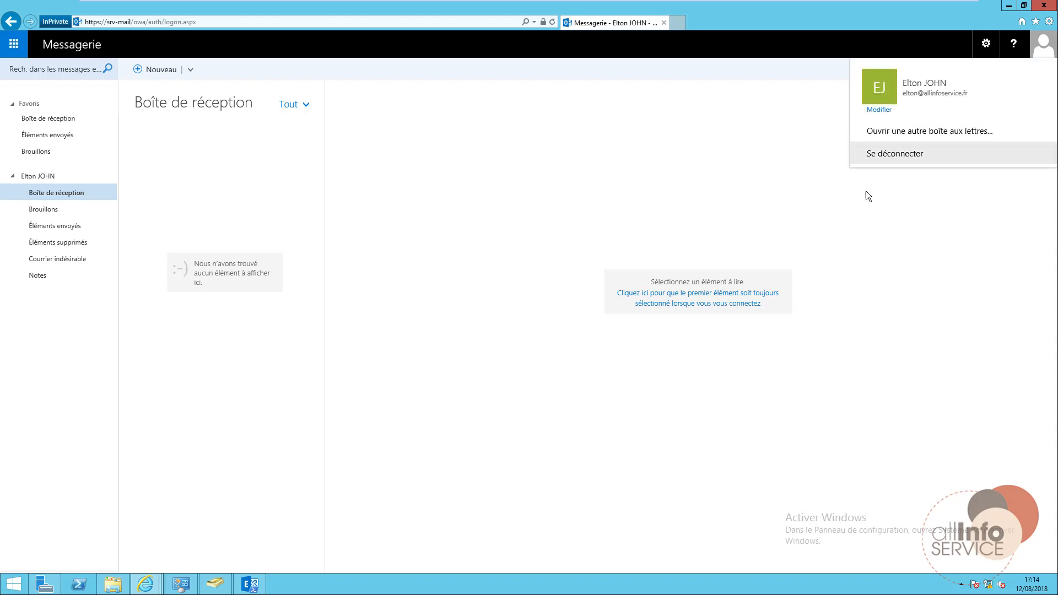
Sign in to OWA as the second user with their password.
text(angela)
key(Tab)
text(••••••••••••)
key(Return)
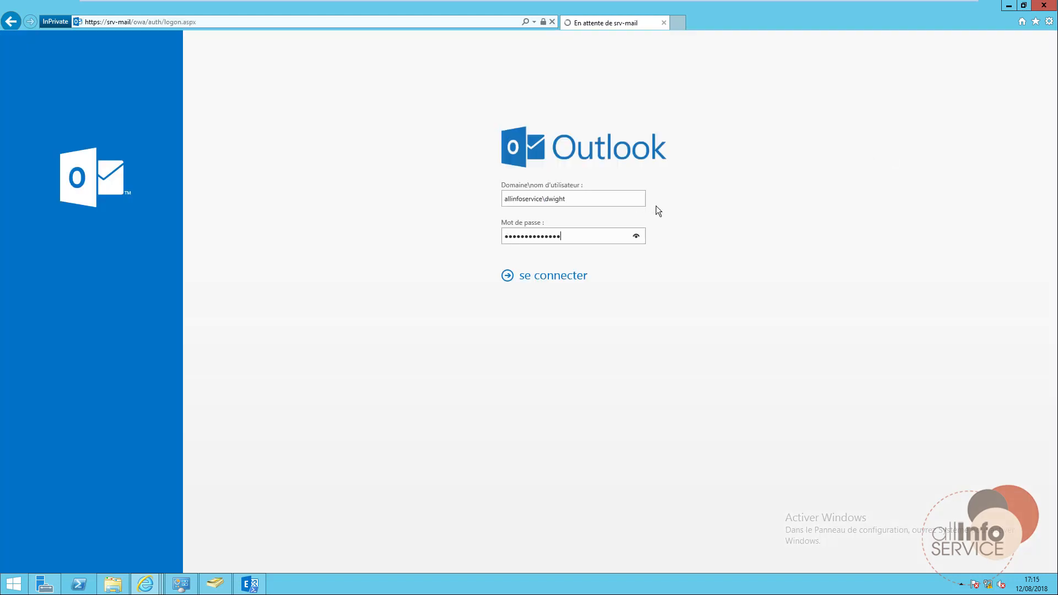
Choose a time zone, save the language settings, and start a new message.
click(545, 248)
scroll(557, 375, down, 10)
click(559, 379)
click(554, 294)
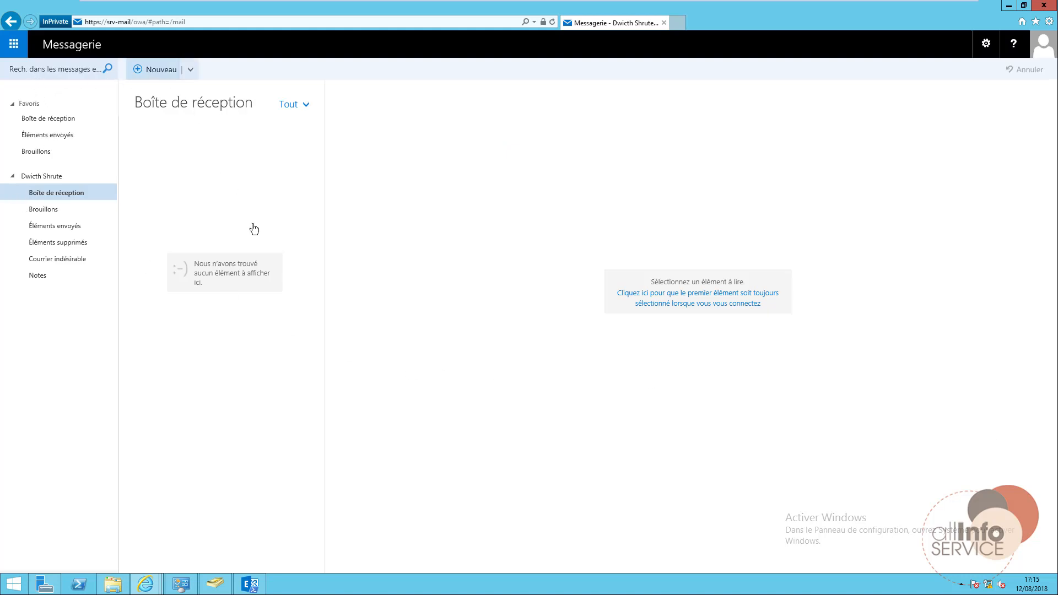
click(162, 75)
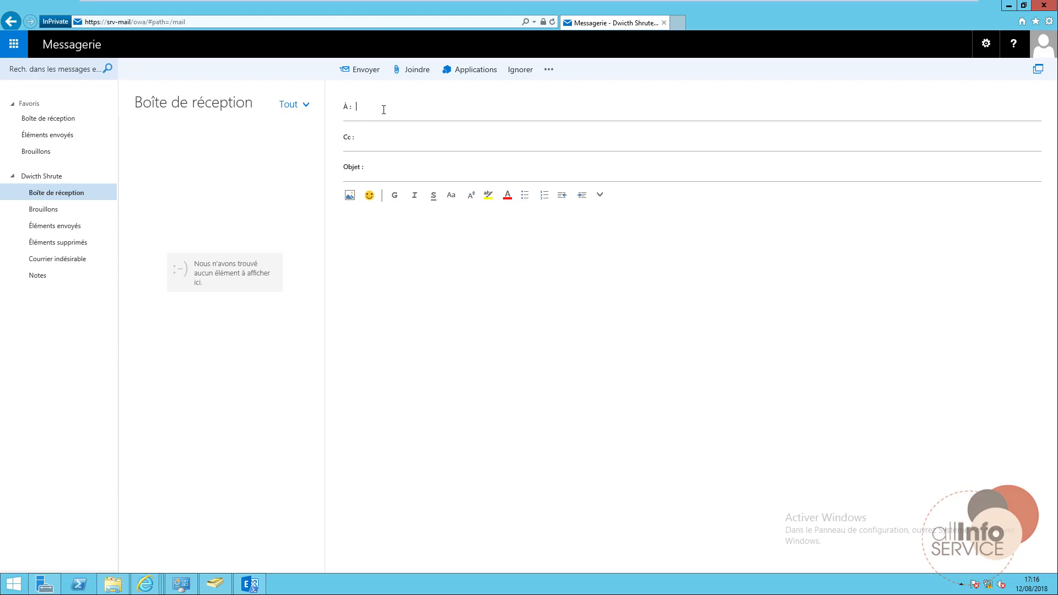
Address the message to Ventes, subject 'test de message', body 'Et mon test de message'.
text(entes)
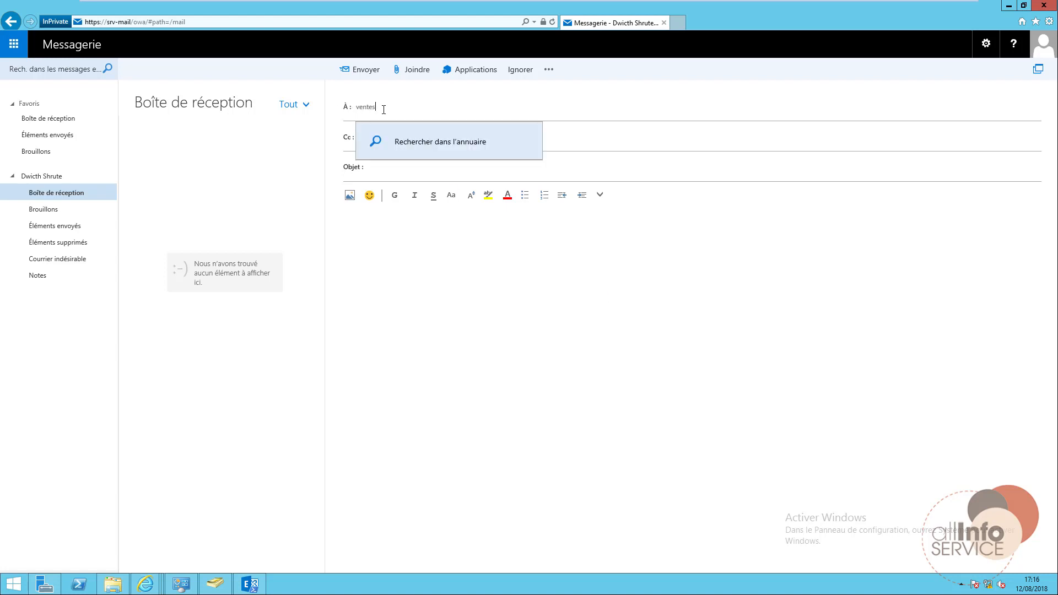
text(@)
click(402, 142)
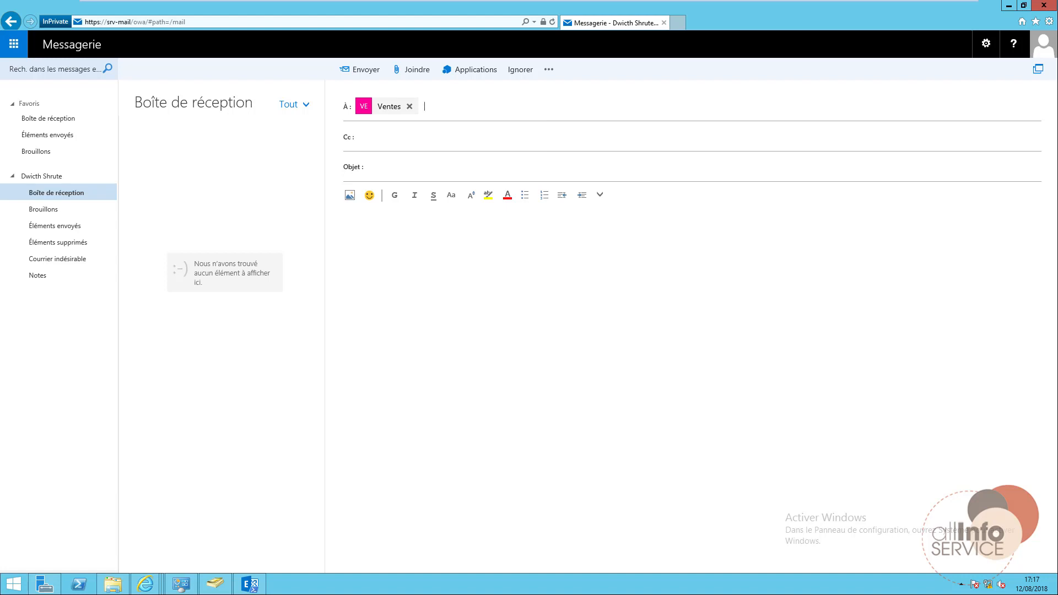
click(401, 172)
text(test de message)
key(Tab)
text(E)
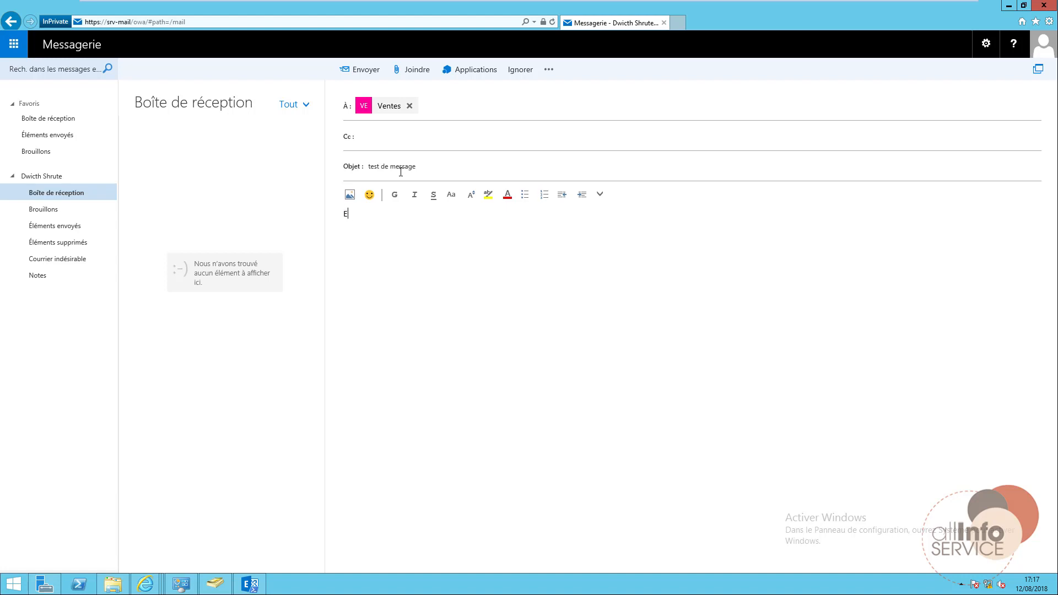
text(t mon test de message)
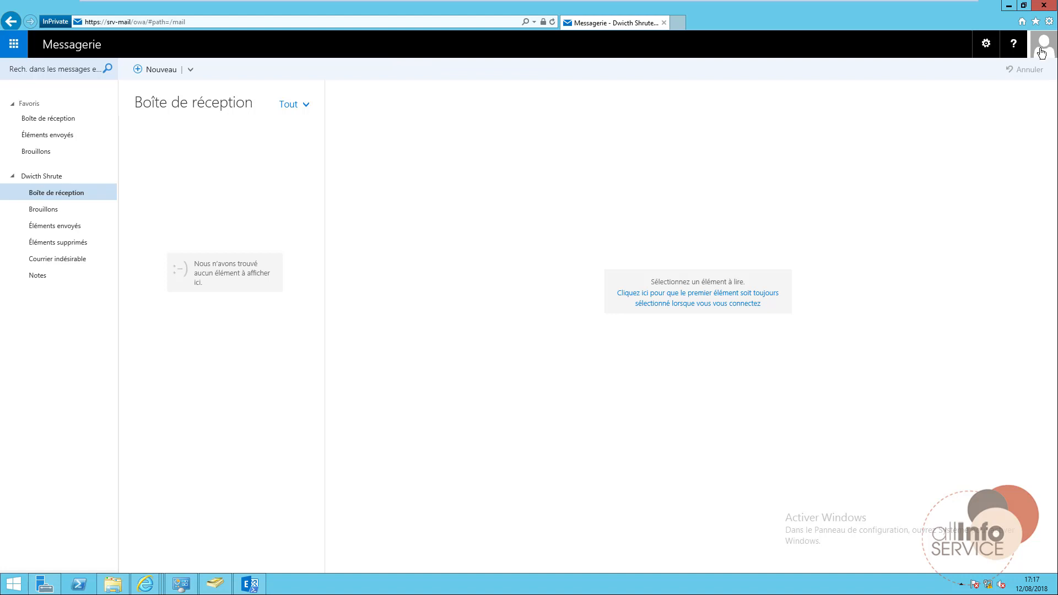
Sign out of OWA and sign in as another group member.
click(1044, 46)
click(880, 157)
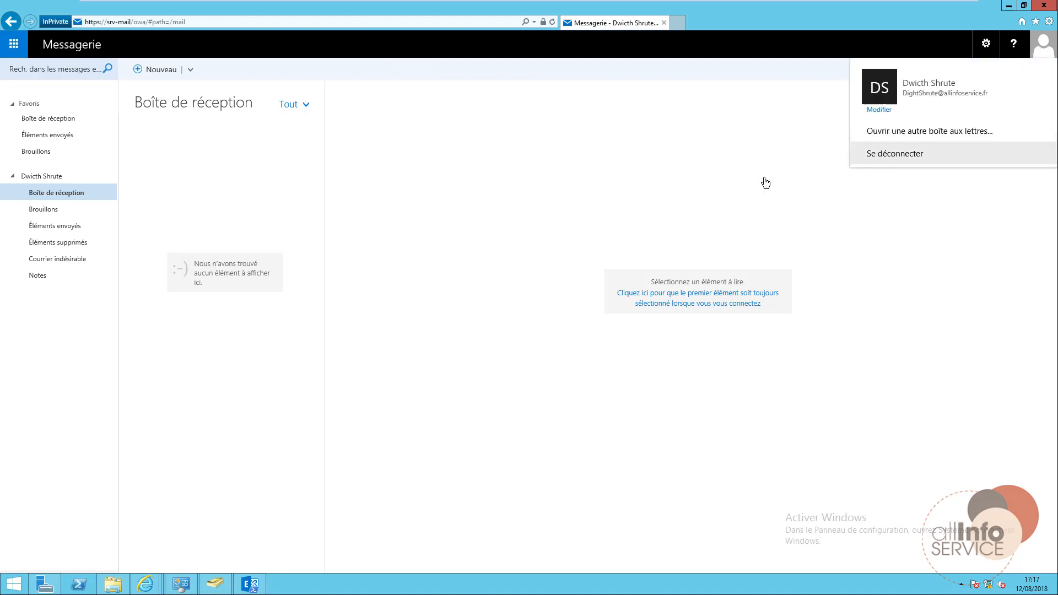
text(pam)
key(Tab)
text(••••••)
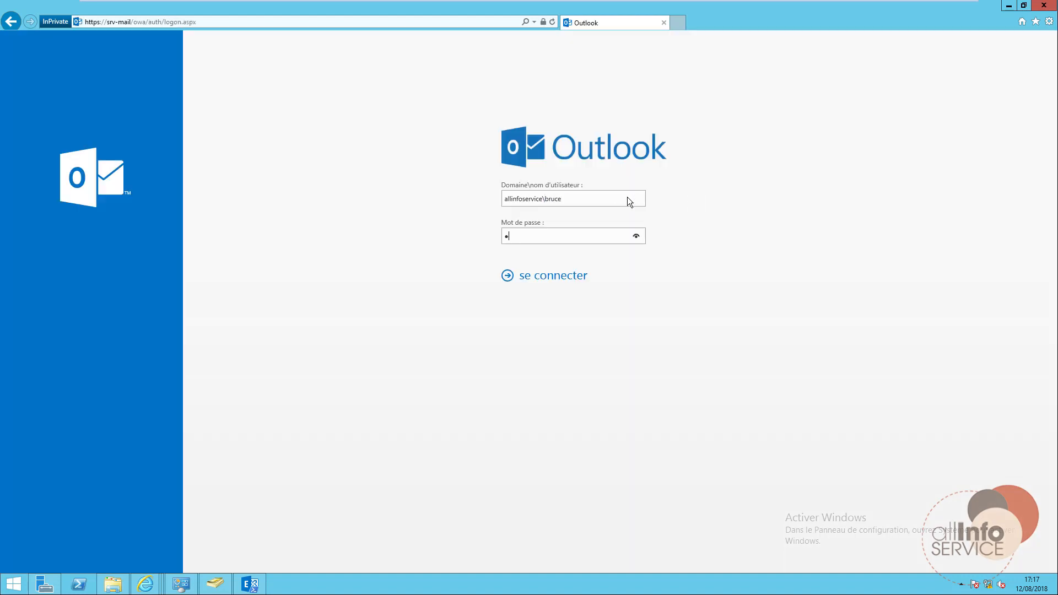
key(Return)
Set the Bruxelles/Paris time zone, save, and show the open browser windows.
click(609, 247)
scroll(566, 388, down, 7)
click(584, 404)
click(637, 295)
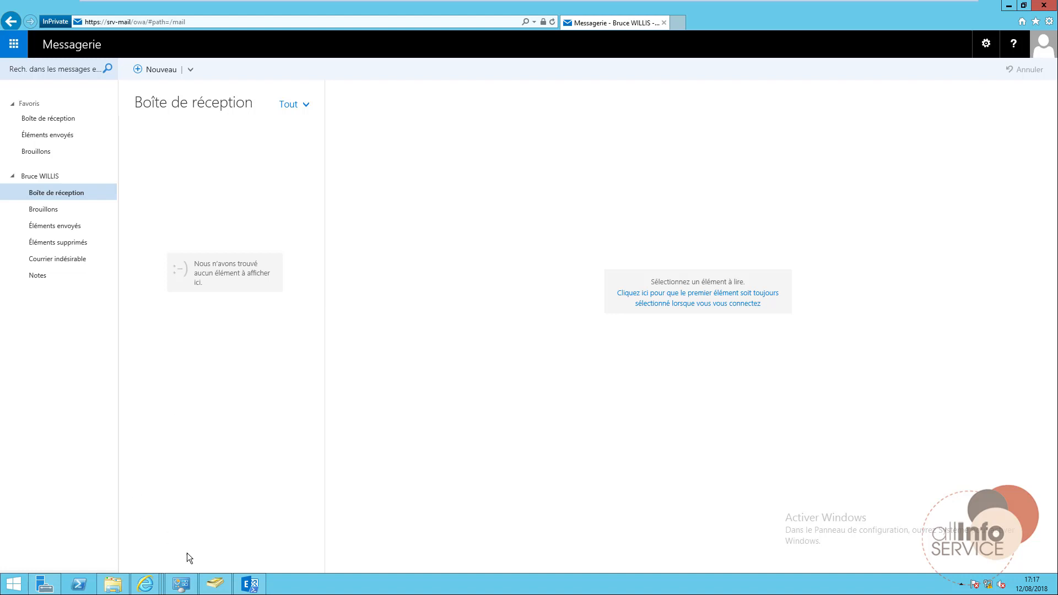
click(153, 588)
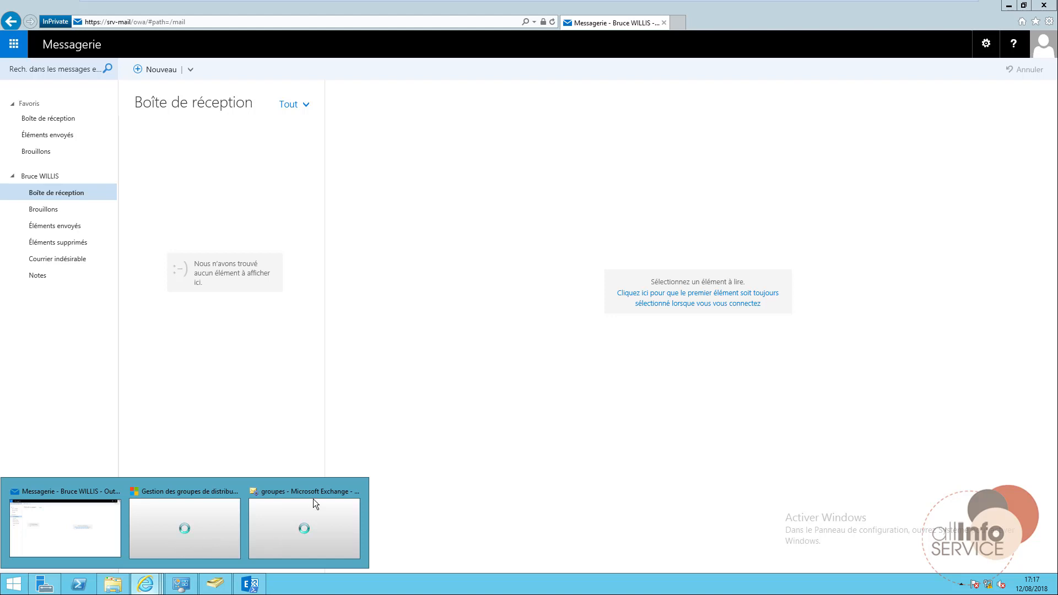
Inspect the Ventes group's members, cancel its properties unchanged, and return to webmail.
click(304, 528)
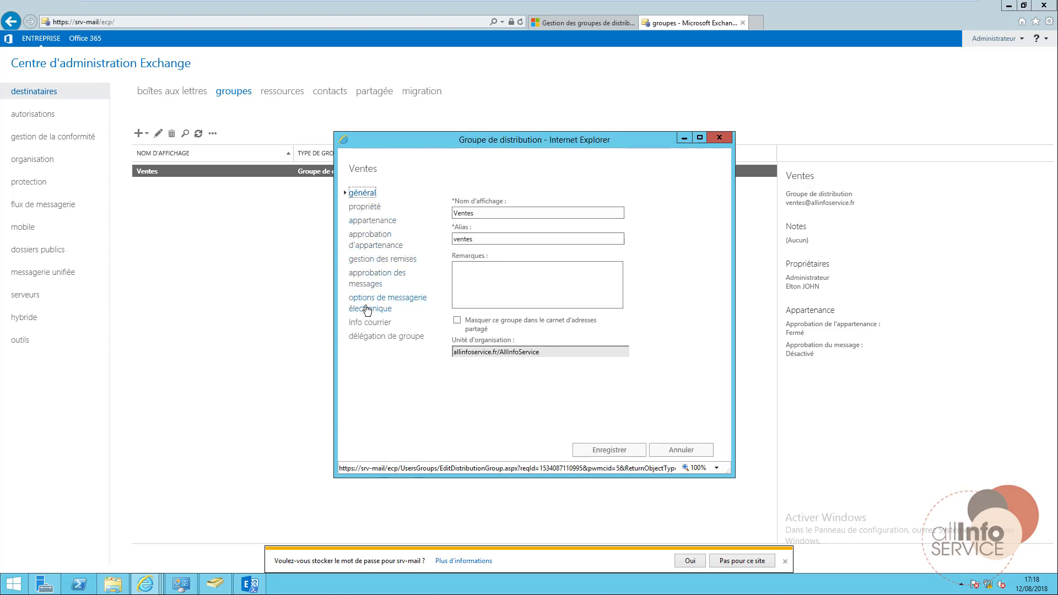
click(375, 221)
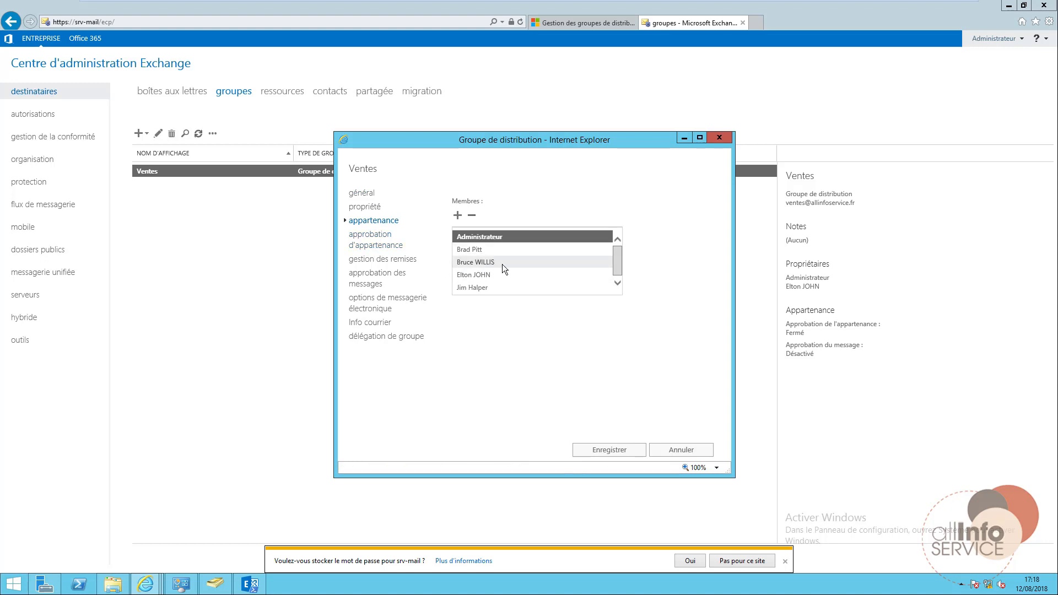
click(501, 262)
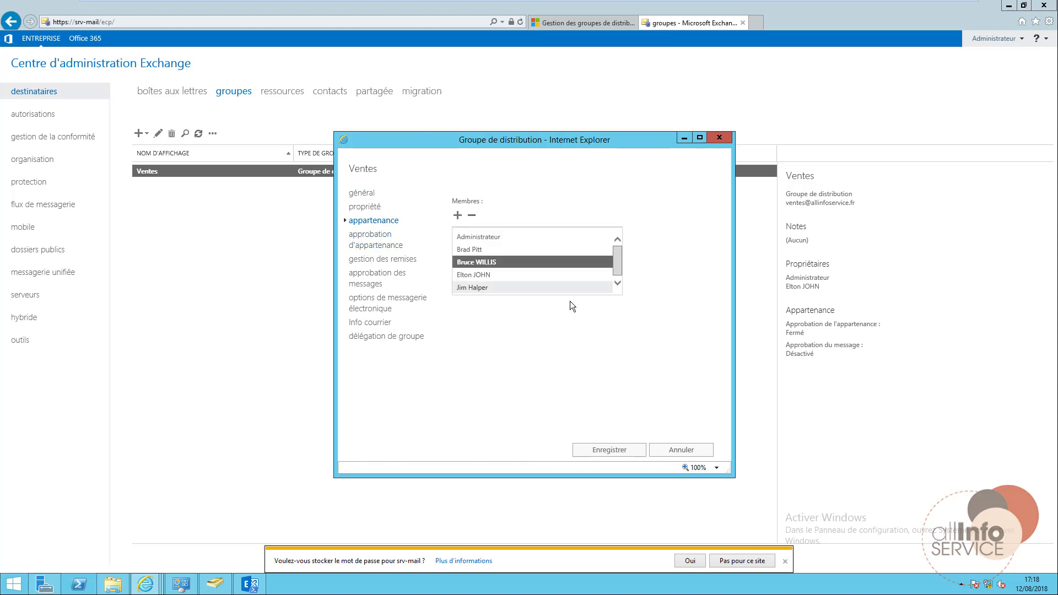
click(683, 452)
mouse_move(146, 582)
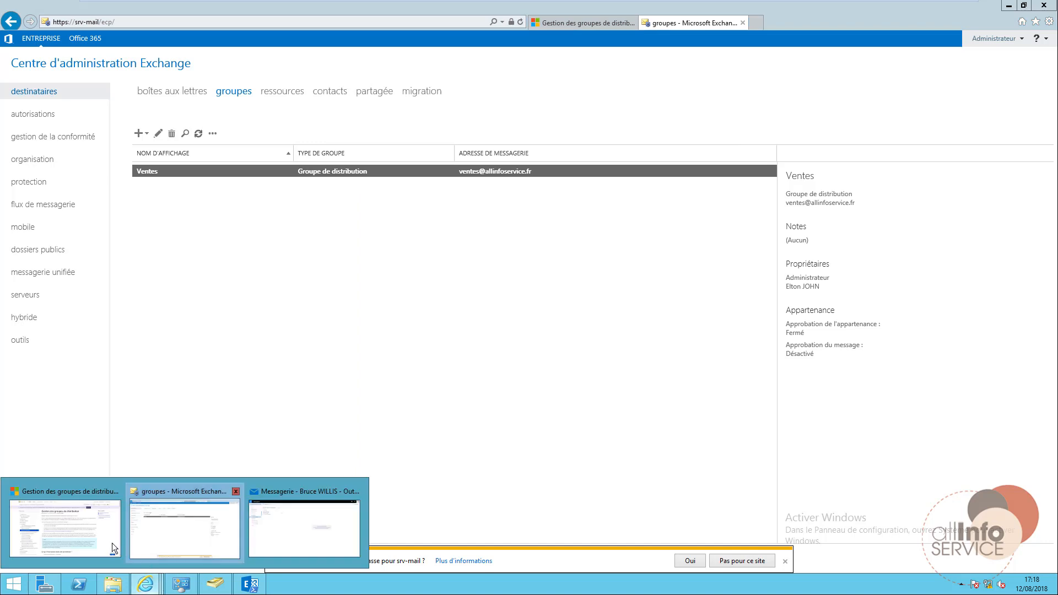
click(304, 528)
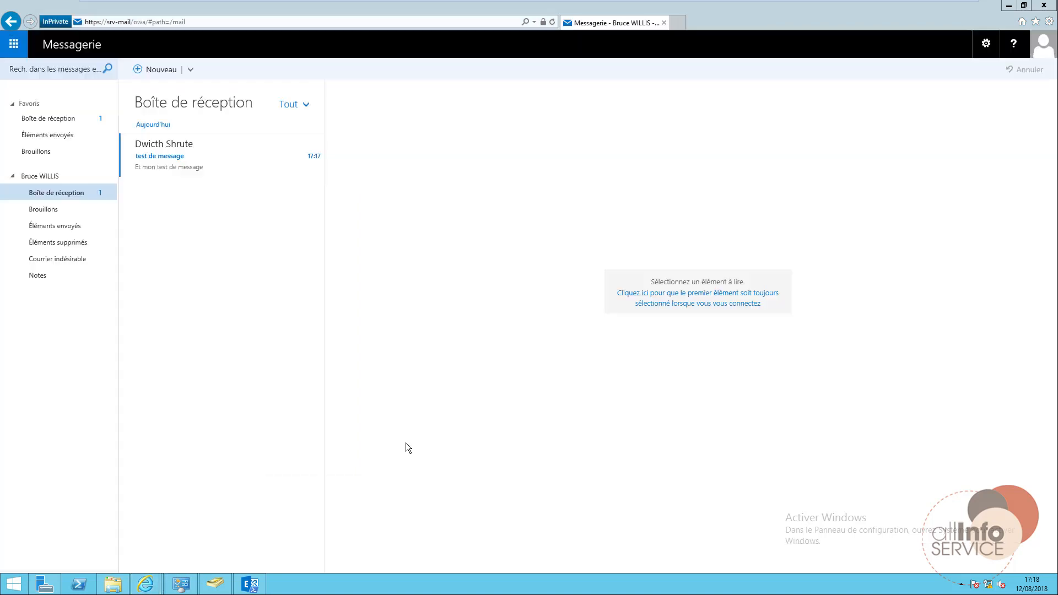
Open the received 'test de message' email and minimize the webmail window.
click(168, 171)
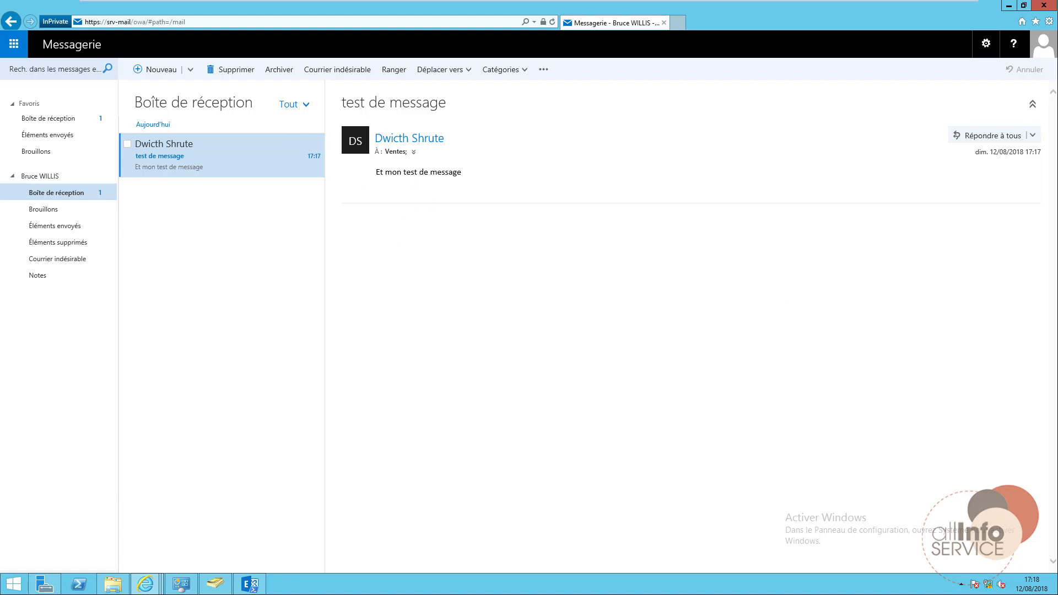
click(1009, 7)
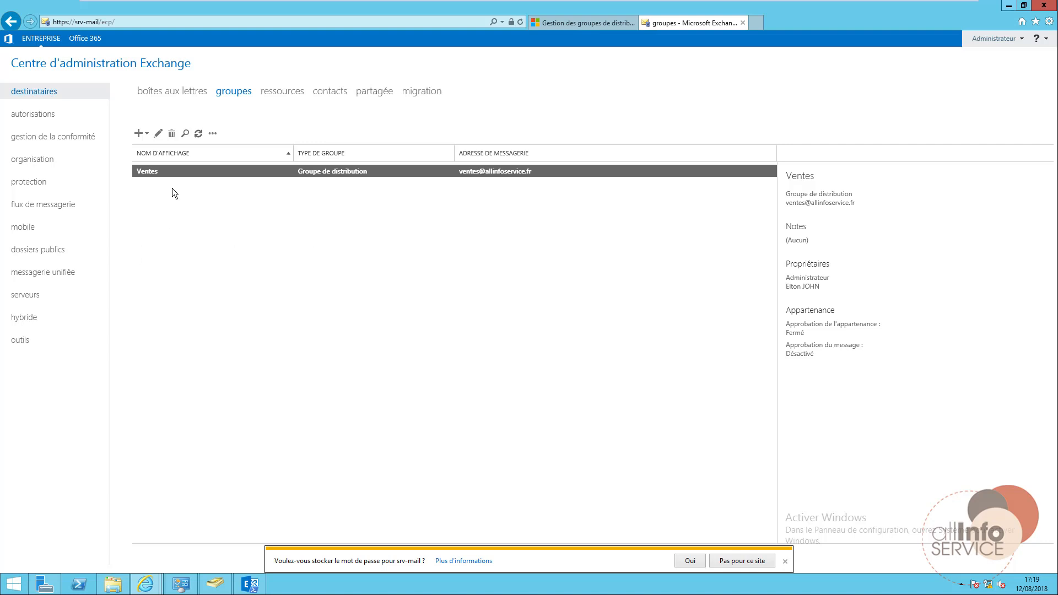
Start a new dynamic distribution group with display name Stagiaire and alias stagiaire.
click(140, 133)
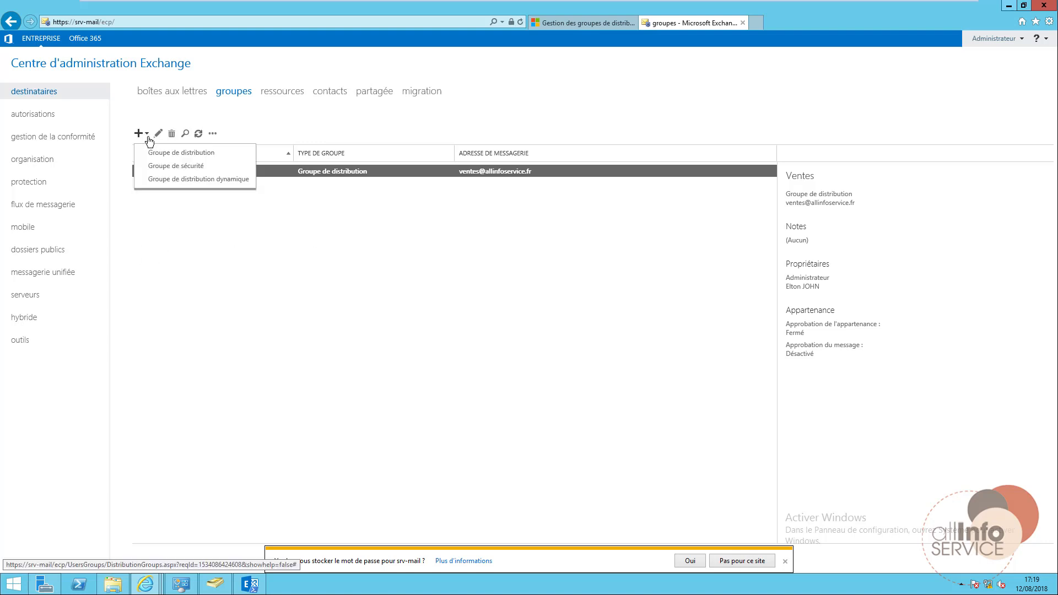
click(206, 180)
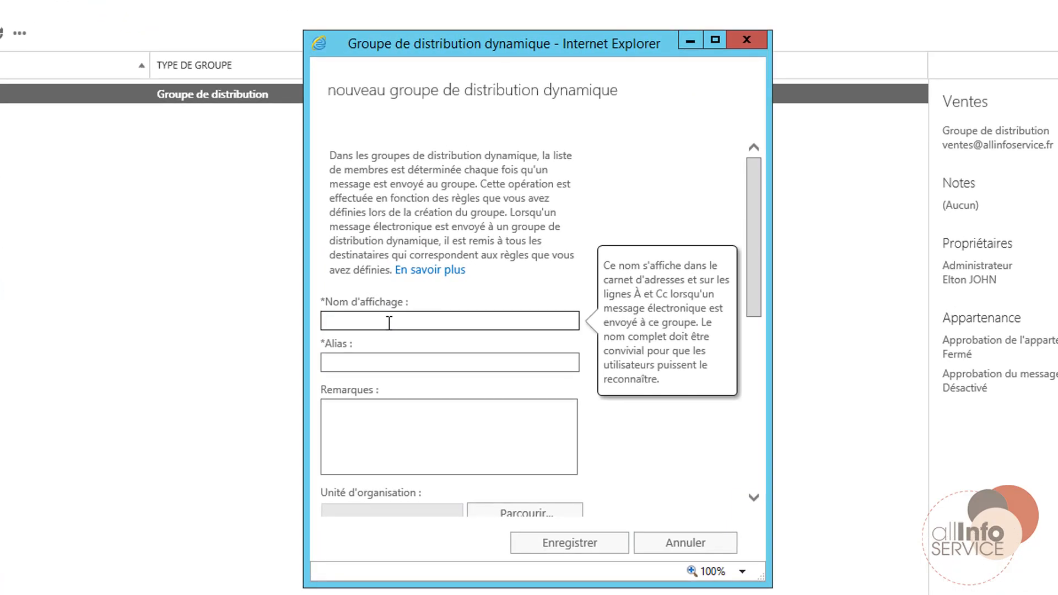
text(Stagiaire)
key(Tab)
text(stagiaire)
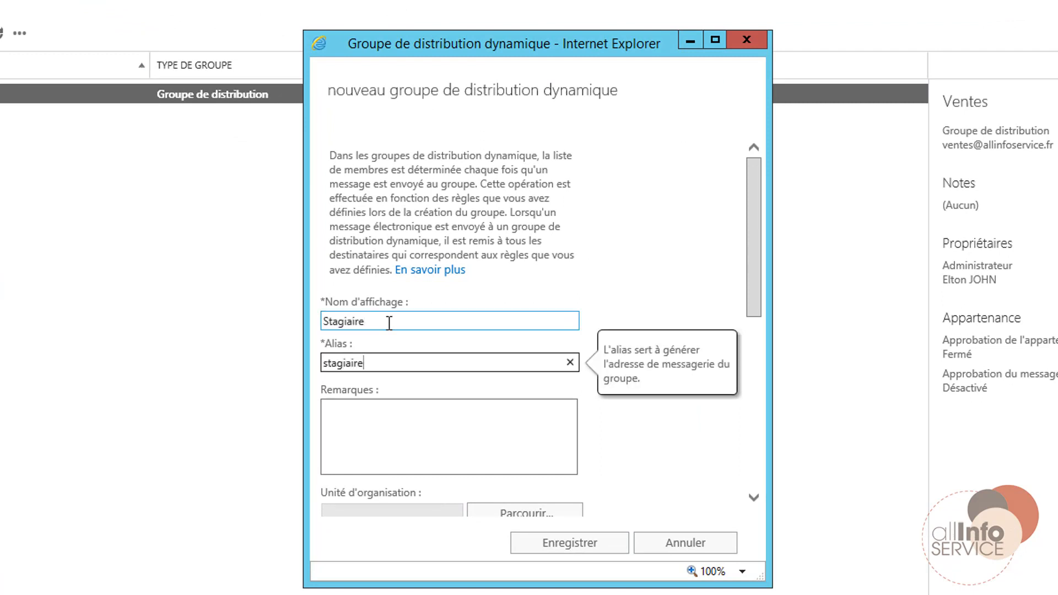
key(Tab)
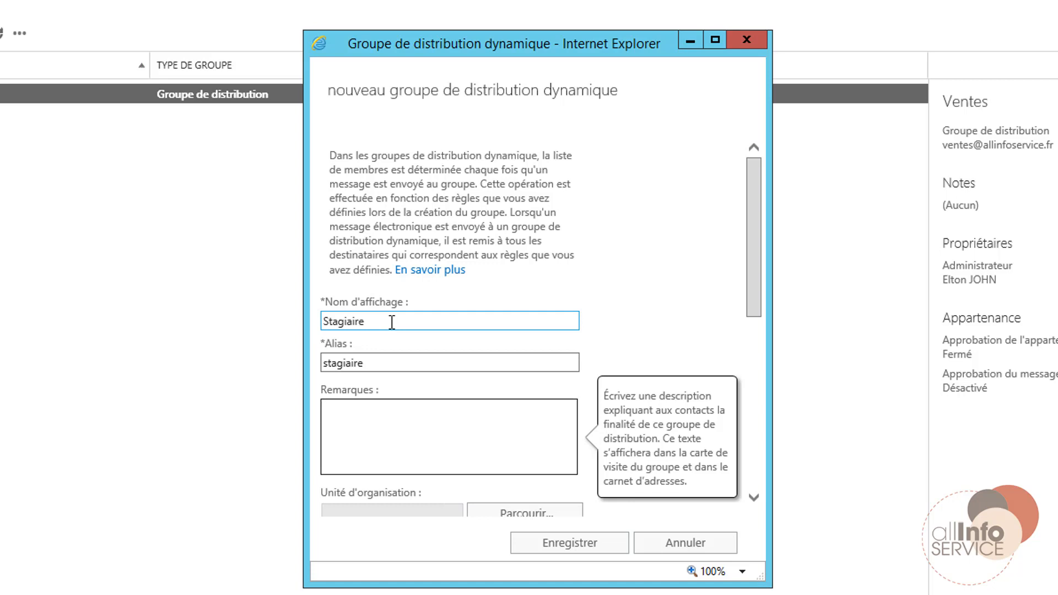
scroll(623, 327, down, 2)
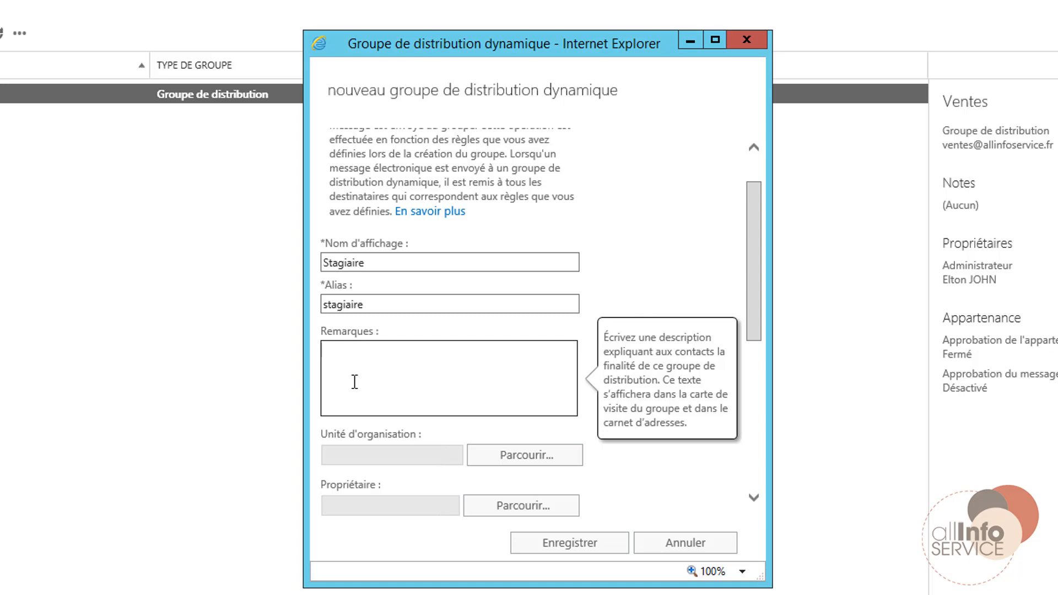
Set the new group's organizational unit to allinfoservice.fr/AllInfoService.
click(505, 462)
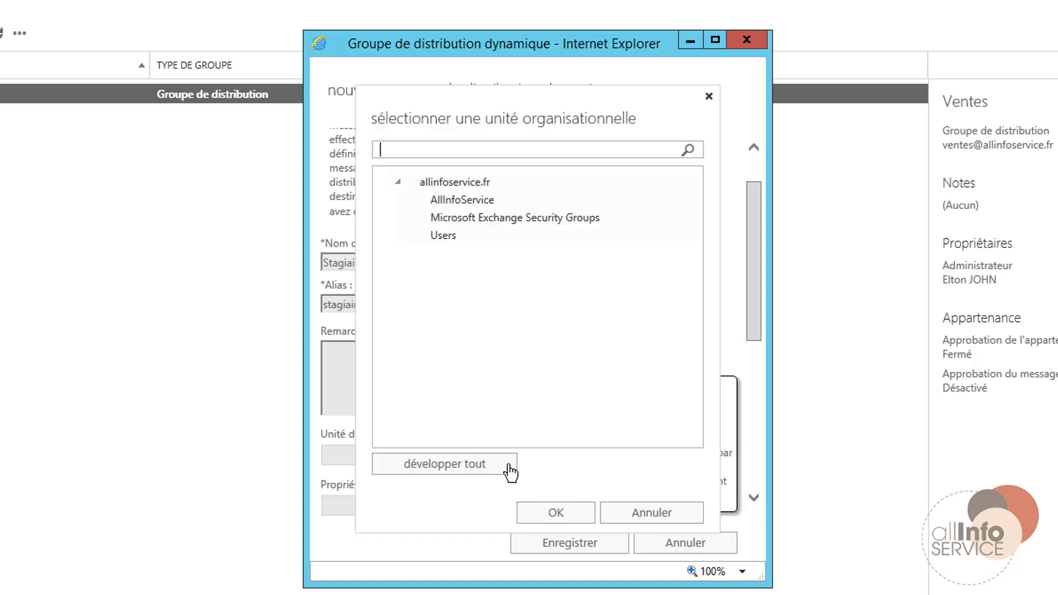
click(460, 199)
click(552, 512)
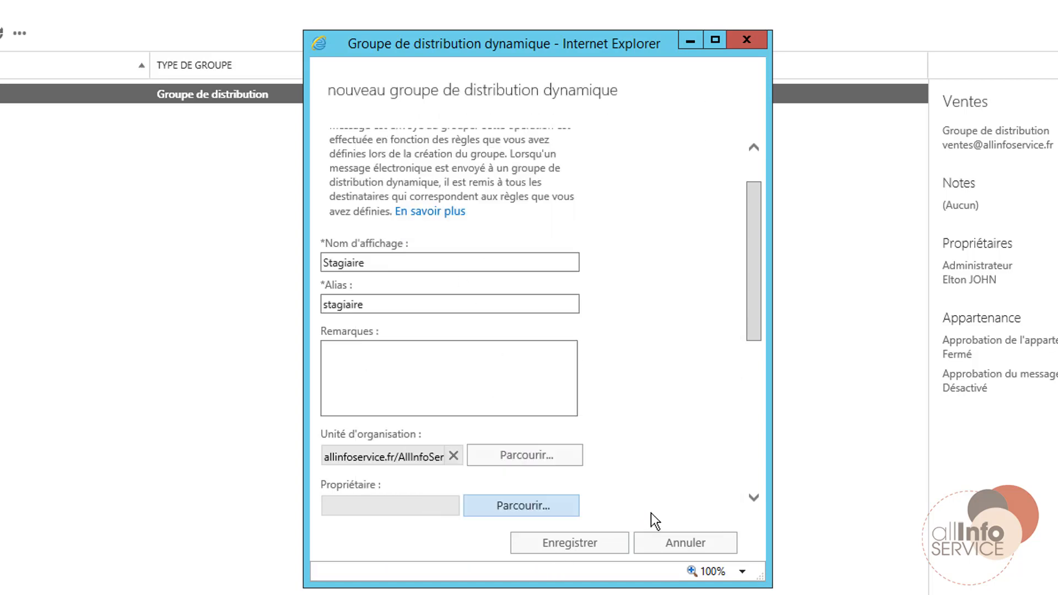
click(382, 507)
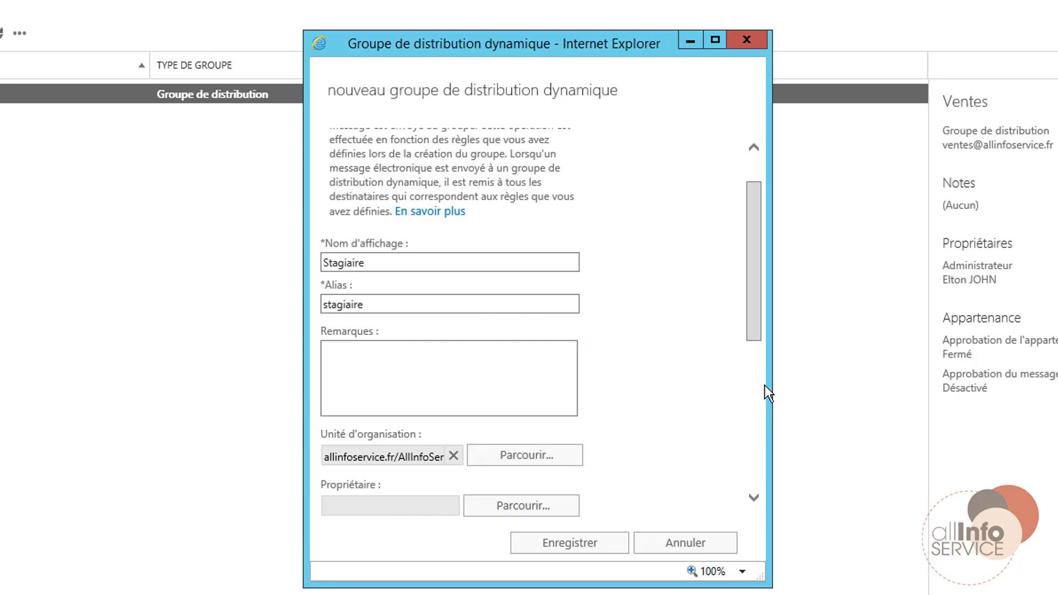
drag(751, 313, 752, 472)
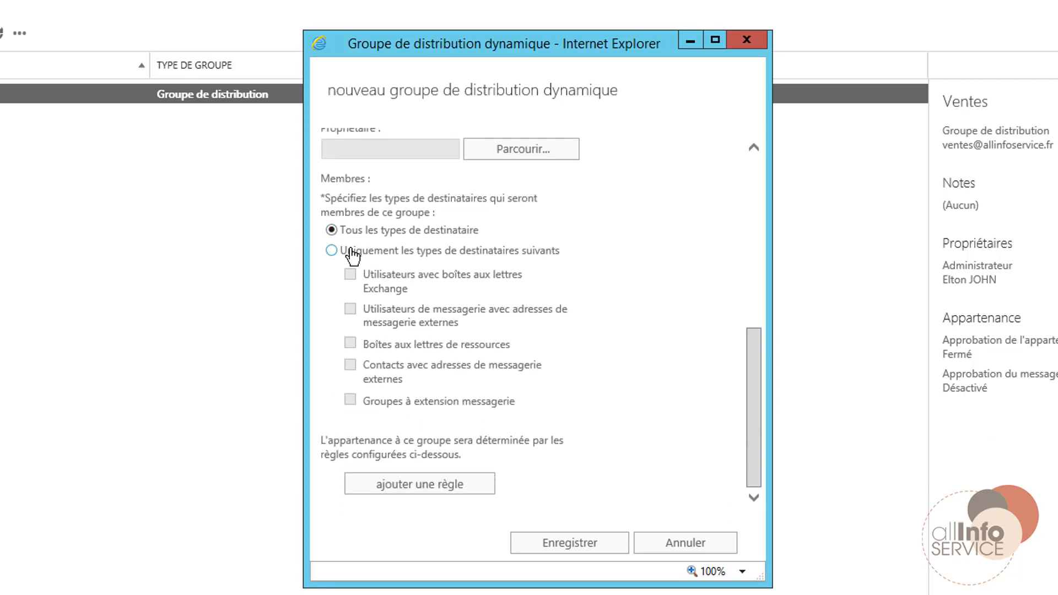
Add a membership rule on the Service attribute with the value Stagiaire.
click(418, 479)
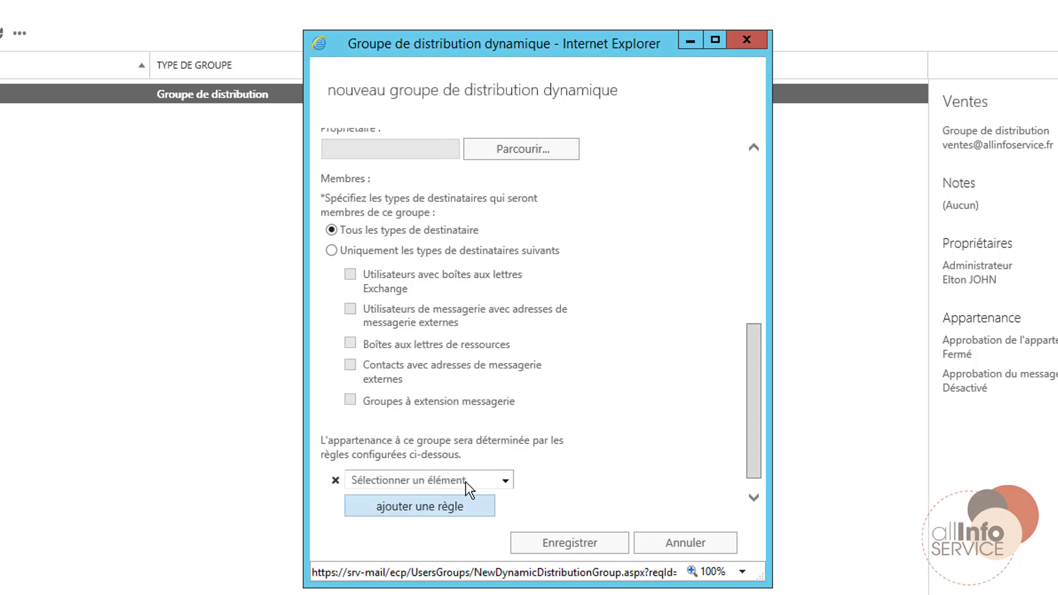
click(503, 480)
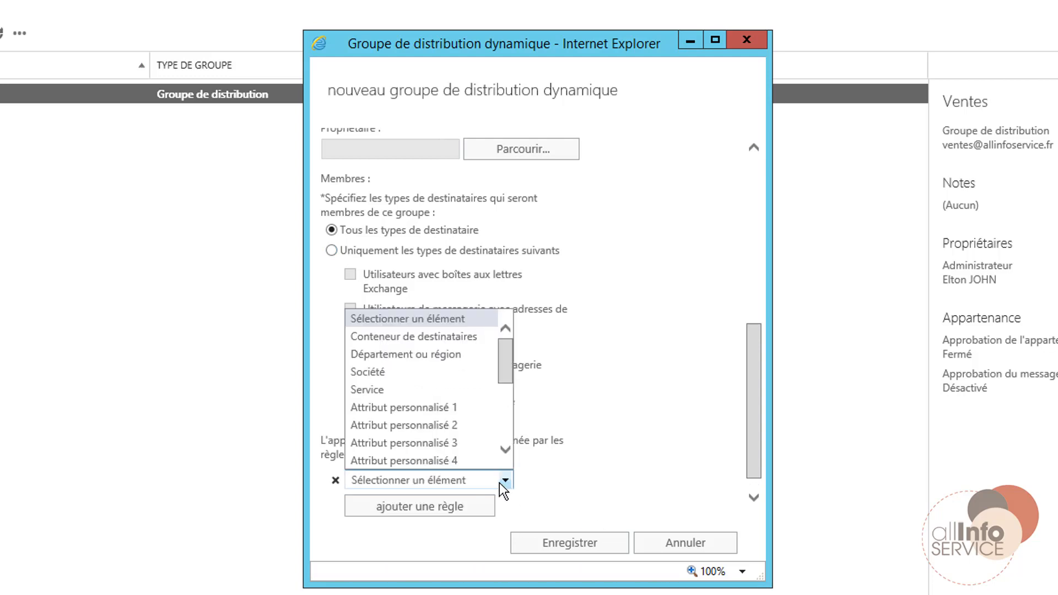
click(358, 389)
click(434, 254)
click(434, 254)
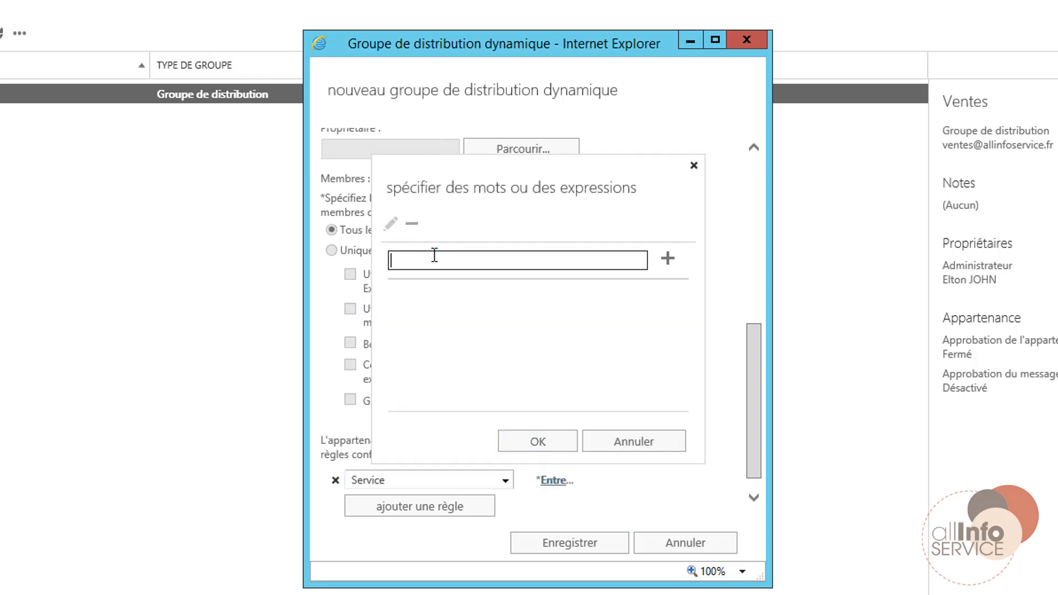
text(Stagiaire)
click(539, 441)
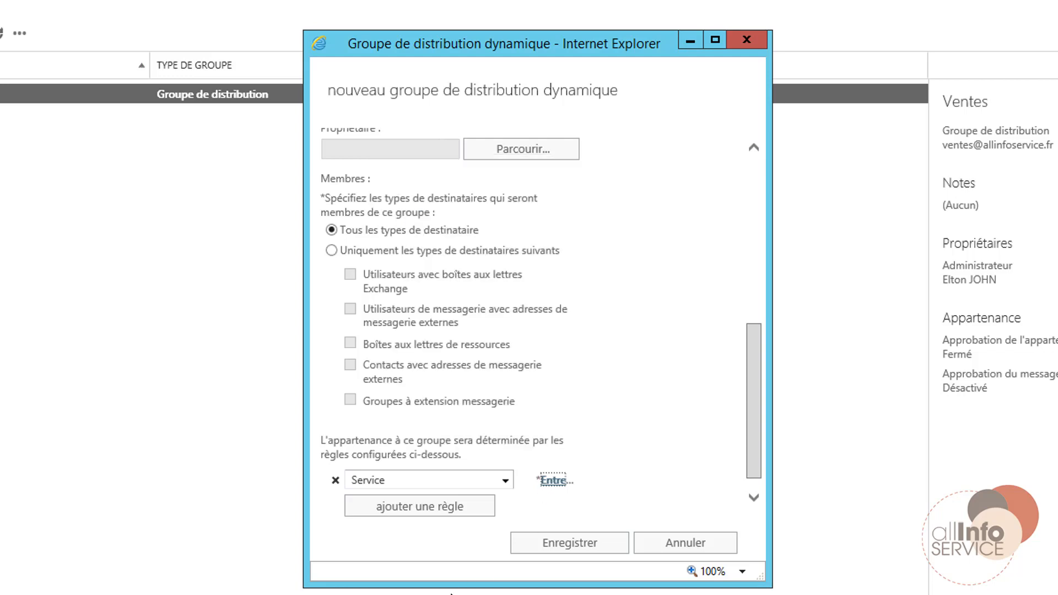
scroll(749, 466, down, 1)
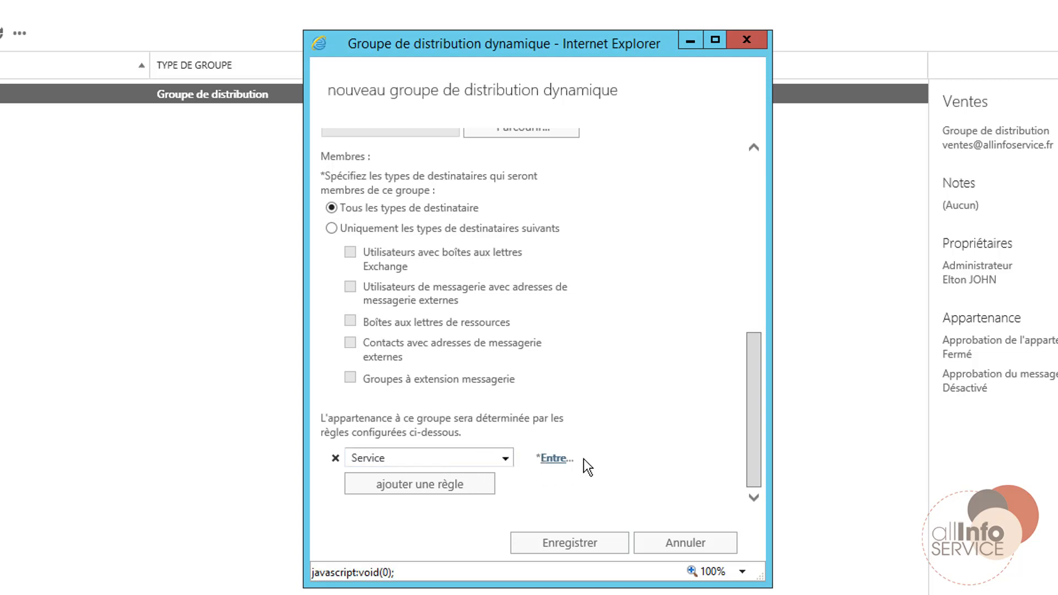
scroll(466, 316, up, 5)
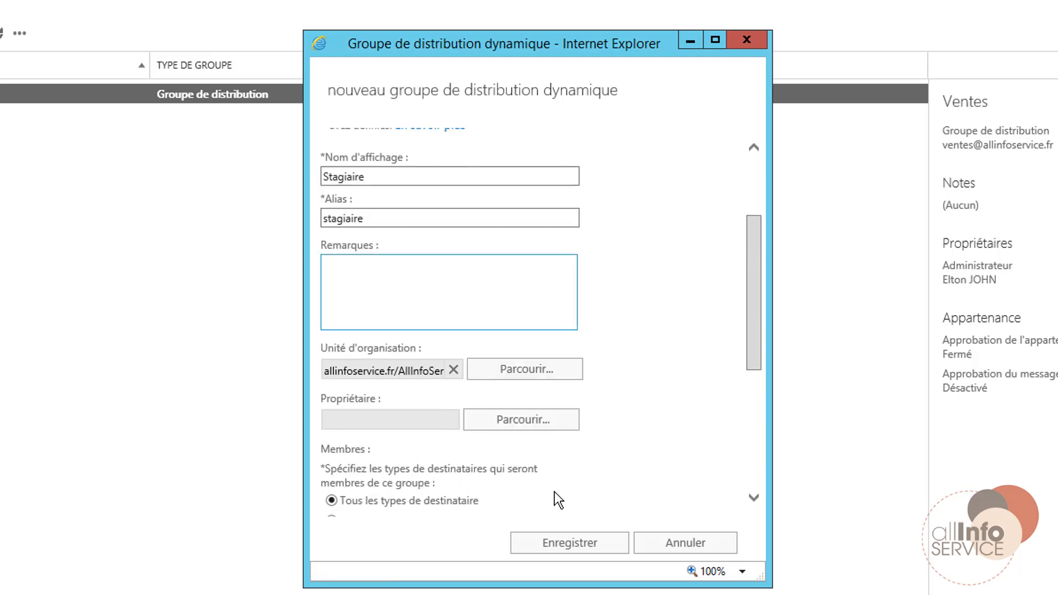
scroll(554, 493, down, 5)
After the incomplete-condition error, add Stagiaire to the Service rule's value list and save the group.
click(606, 556)
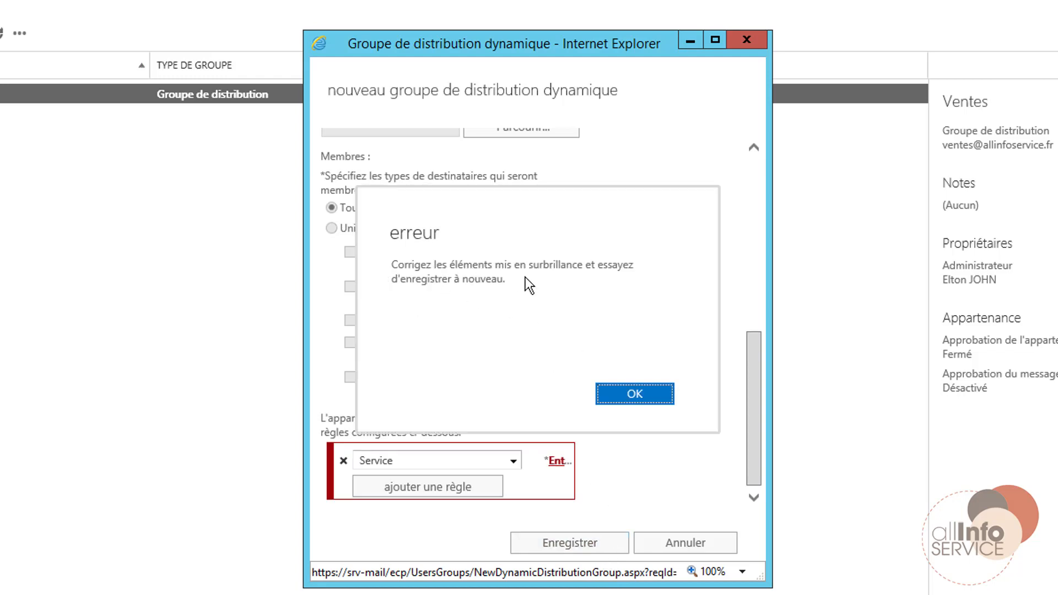
click(634, 396)
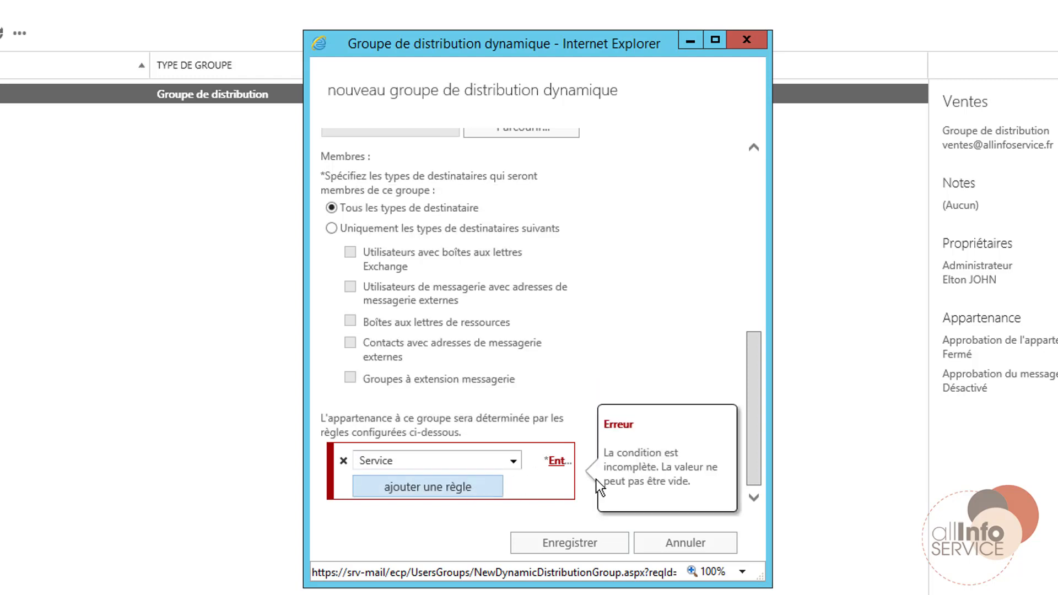
click(552, 466)
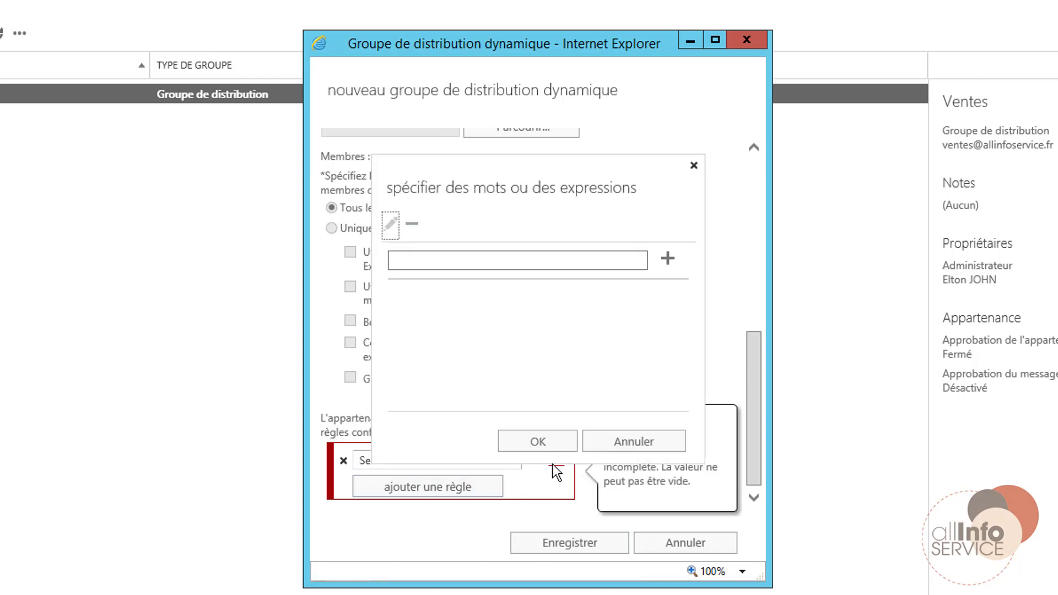
click(435, 261)
click(435, 262)
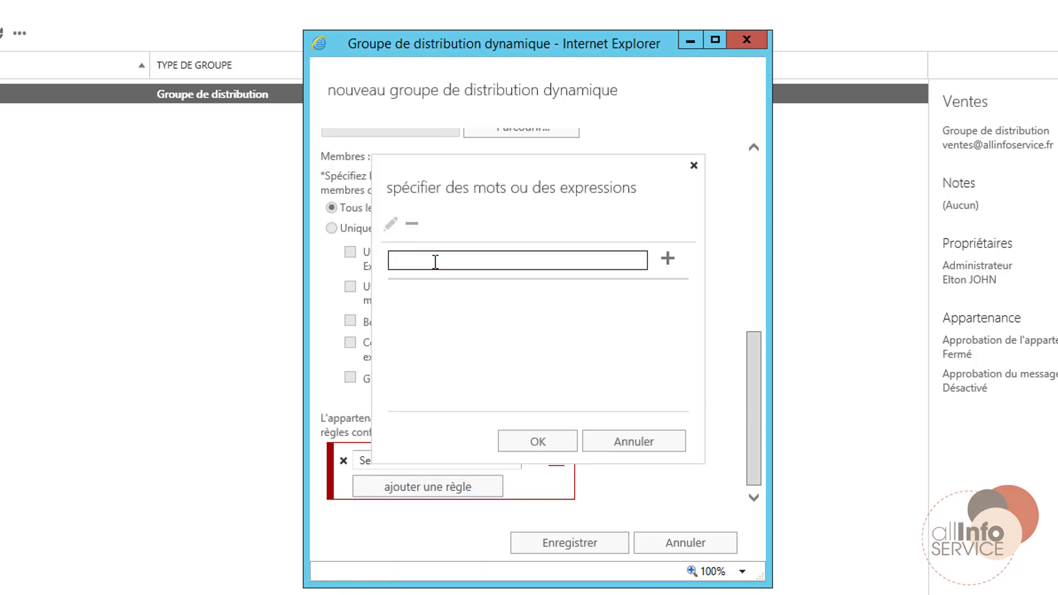
text(Stagiaire)
click(667, 259)
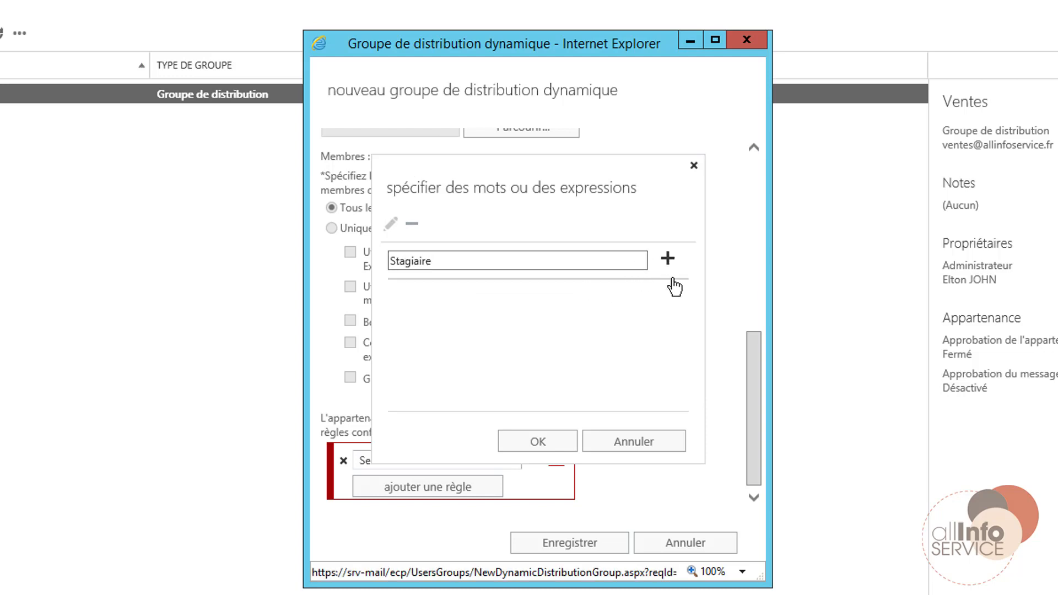
click(553, 448)
click(584, 551)
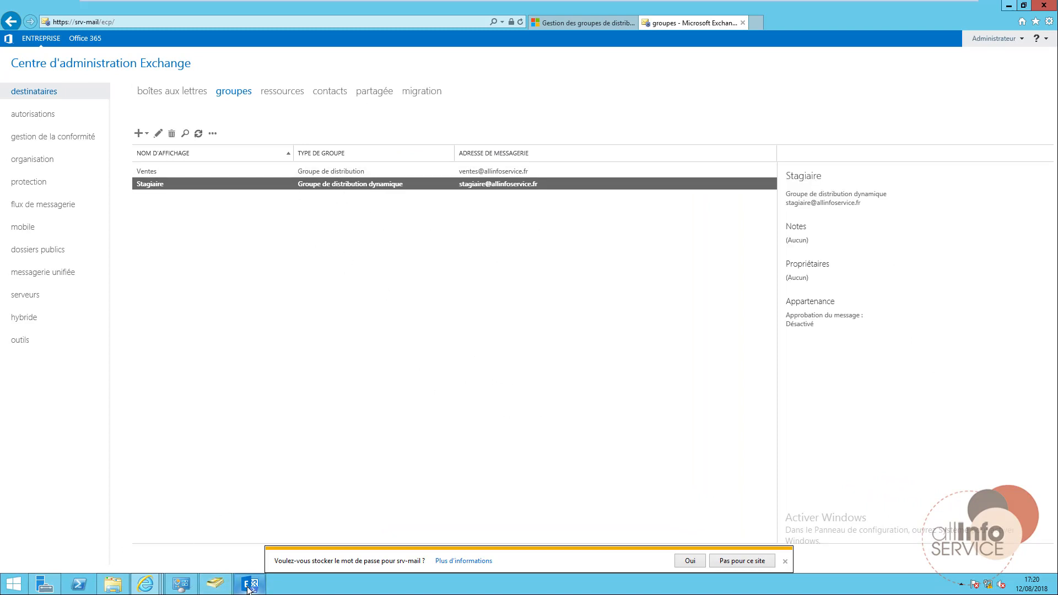
Switch from the admin console to the Outlook Web App Messagerie window.
click(143, 582)
click(279, 531)
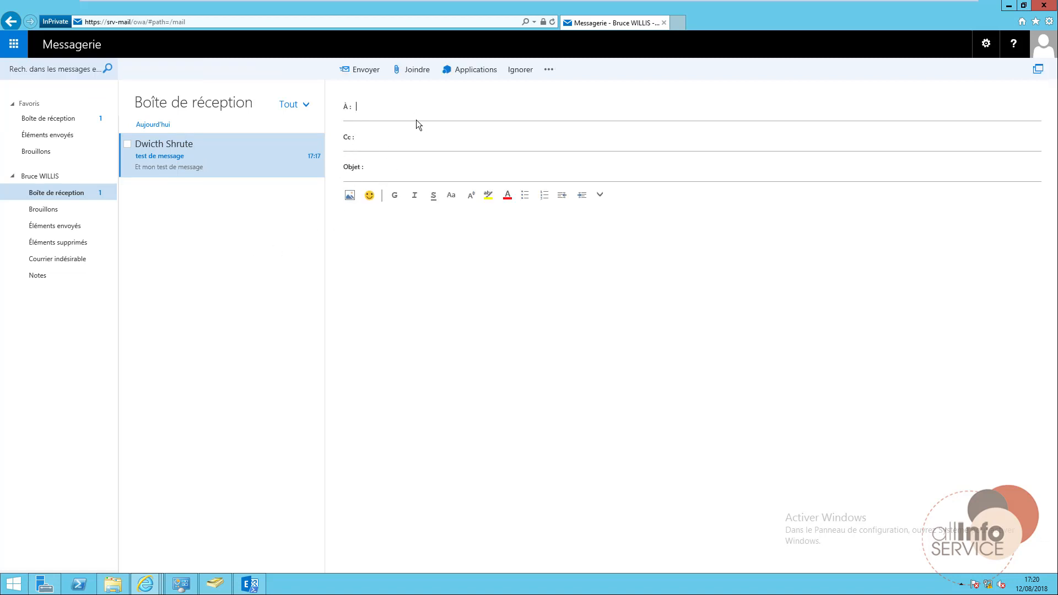
Set the first account's Service field to Stagiaire on its Organisation tab.
click(205, 588)
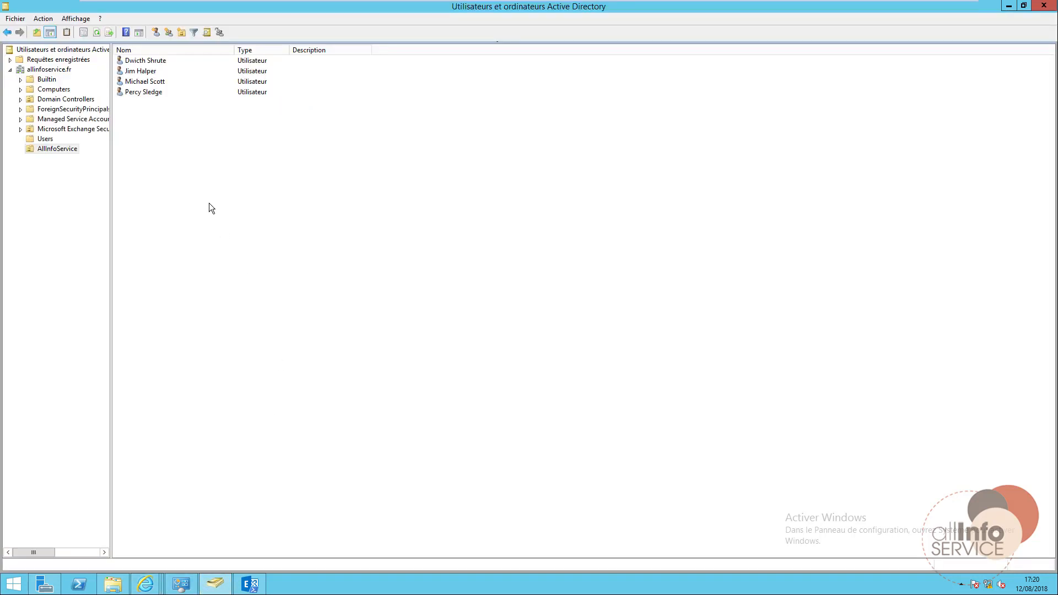
click(40, 148)
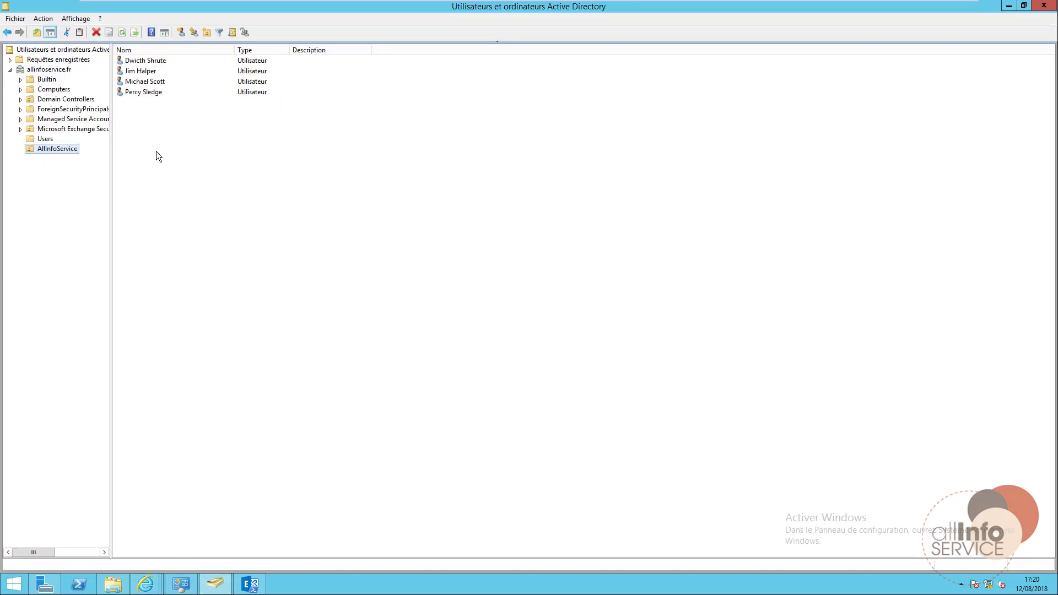
click(44, 139)
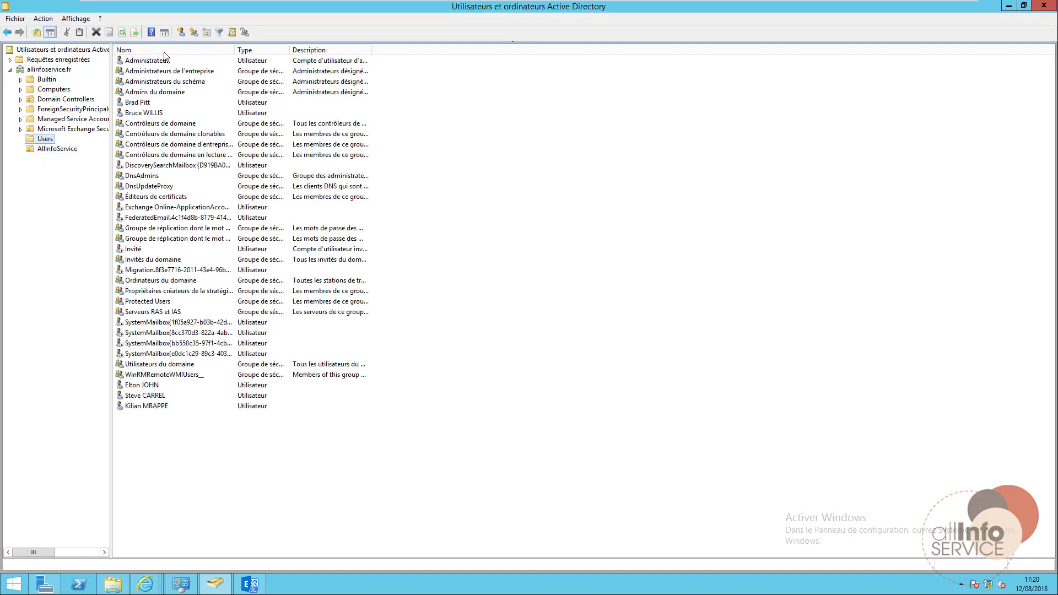
click(145, 103)
double_click(145, 103)
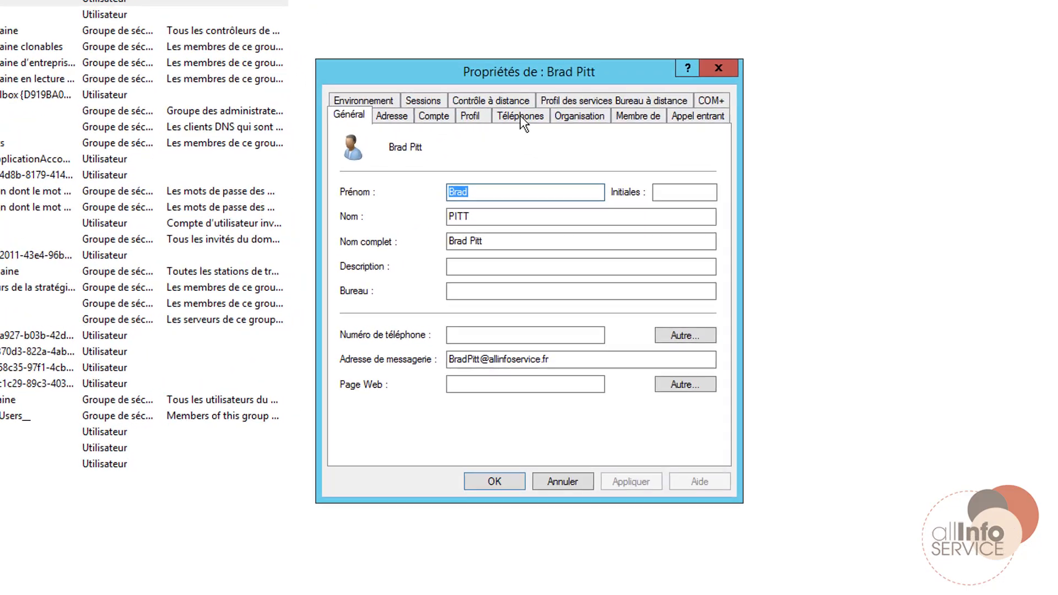
click(579, 116)
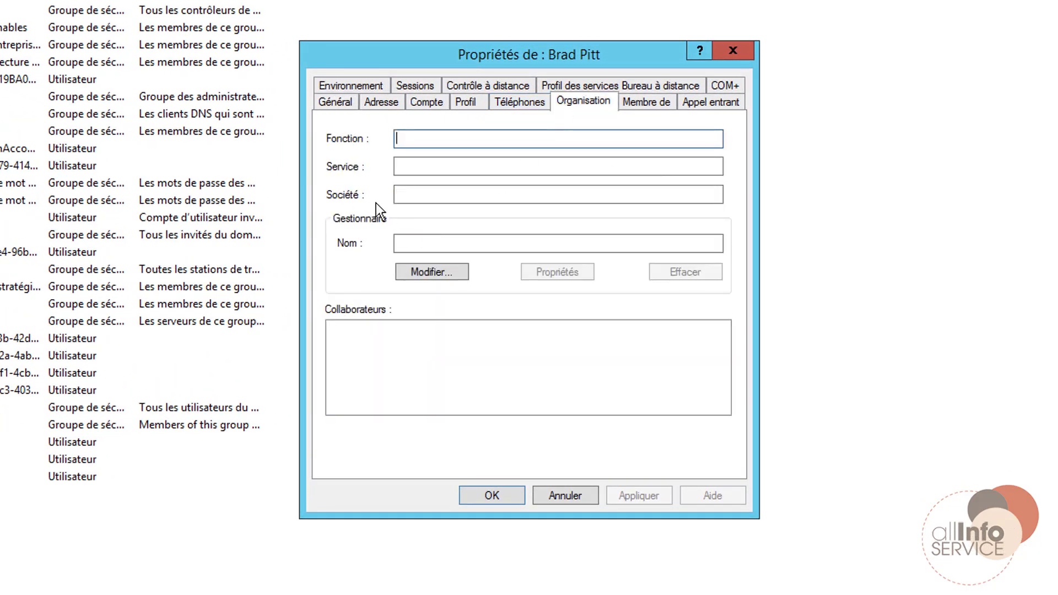
click(418, 166)
text(Stagiaire)
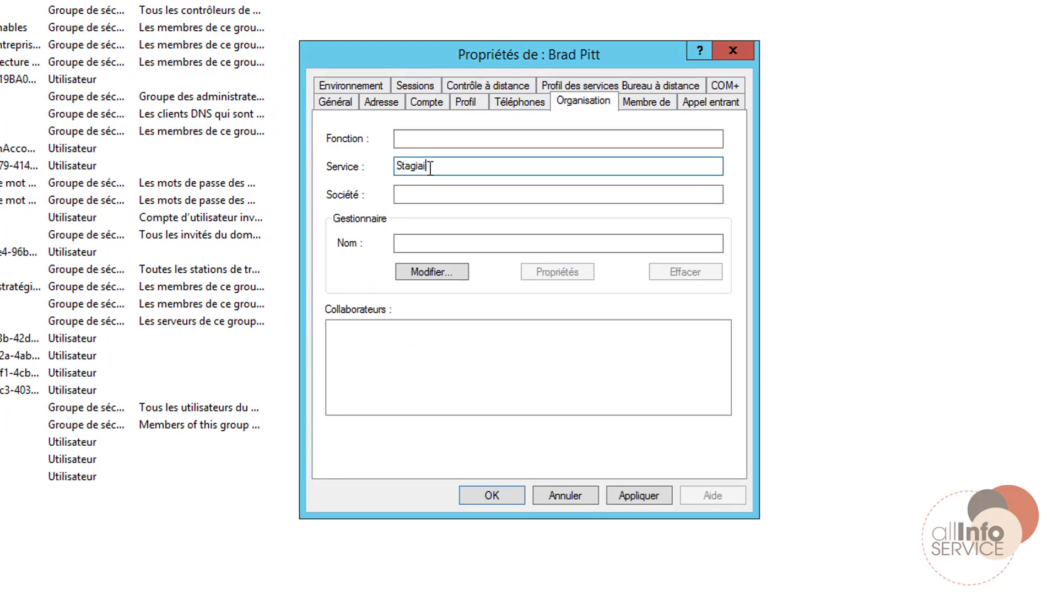
click(626, 495)
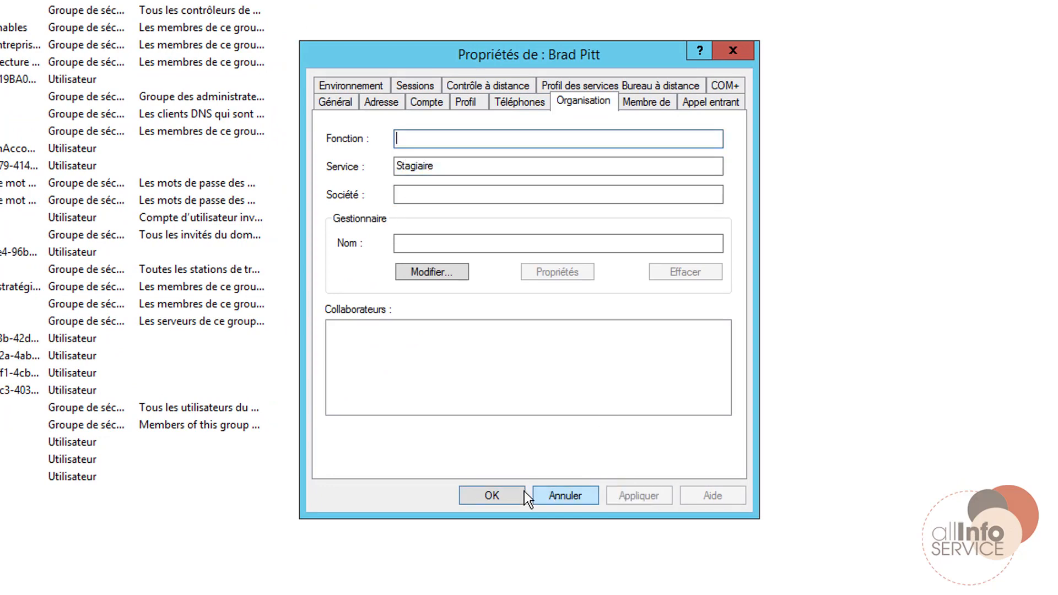
click(522, 496)
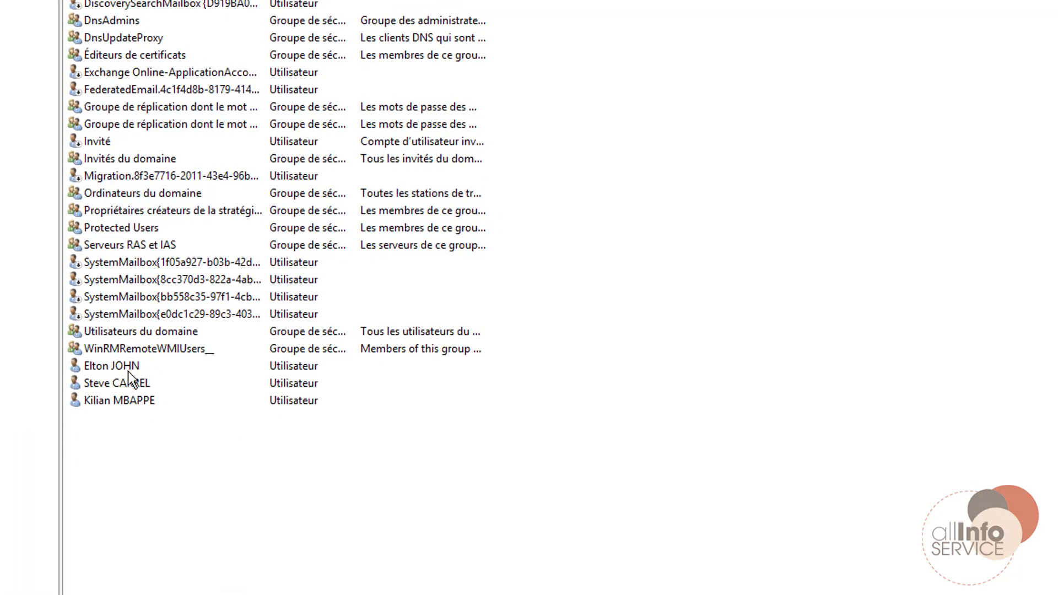
Set the second account's Service field to Stagiaire and apply the change.
double_click(157, 367)
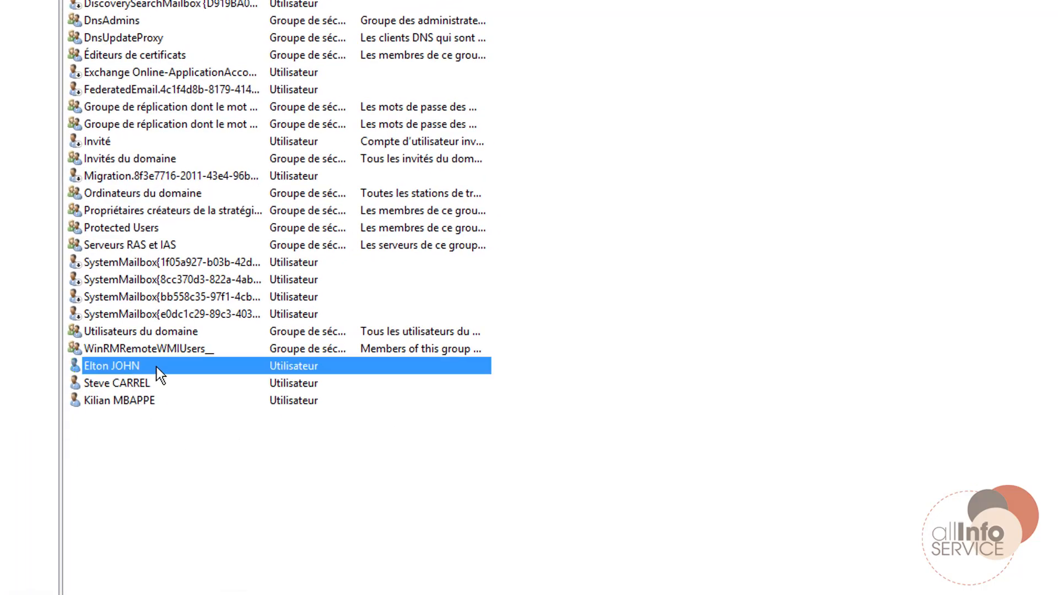
click(799, 28)
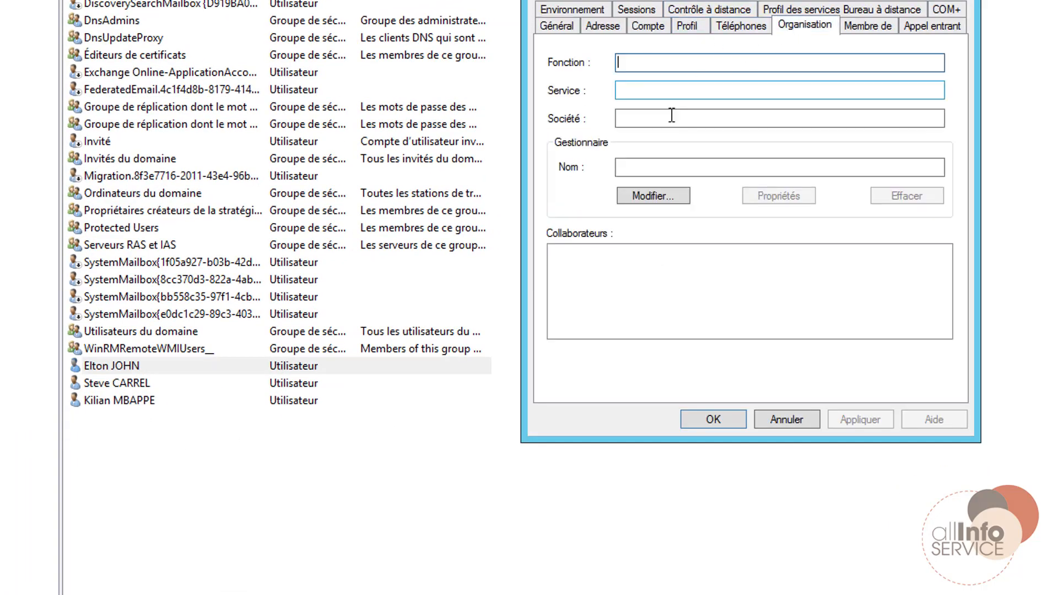
click(633, 97)
text(Stagai)
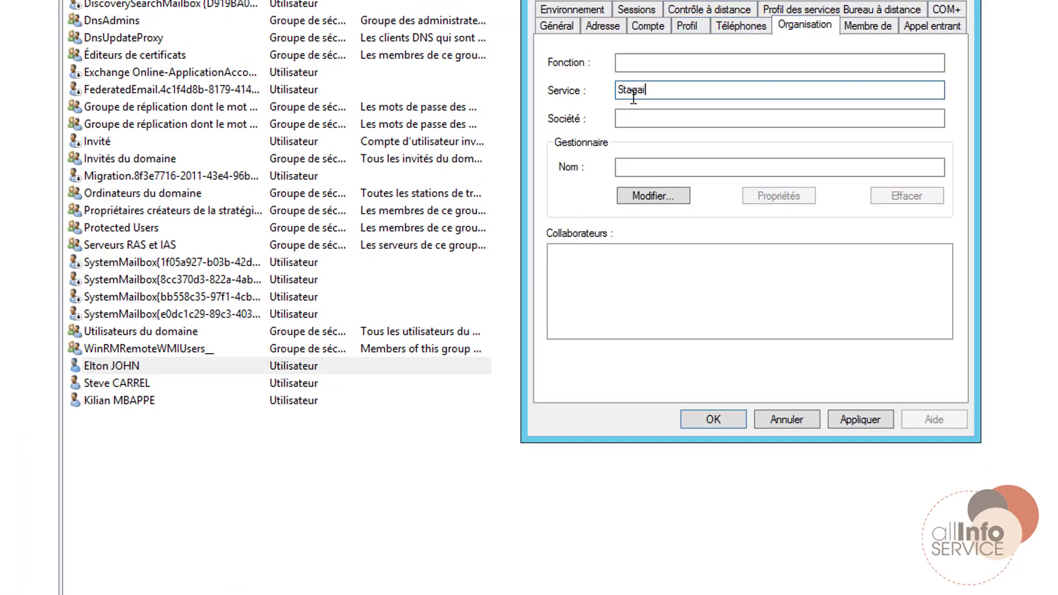
key(BackSpace)
key(BackSpace)
text(iaire)
click(863, 419)
click(711, 420)
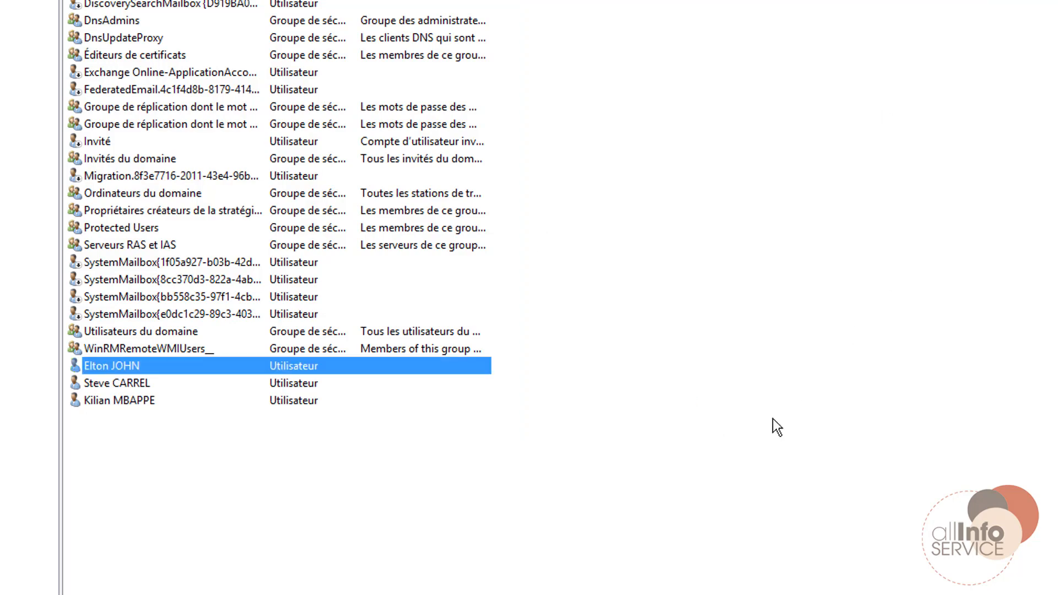
Send 'test pour stagiaires' to the Stagiaire group, then sign out of the mailbox.
mouse_move(236, 585)
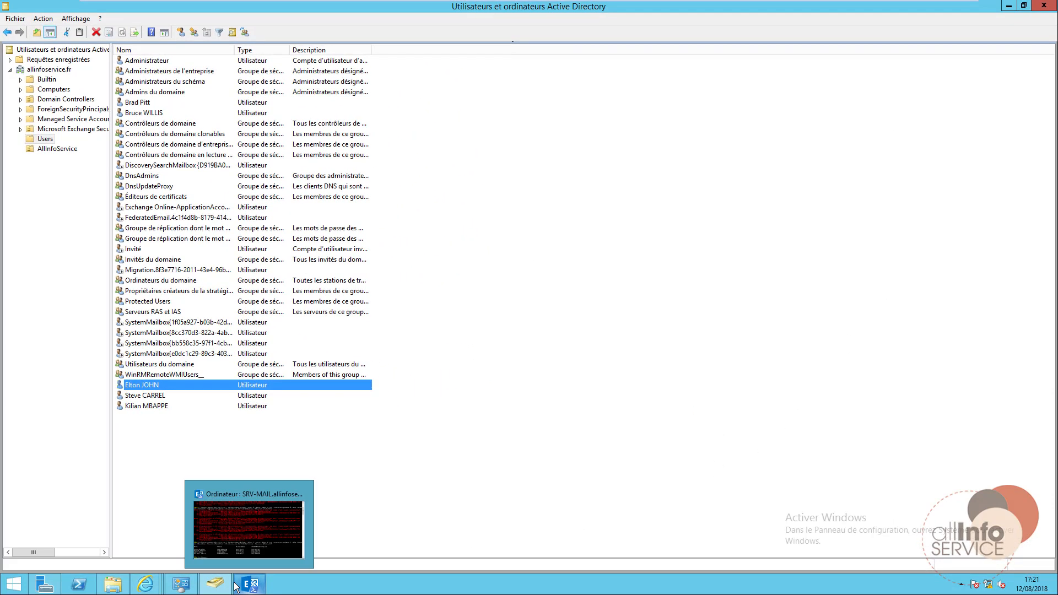
click(145, 584)
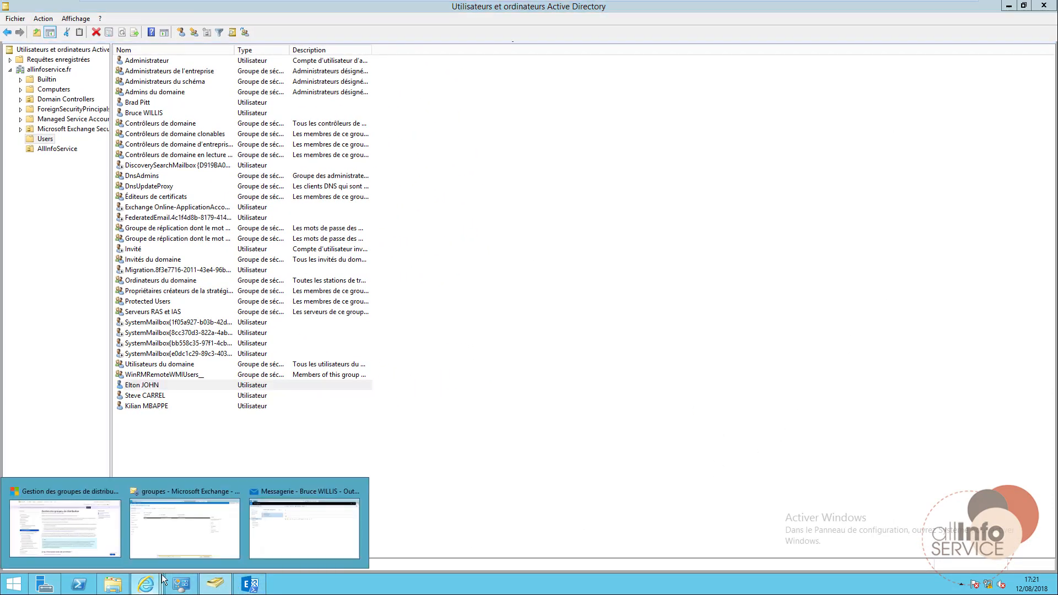
click(305, 546)
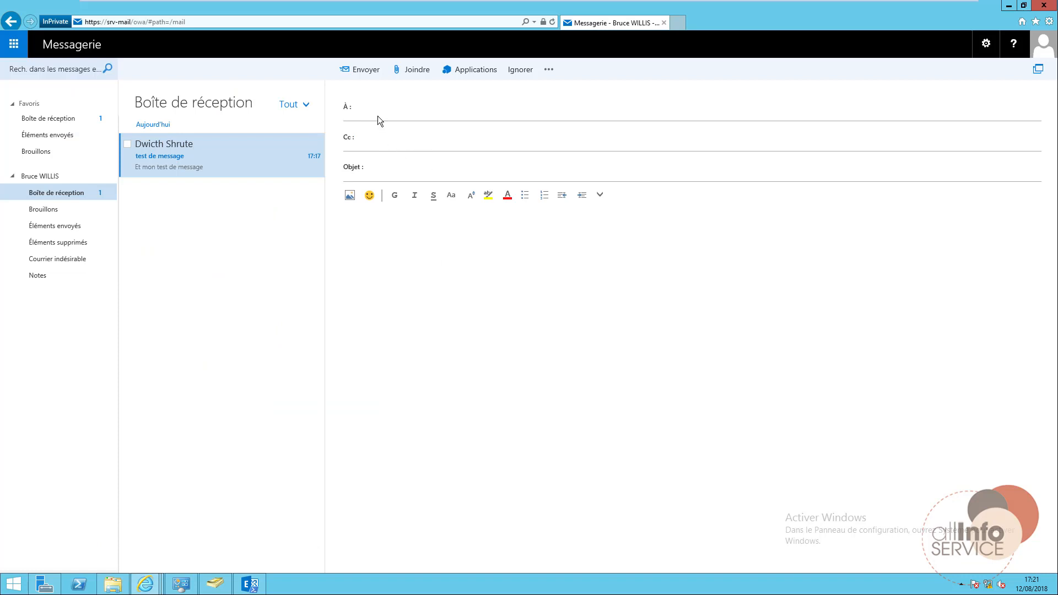
text(sta)
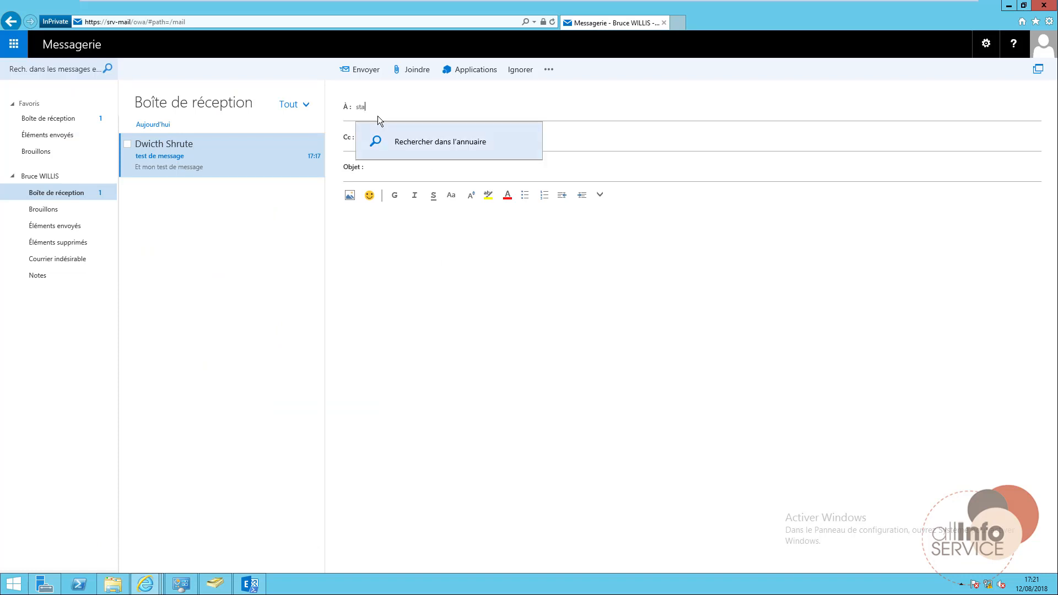
text(giai)
click(399, 148)
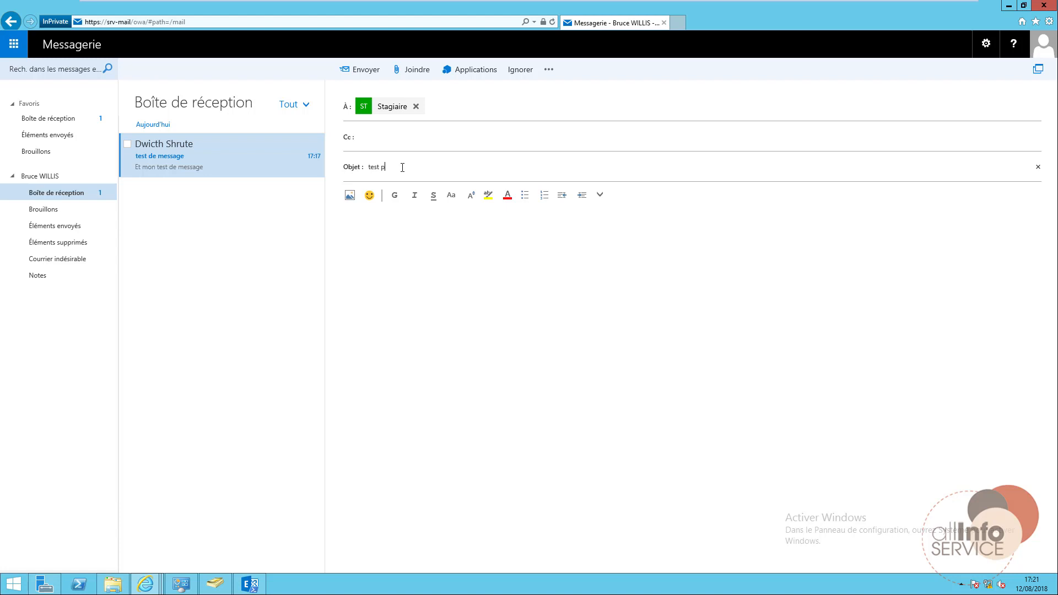
text(stagiaire)
key(Tab)
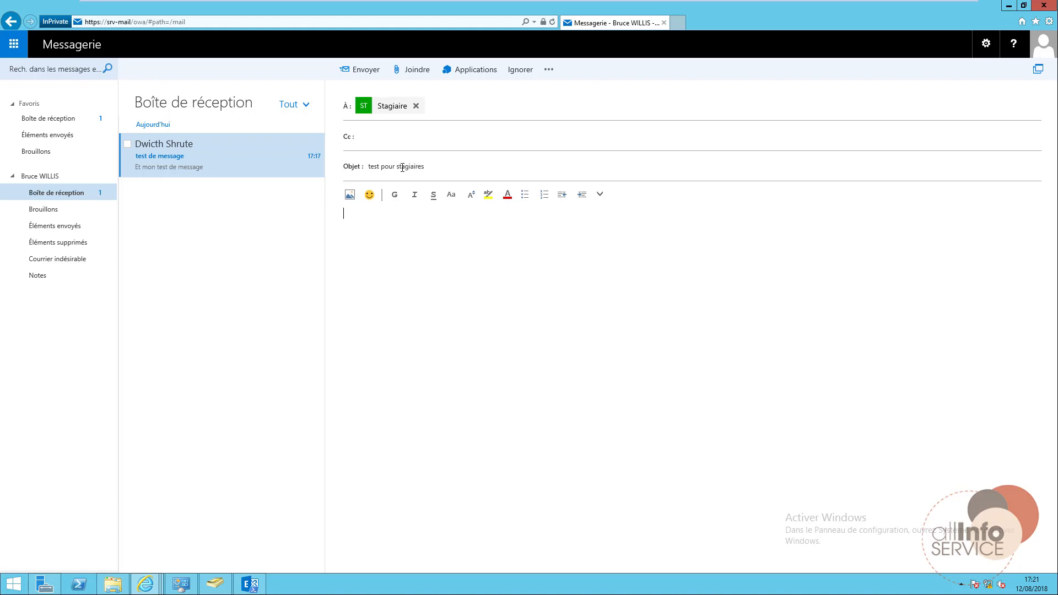
text(Et voilà mon message)
click(366, 74)
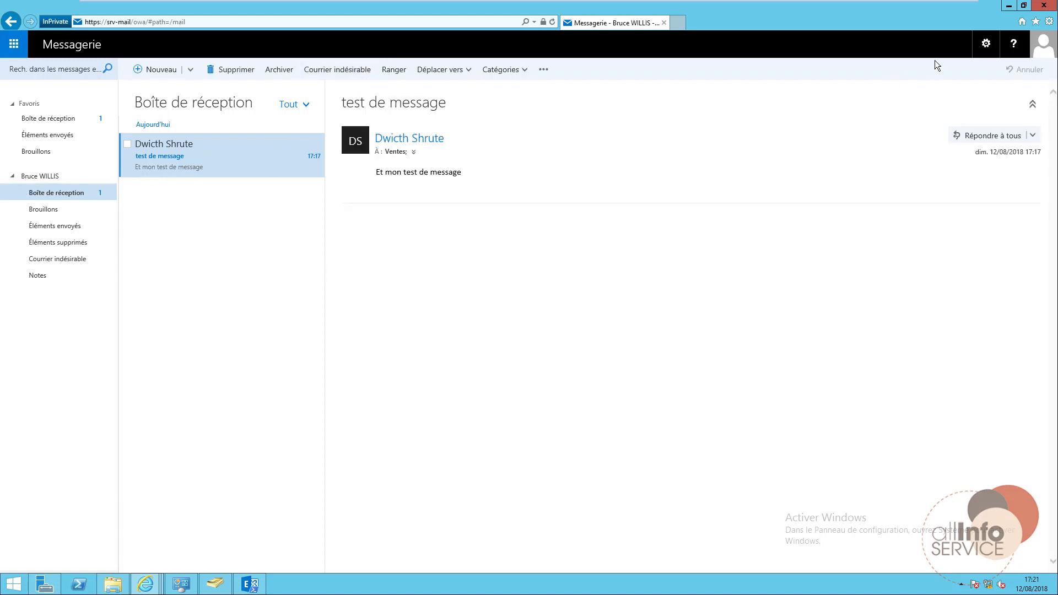
click(1038, 52)
click(895, 160)
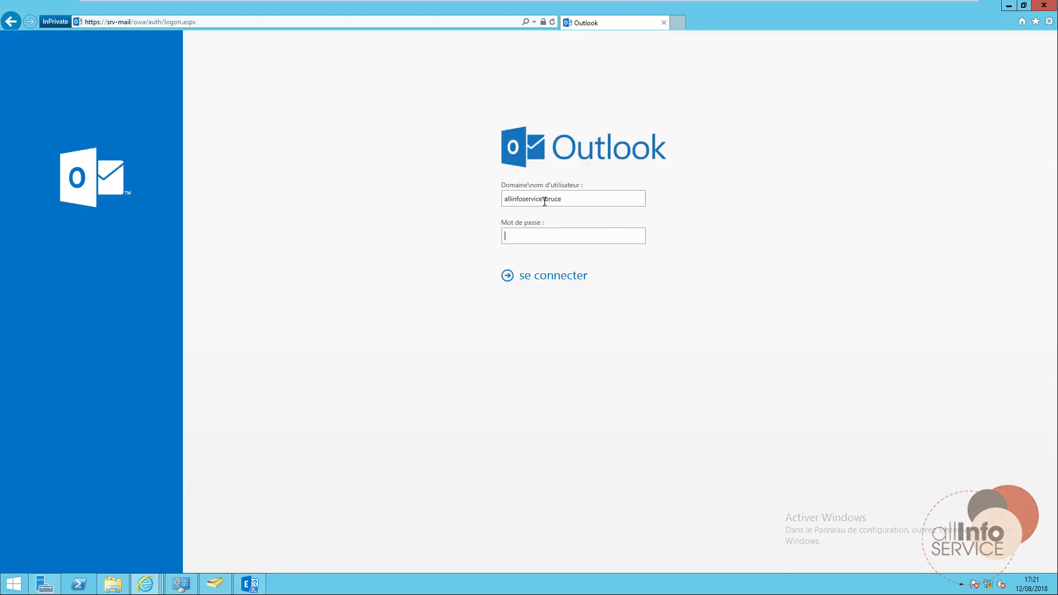
Sign in to Outlook Web App with another user's username and password.
double_click(552, 199)
text(elto)
text(n)
key(Tab)
text(•••••)
key(Return)
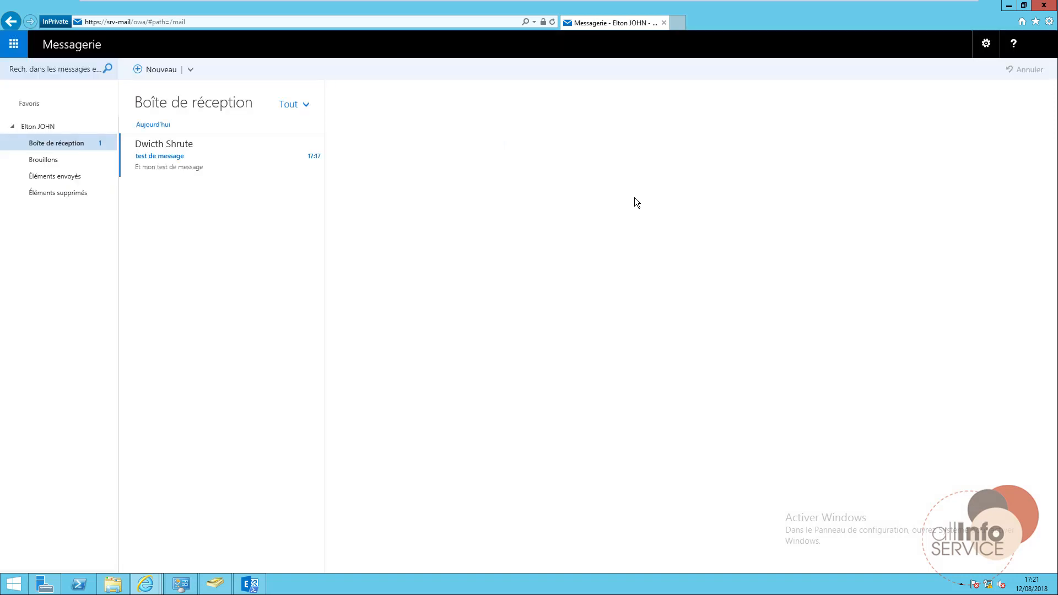
Open the 'test de message' email, then check the Drafts folder and Inbox.
click(169, 170)
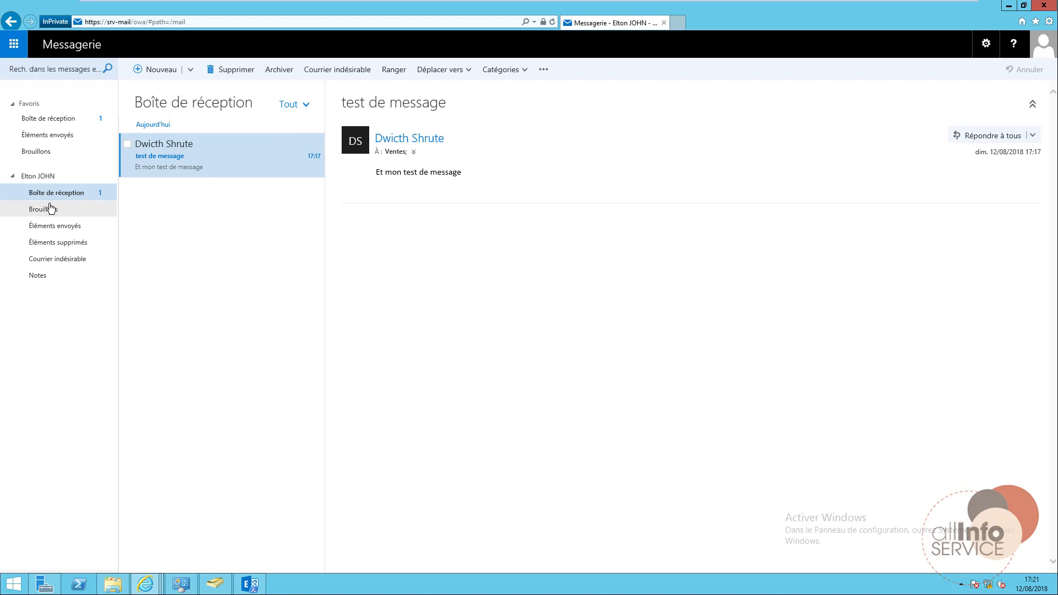
click(51, 205)
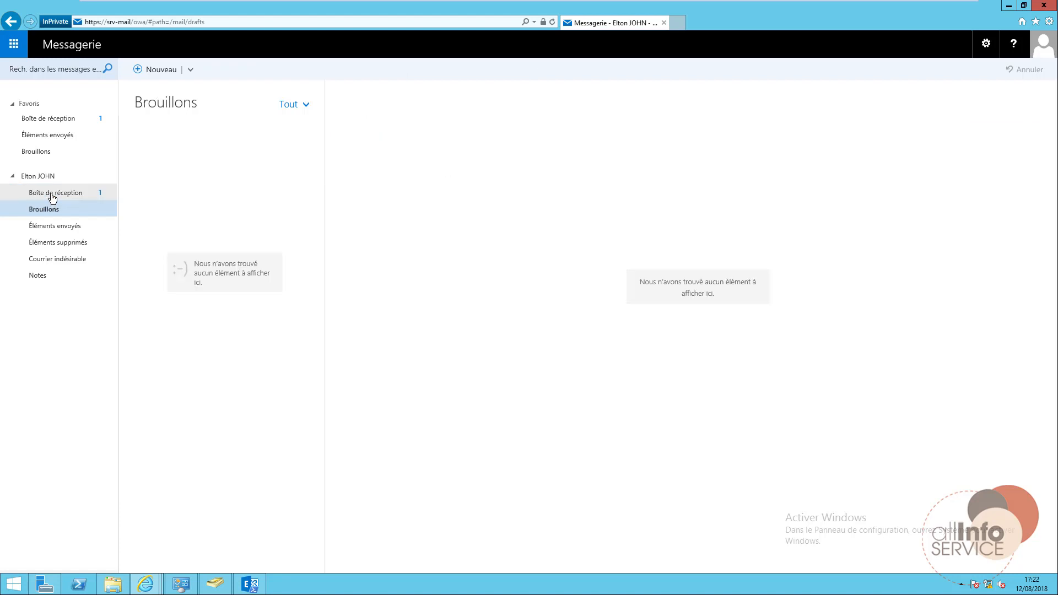
click(71, 193)
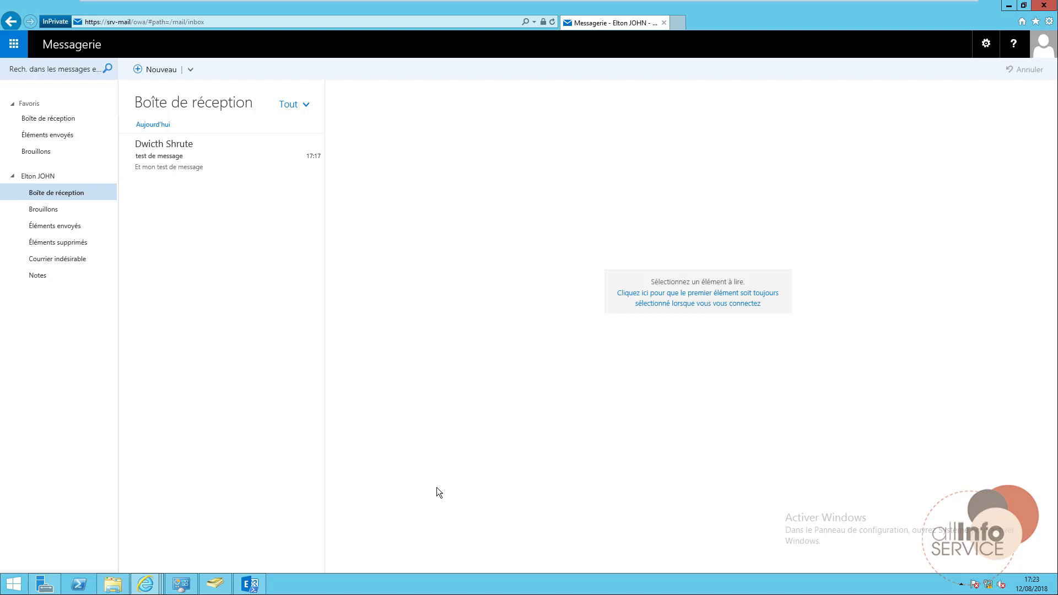
click(147, 591)
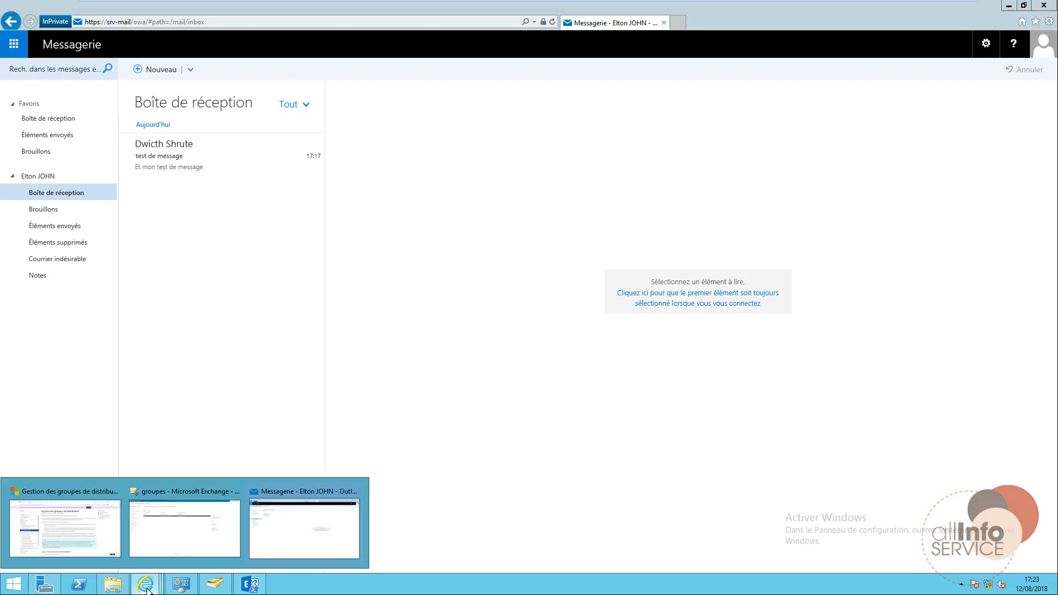
View the Stagiaire group's AllInfoService container and Service rule, then cancel without changes.
click(189, 520)
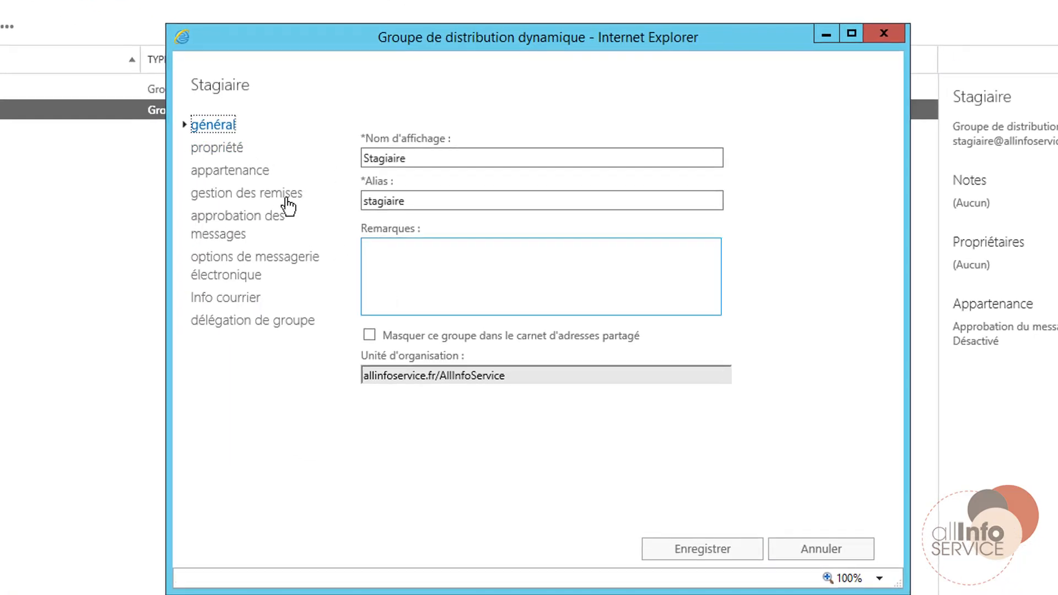
click(224, 148)
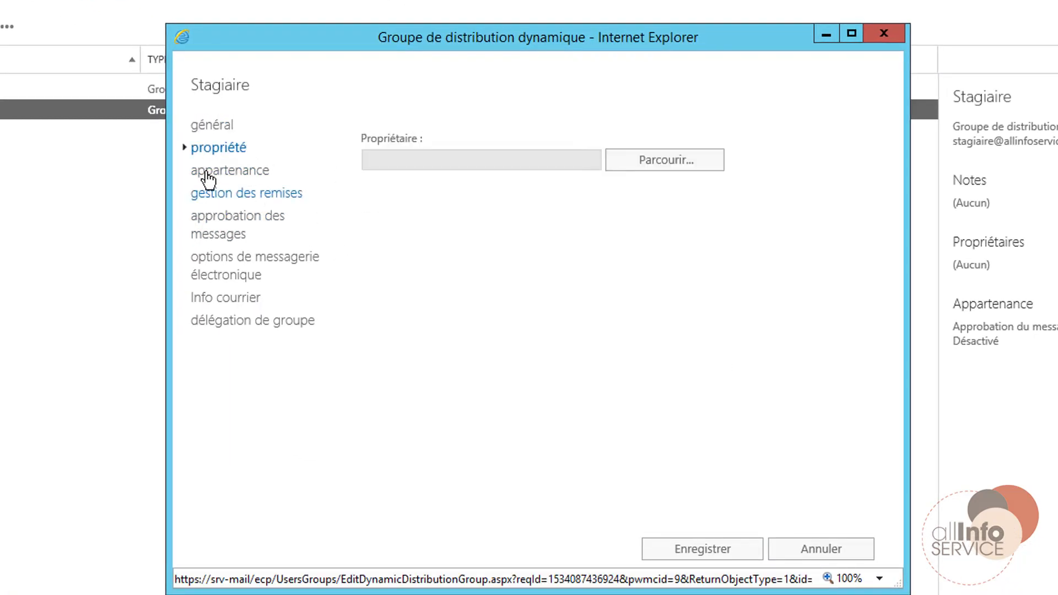
click(208, 175)
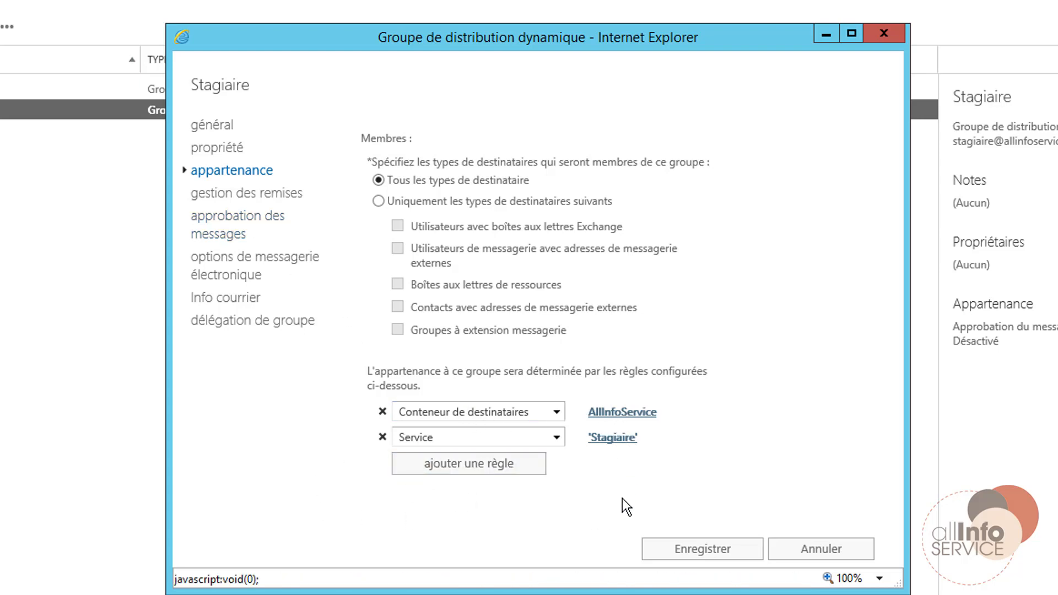
click(654, 520)
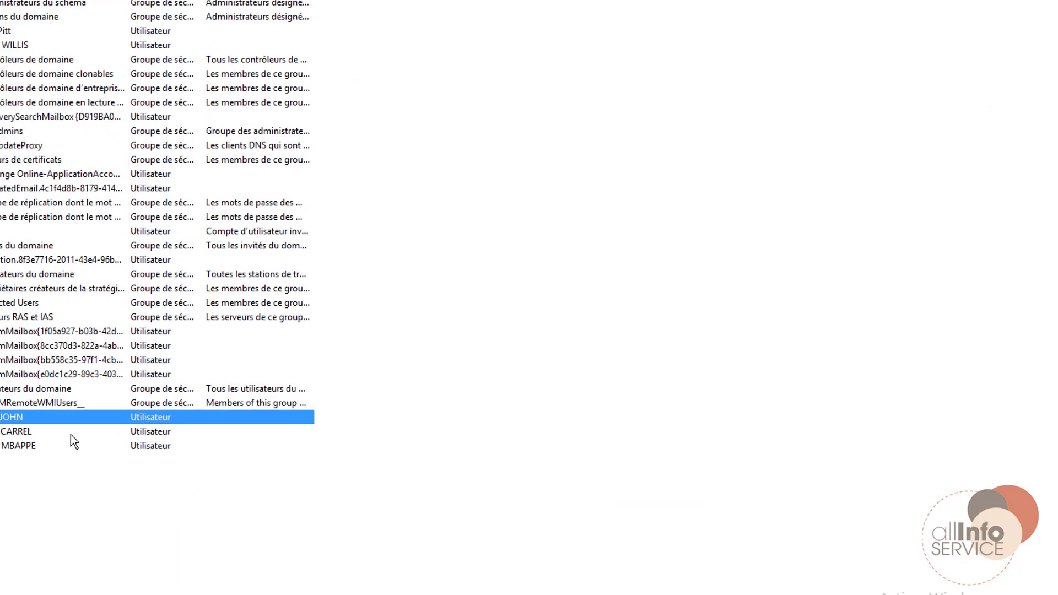
Show the AllInfoService users in Active Directory Users and Computers.
click(58, 149)
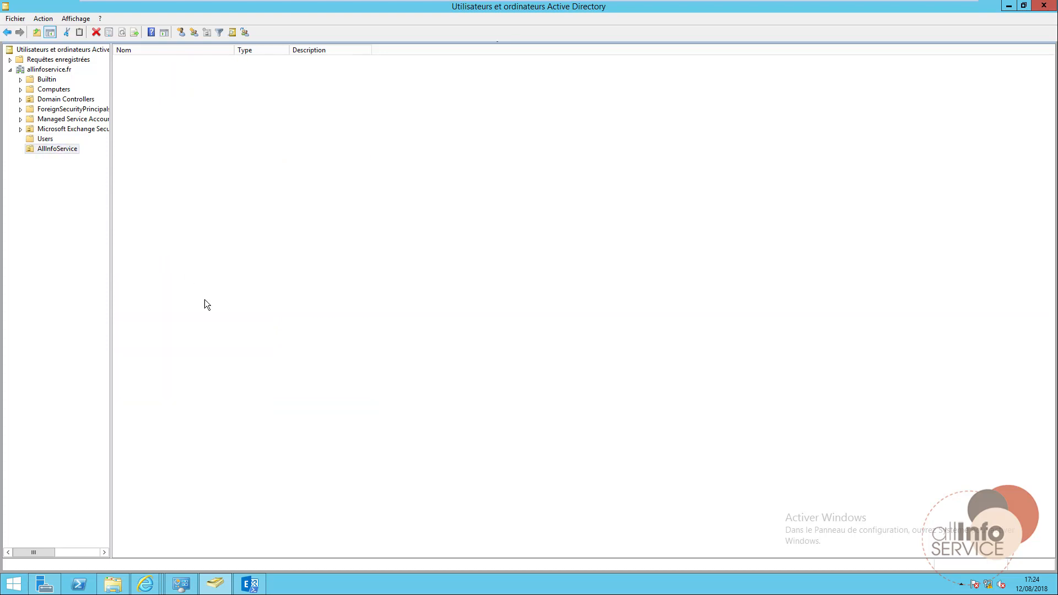
click(46, 139)
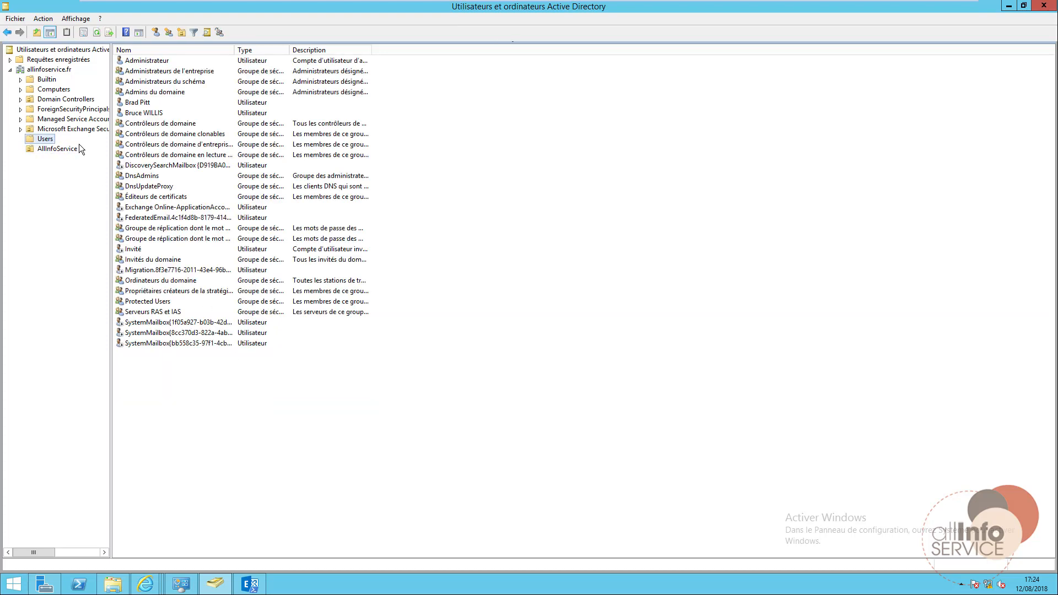
click(48, 148)
click(140, 75)
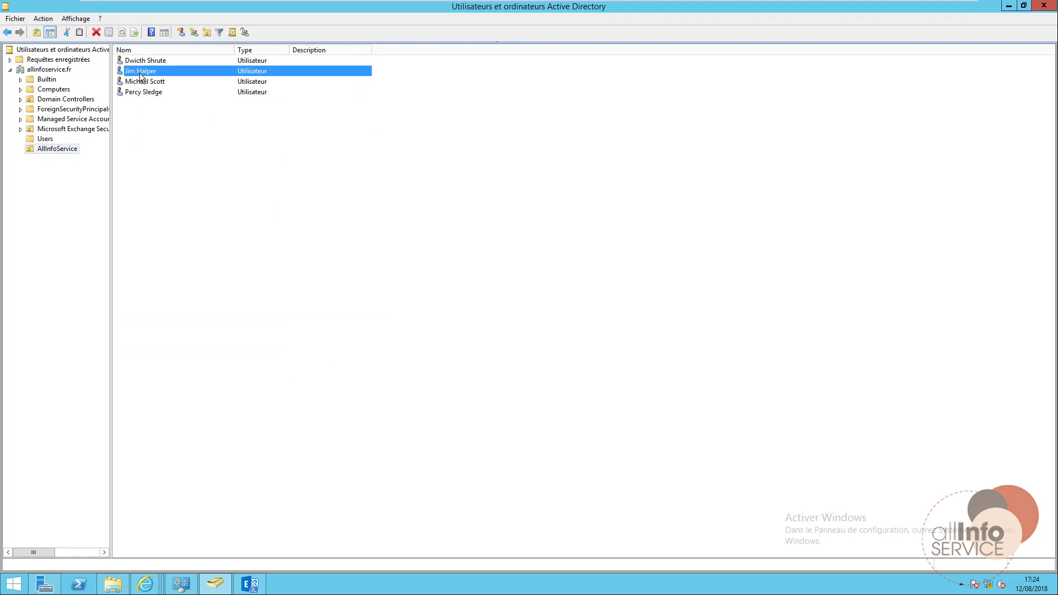
double_click(140, 76)
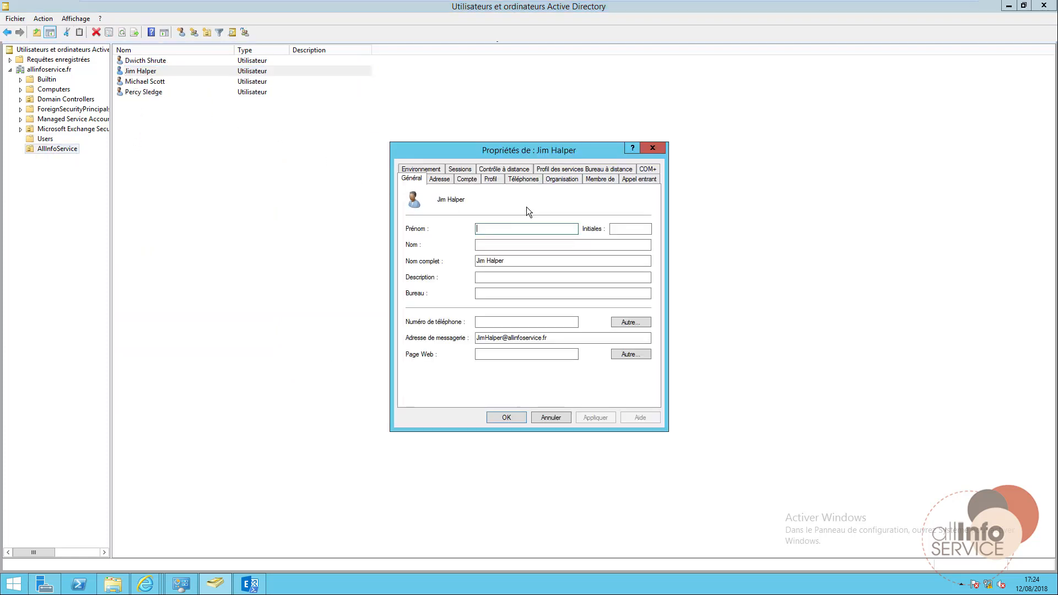
click(652, 147)
Set the first AllInfoService user's Service to Stagiaire.
double_click(144, 60)
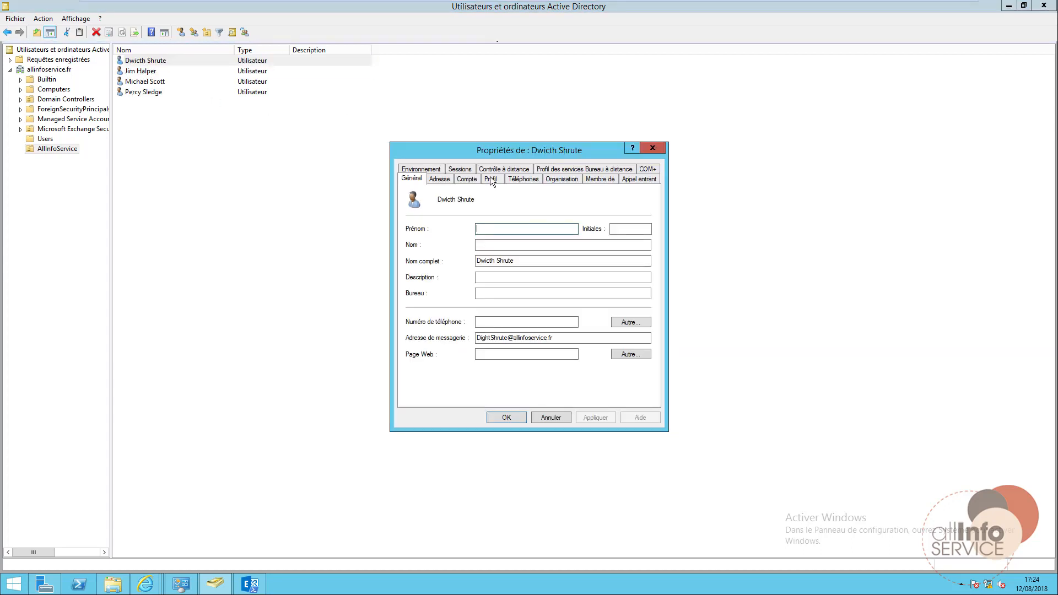
click(551, 178)
click(470, 220)
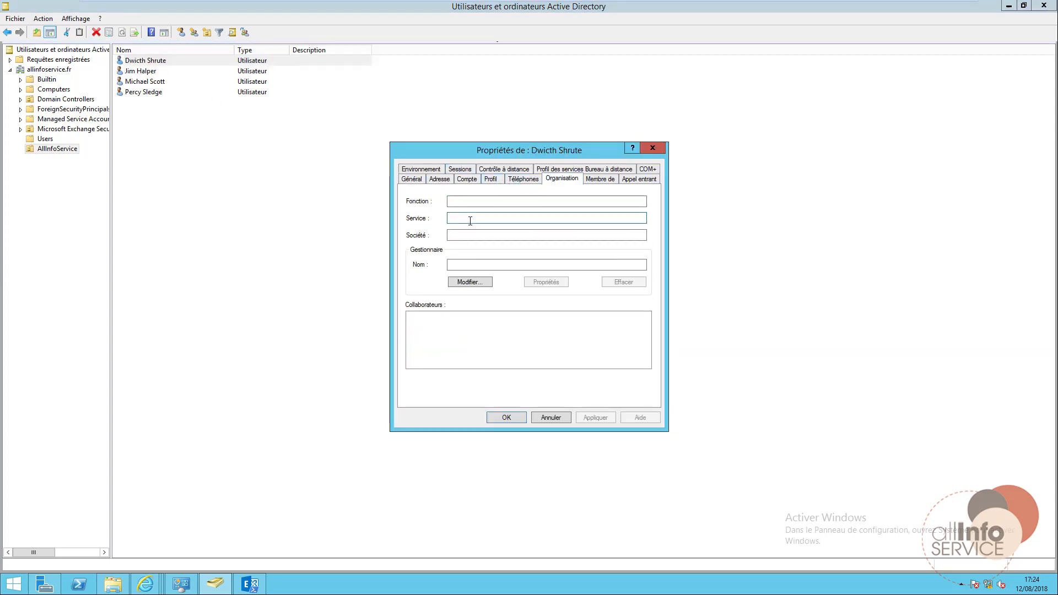
text(Stagiaire)
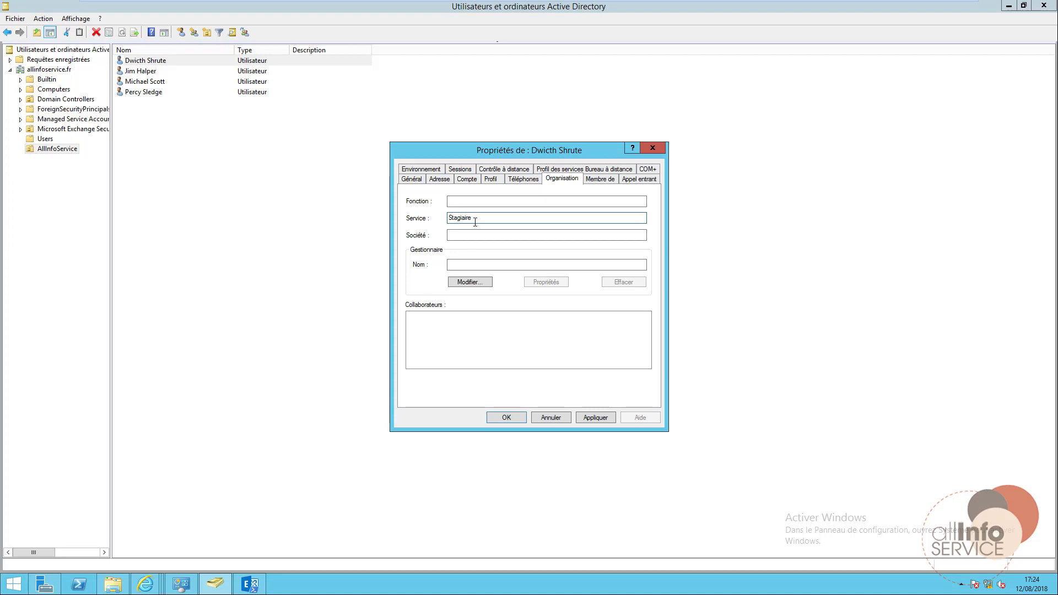
click(506, 417)
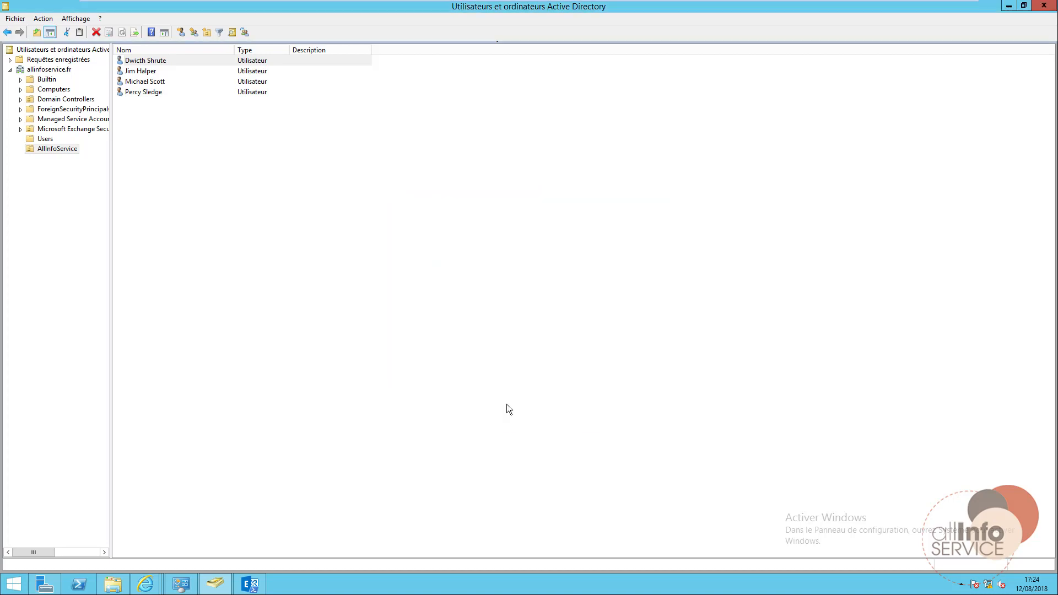
Return to the Exchange admin center groups page.
click(250, 587)
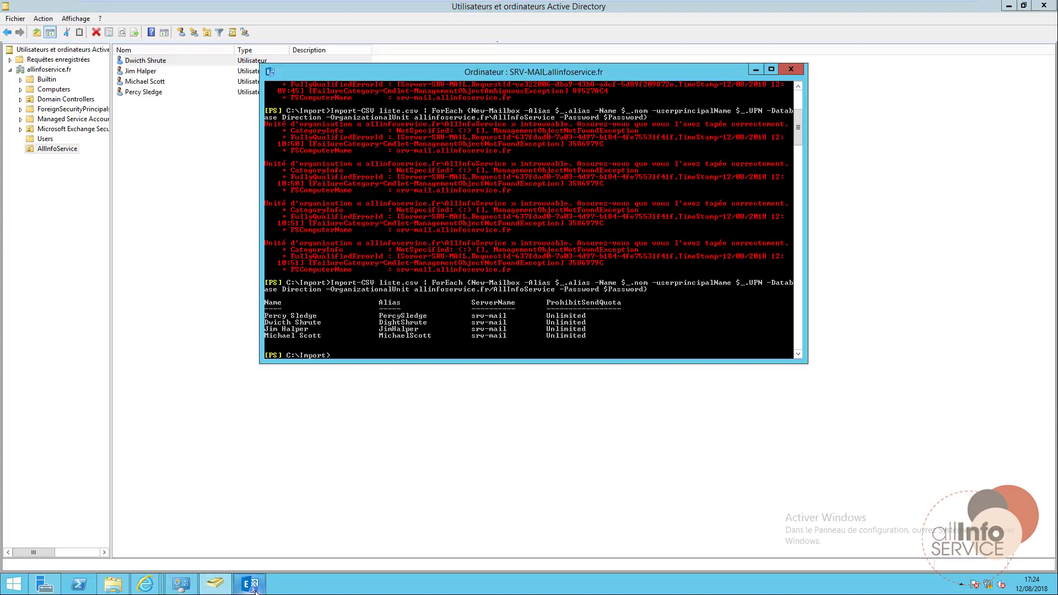
click(251, 588)
mouse_move(146, 584)
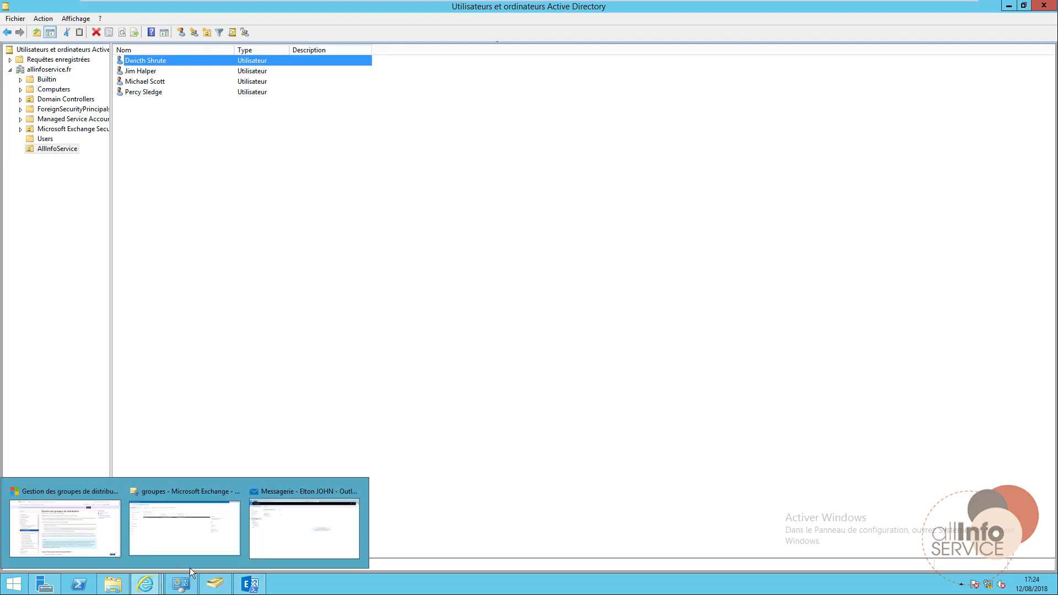
click(208, 529)
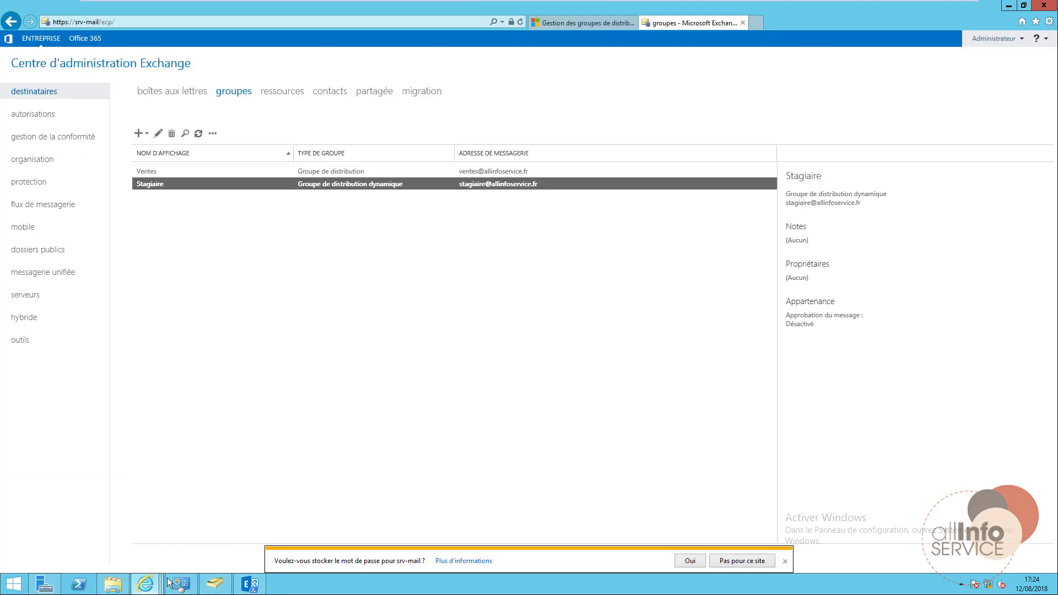
Start a new Outlook Web App message addressed to stagiaire.
mouse_move(146, 584)
click(283, 554)
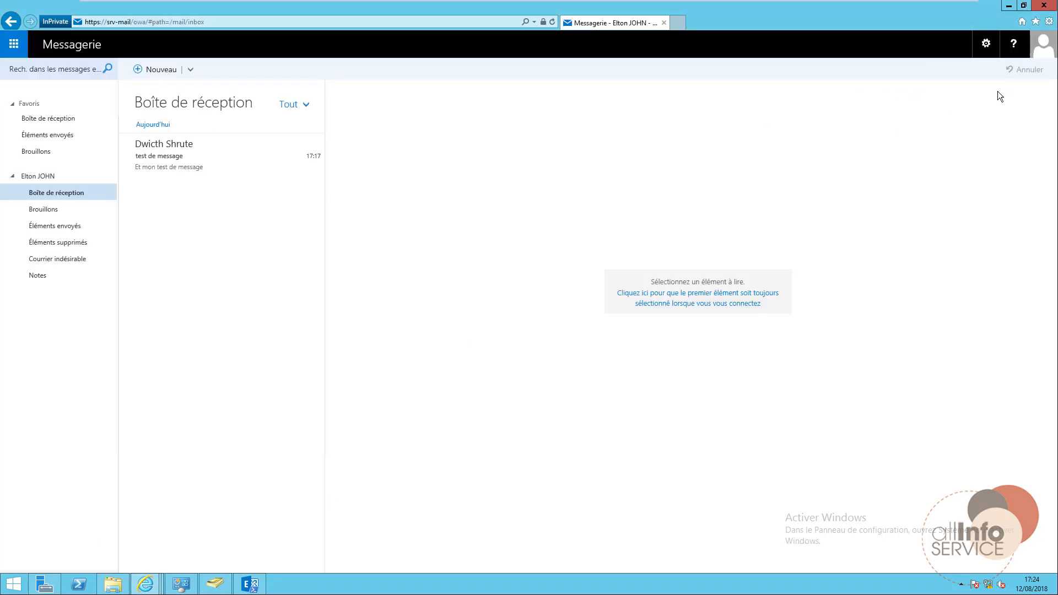
click(1034, 51)
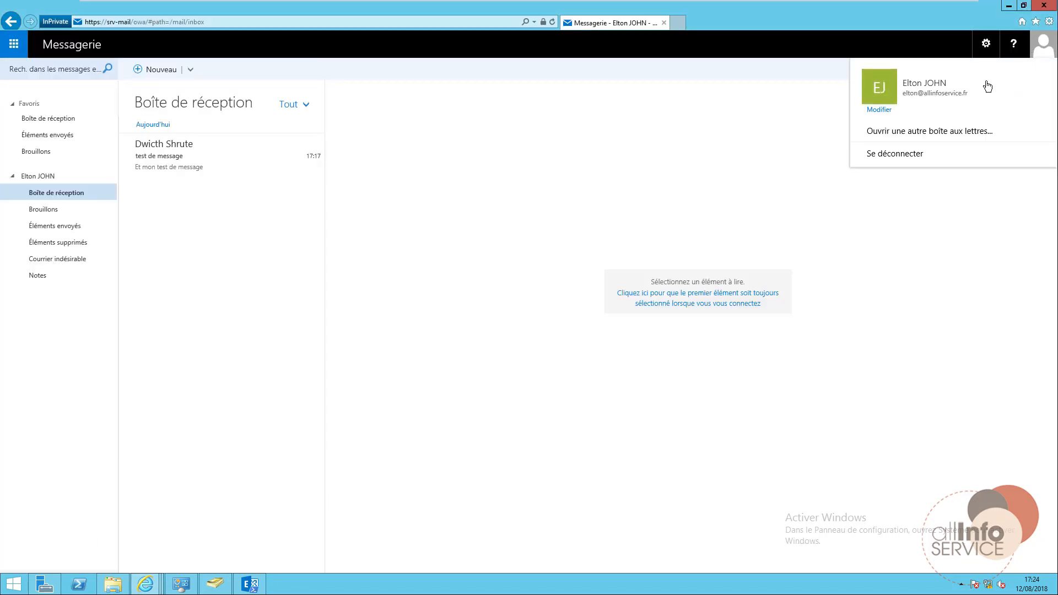
click(565, 151)
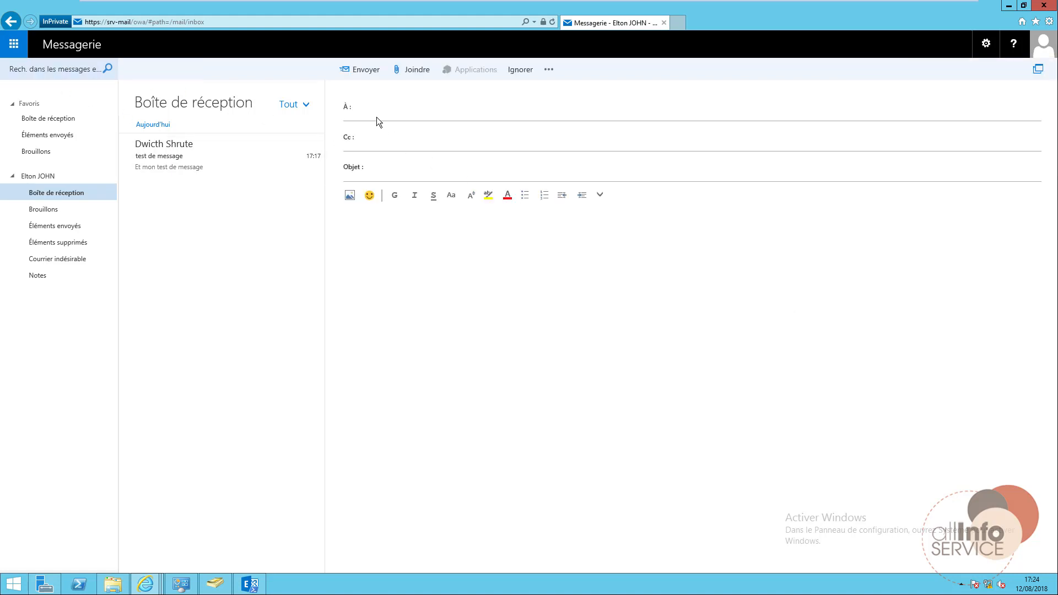
text(stagiaire)
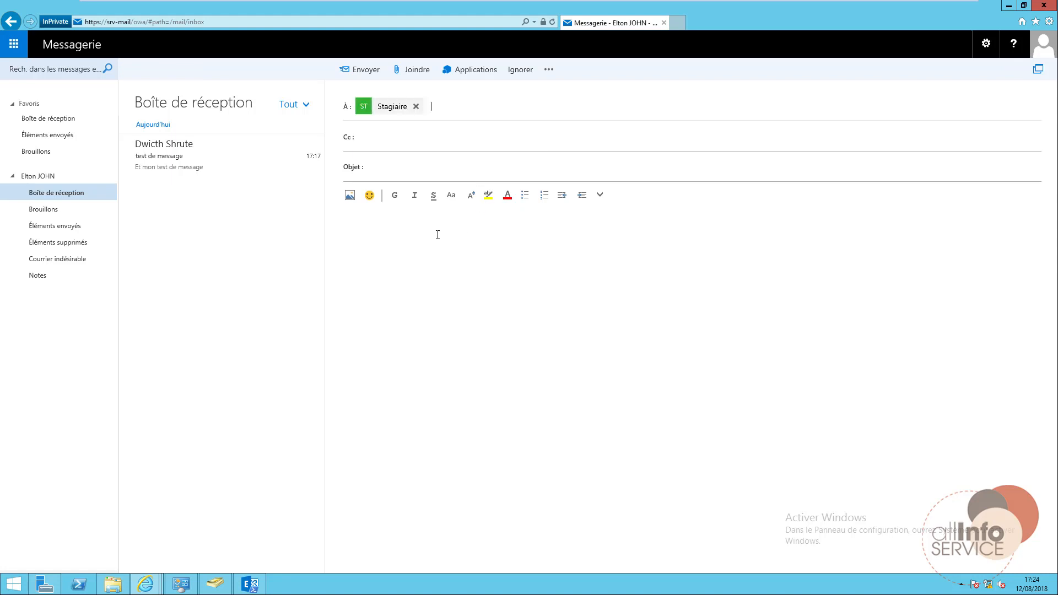
Give the message subject 'test bis' and body 'test a nouveau', and send it.
click(408, 171)
text(test bis)
key(Tab)
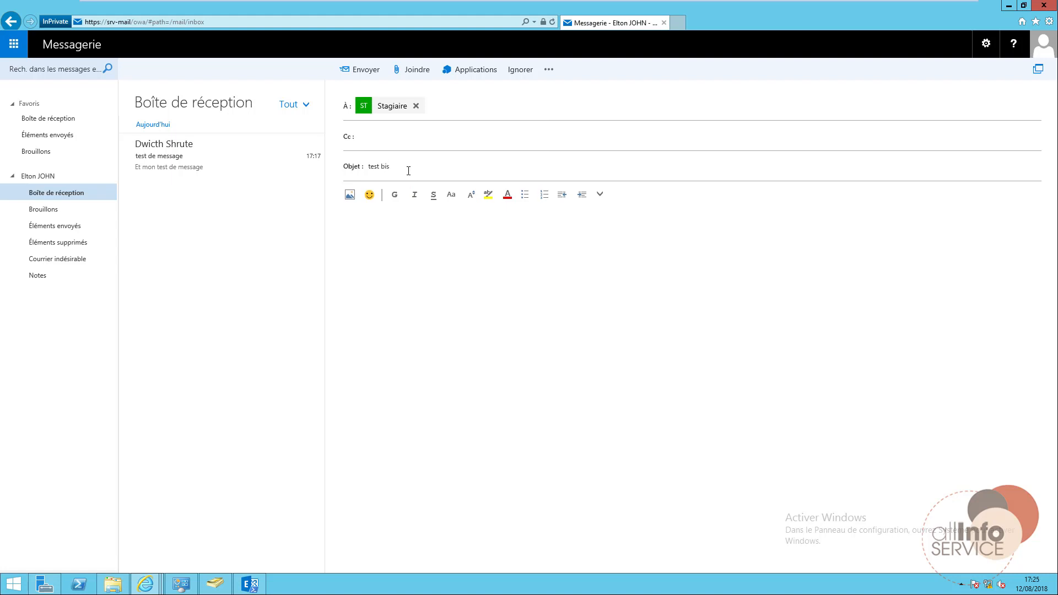
text(test a nouveau)
click(351, 69)
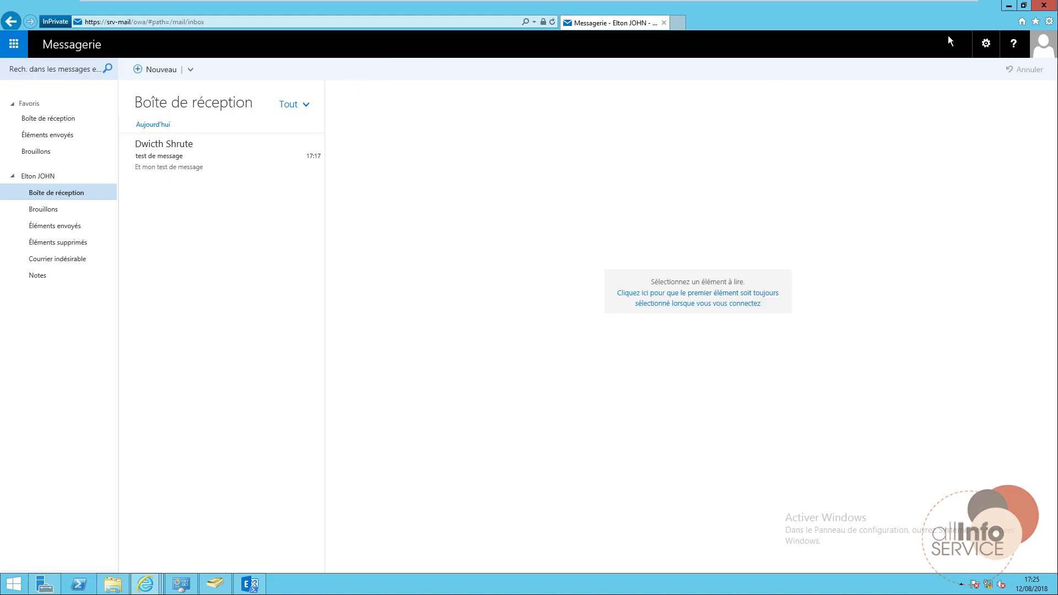
Sign out and sign back into Outlook Web App as another domain user with their password.
click(1041, 44)
click(928, 155)
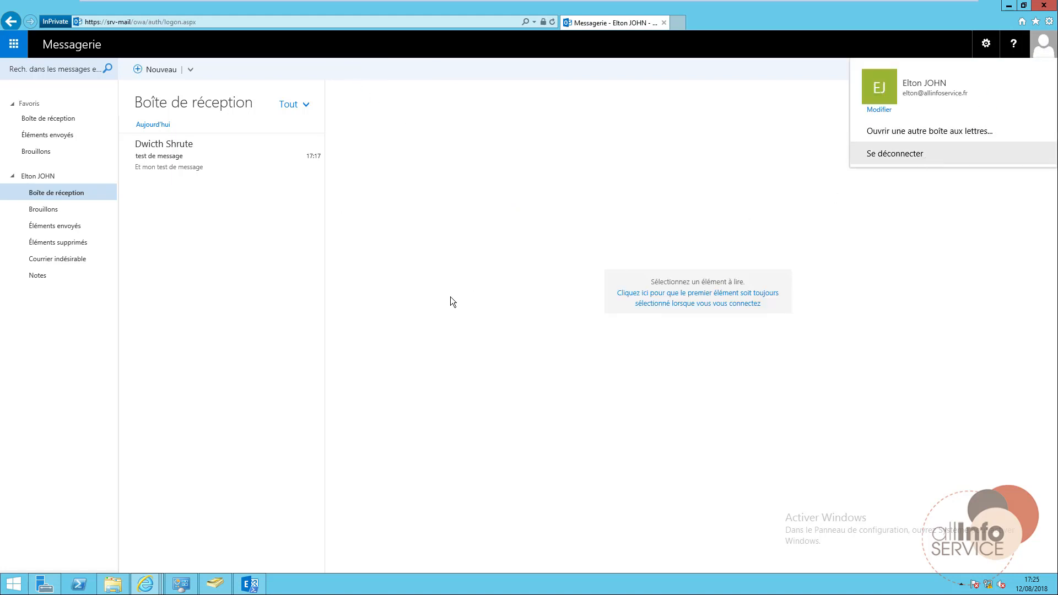
drag(544, 199, 627, 199)
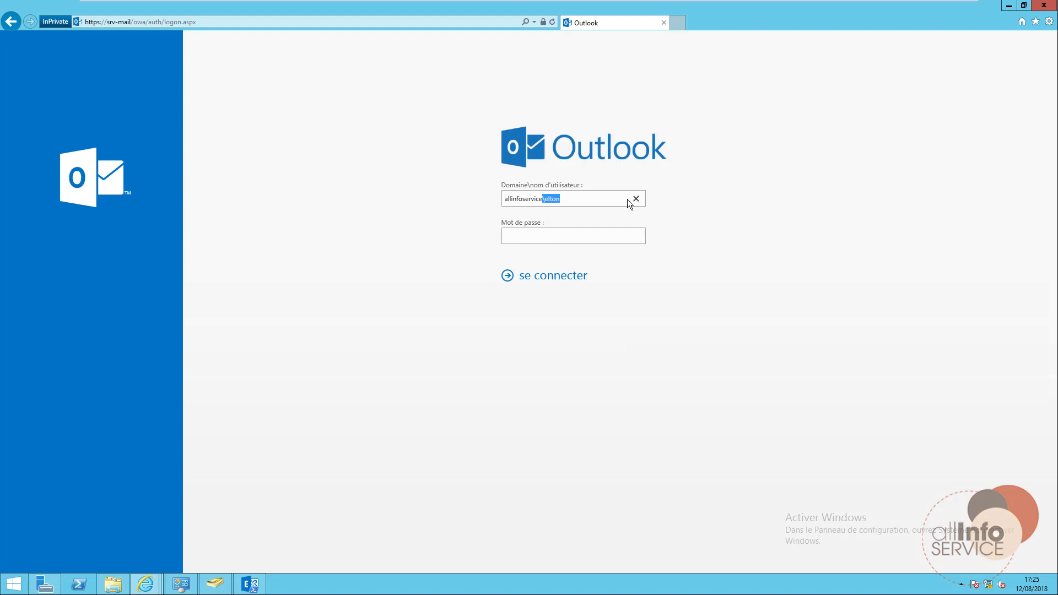
text(\dwight)
key(Tab)
text(••••••••••••)
key(BackSpace)
key(BackSpace)
key(BackSpace)
key(BackSpace)
key(BackSpace)
key(BackSpace)
key(BackSpace)
key(BackSpace)
key(BackSpace)
key(BackSpace)
key(BackSpace)
key(BackSpace)
text(••••••••••••••)
key(Return)
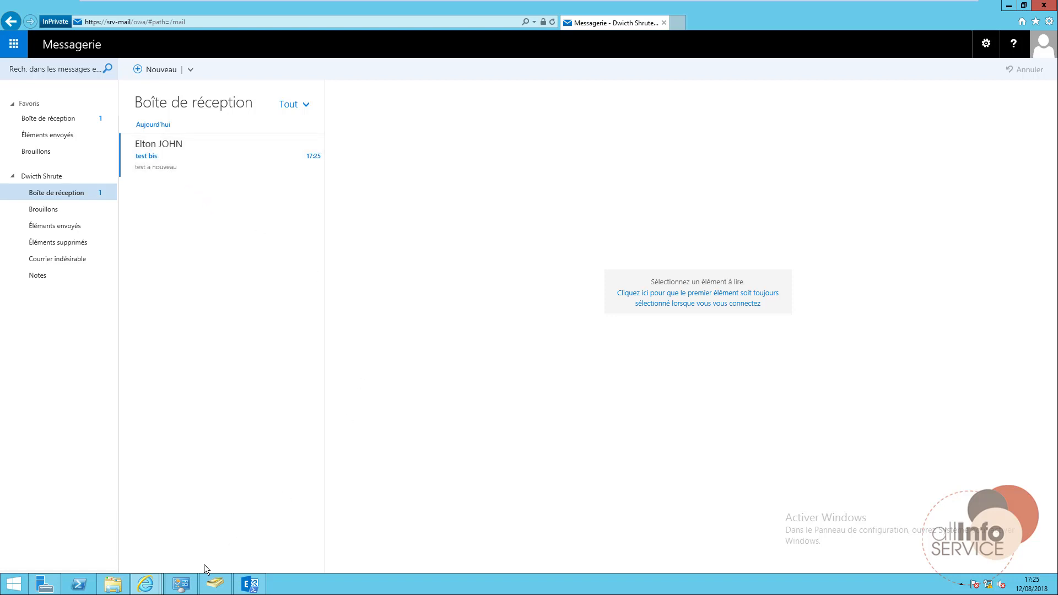
click(214, 584)
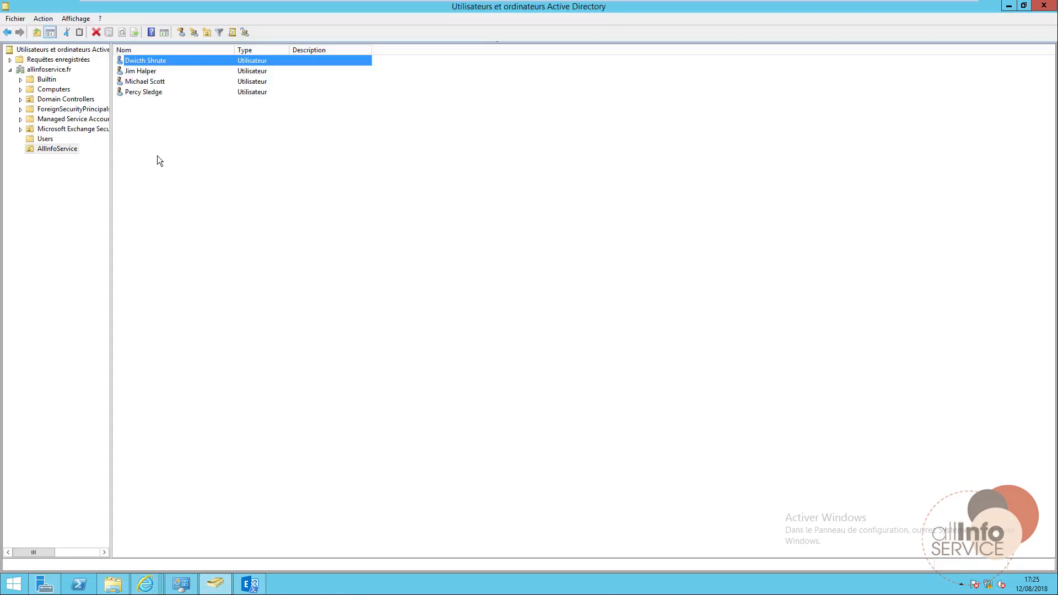
Check the first AllInfoService user's Service is Stagiaire, leaving the job title empty.
double_click(145, 60)
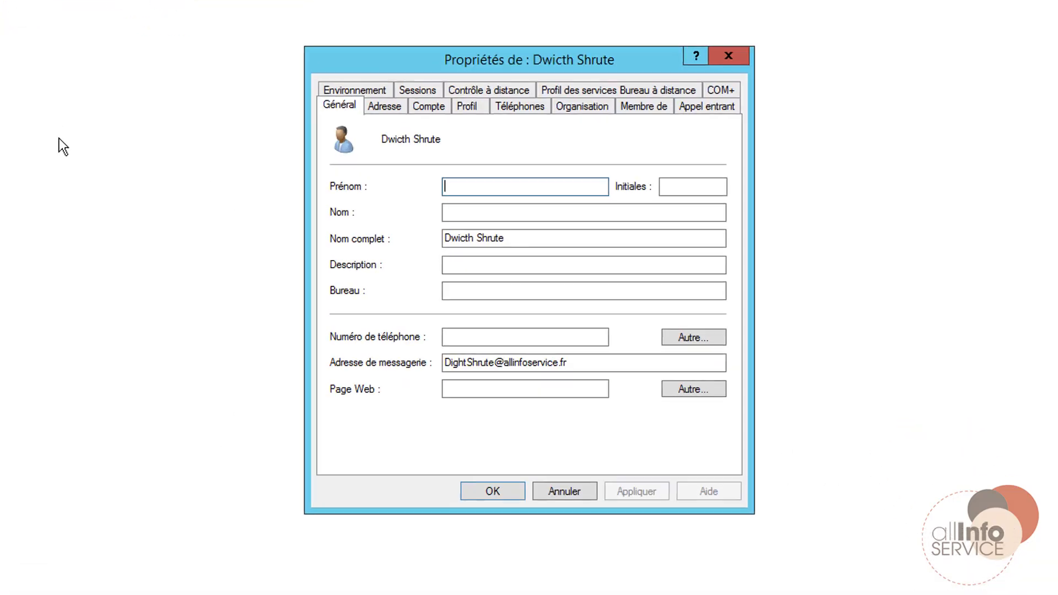
click(592, 107)
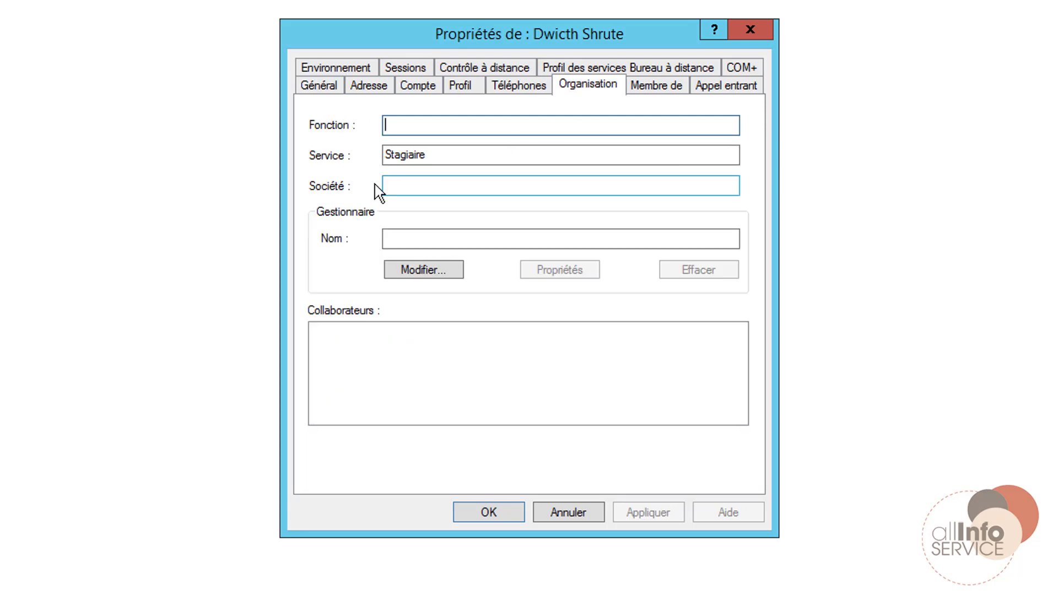
click(431, 158)
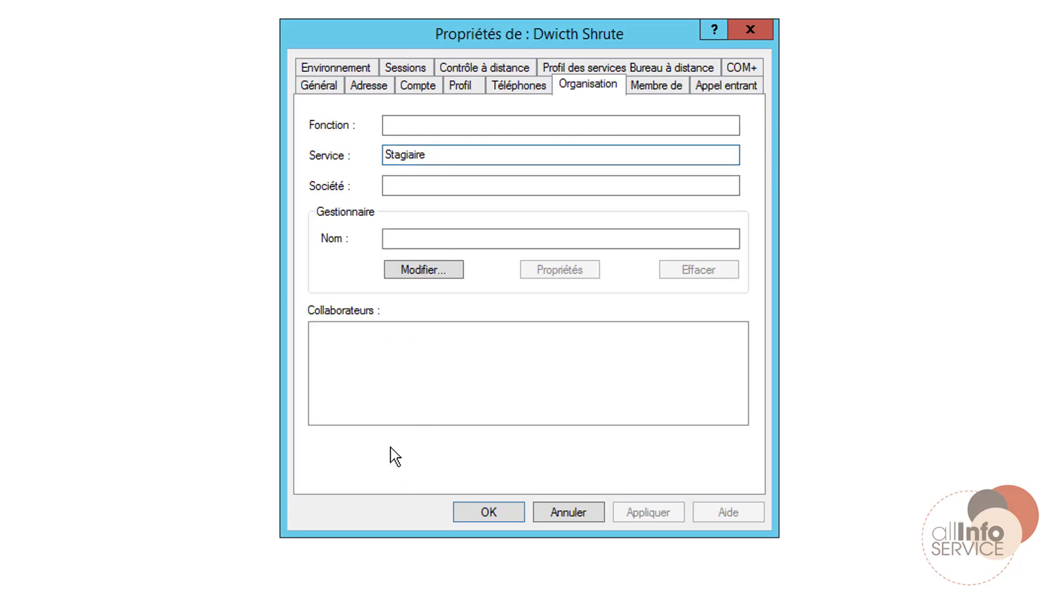
click(444, 128)
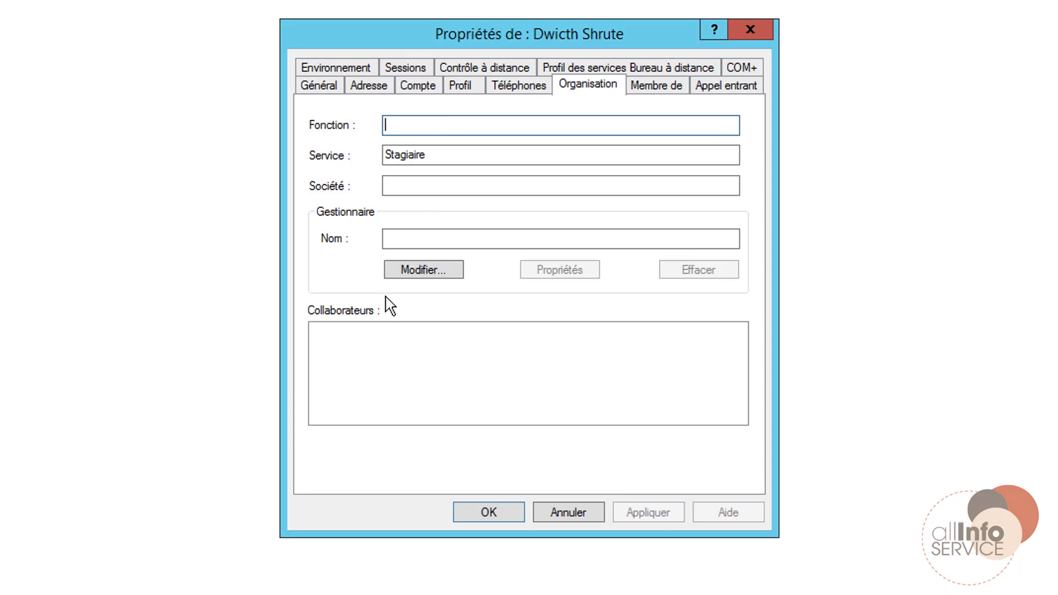
text(Direction)
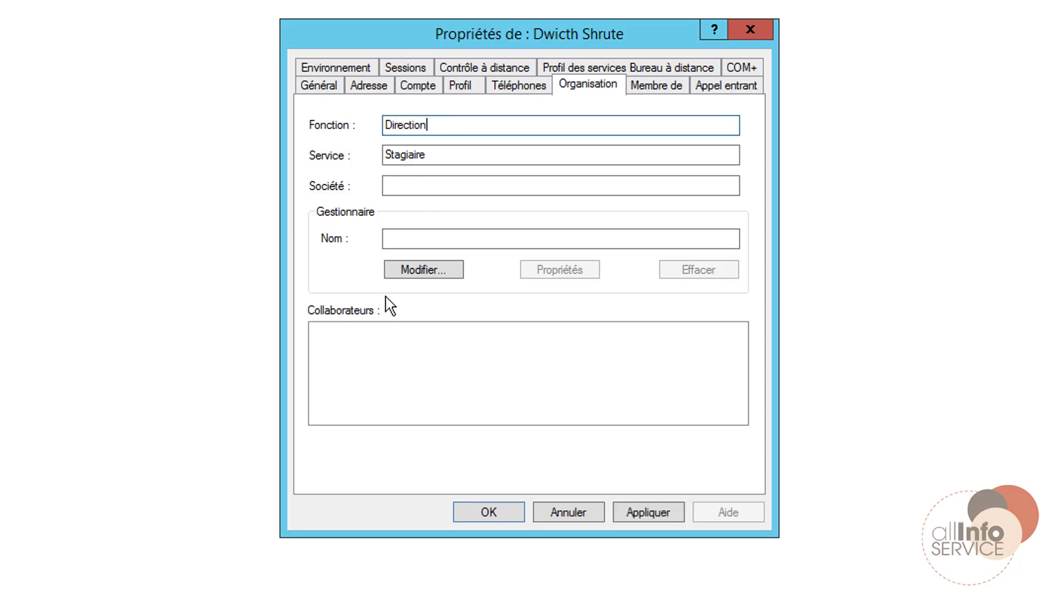
key(shift+Home)
key(BackSpace)
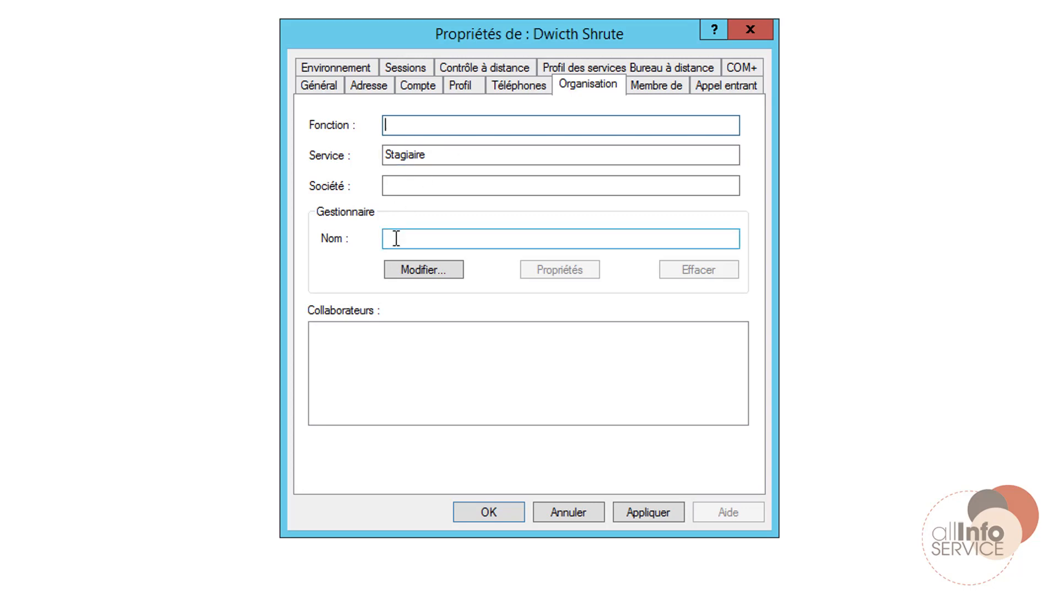
click(146, 584)
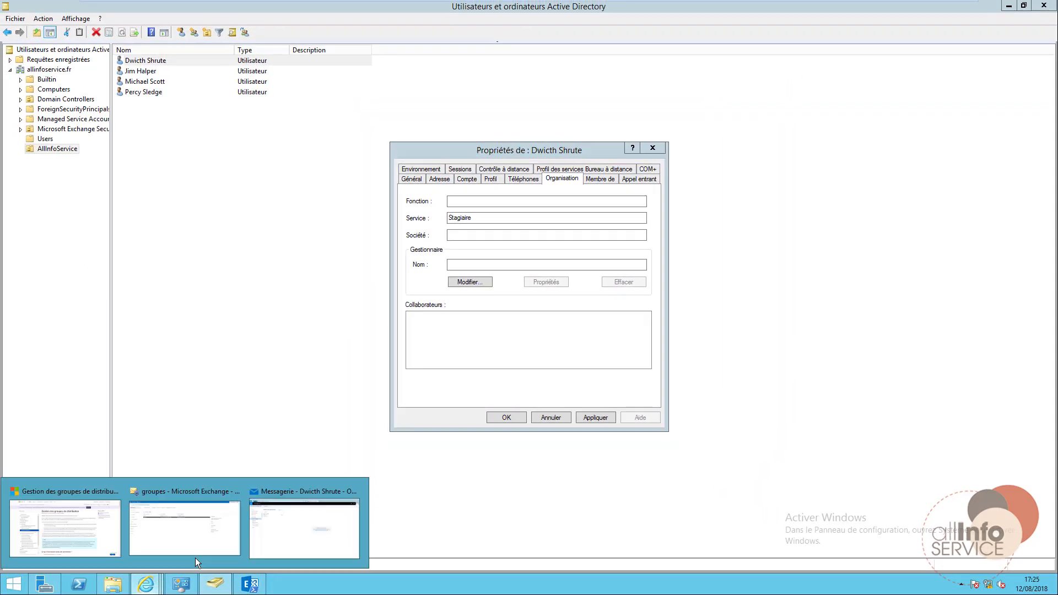
Compose a new Outlook Web App message, resolving 'stag' to the Stagiaire group as recipient.
click(285, 527)
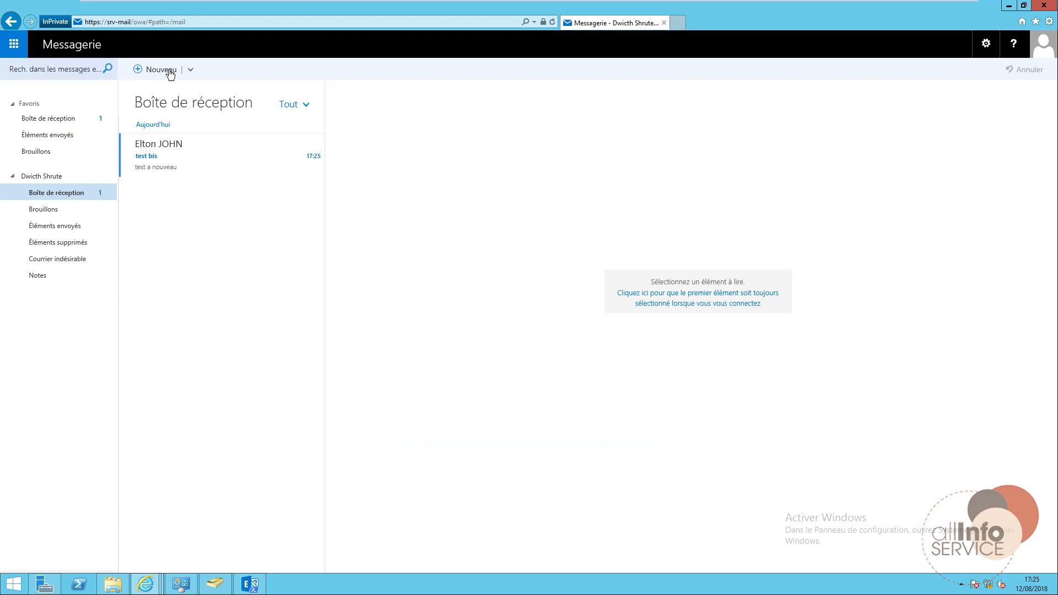
click(170, 73)
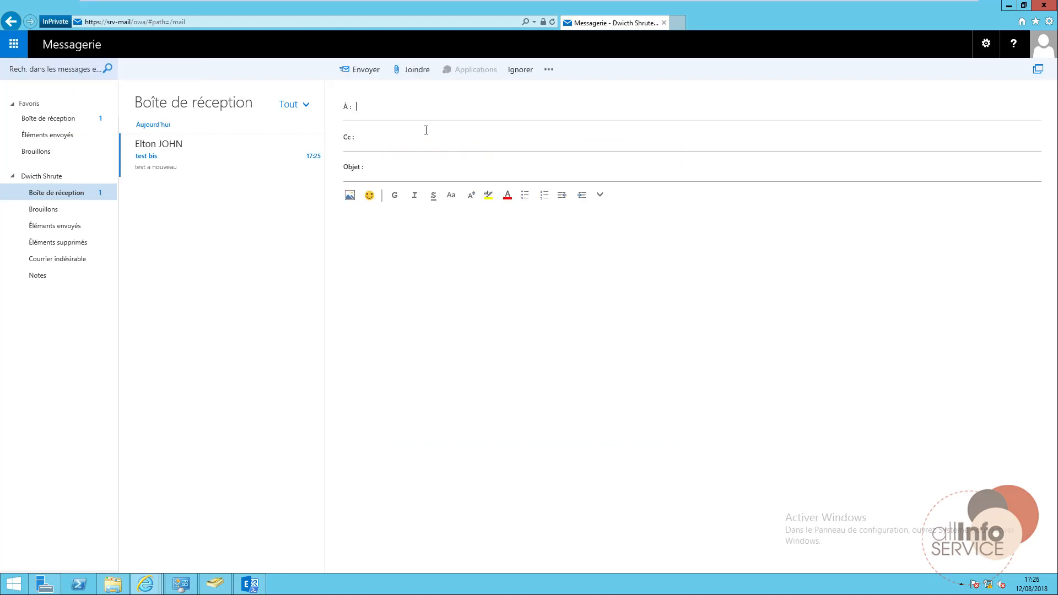
click(414, 108)
text(stagiaire)
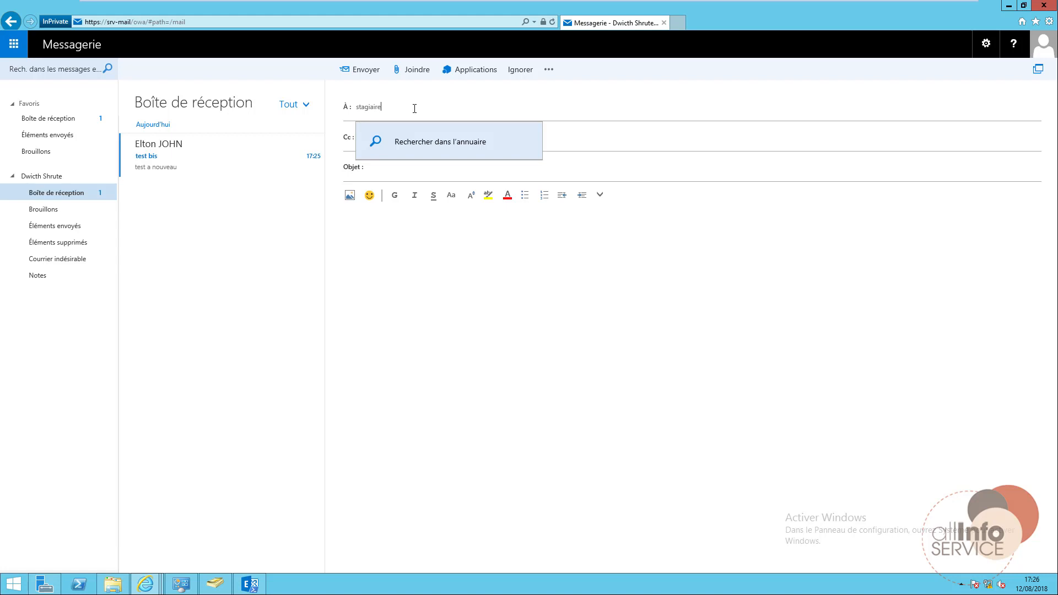
click(416, 144)
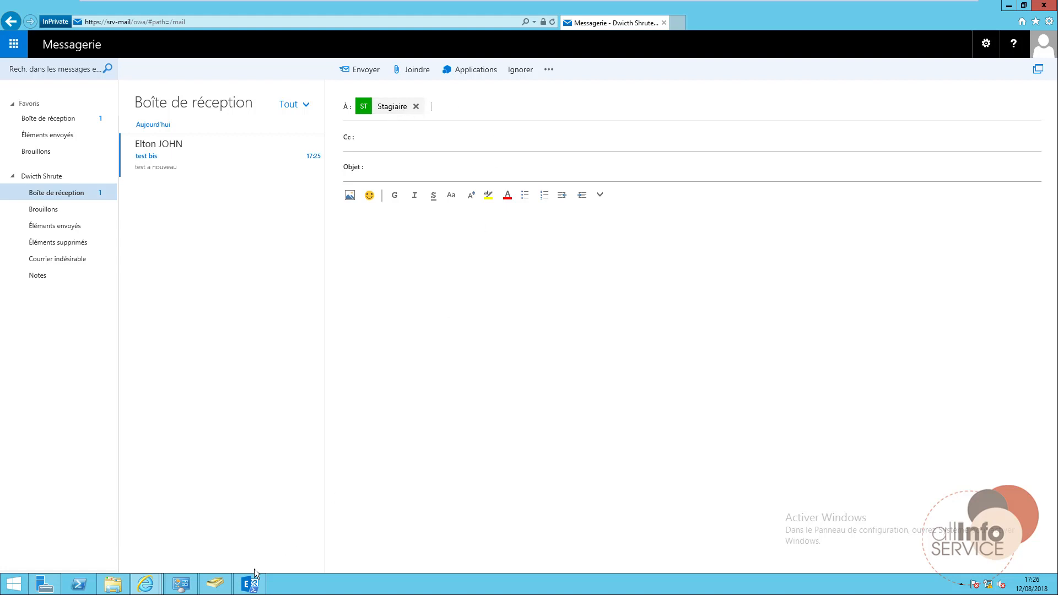
click(215, 584)
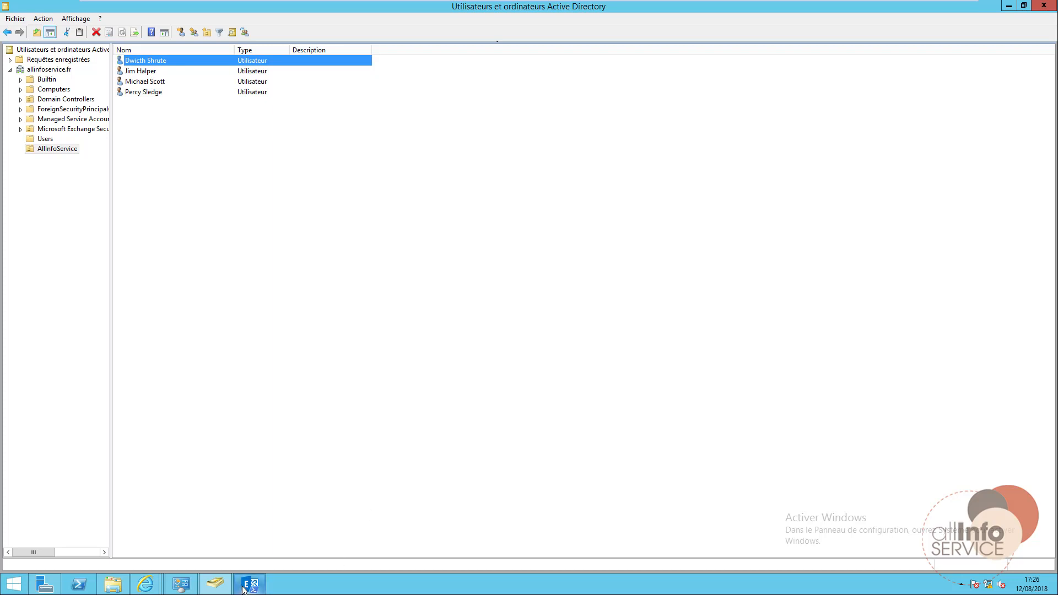
Open the Stagiaire dynamic group's membership rules in the Exchange admin center.
click(146, 584)
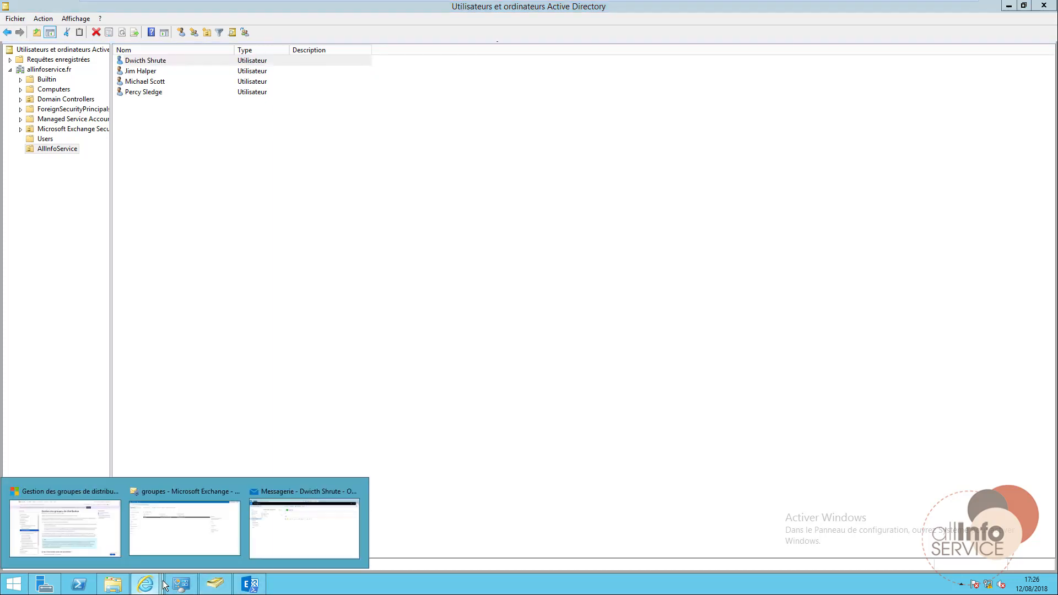
click(199, 536)
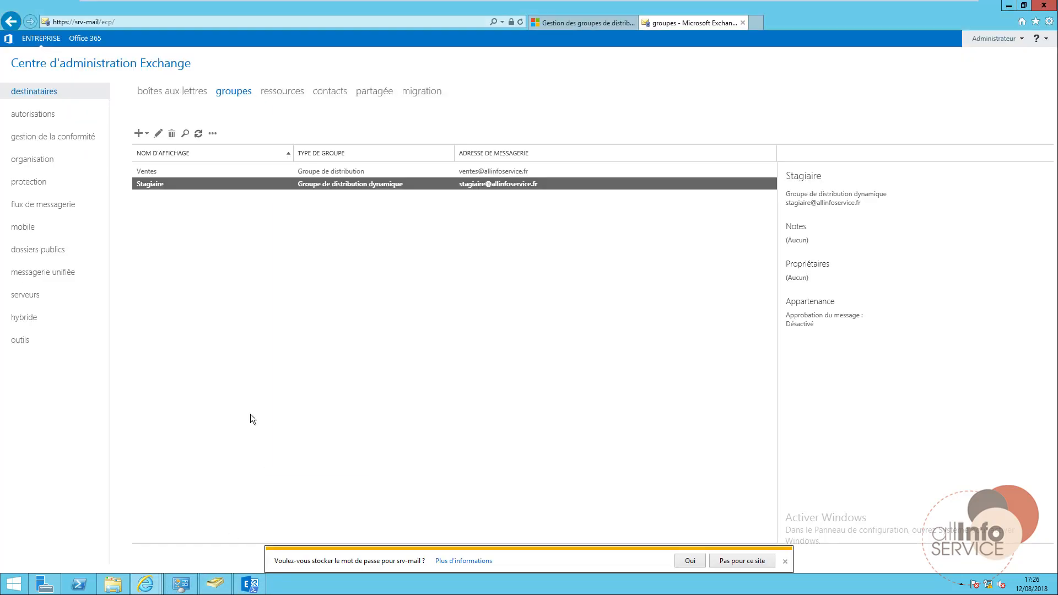
double_click(167, 187)
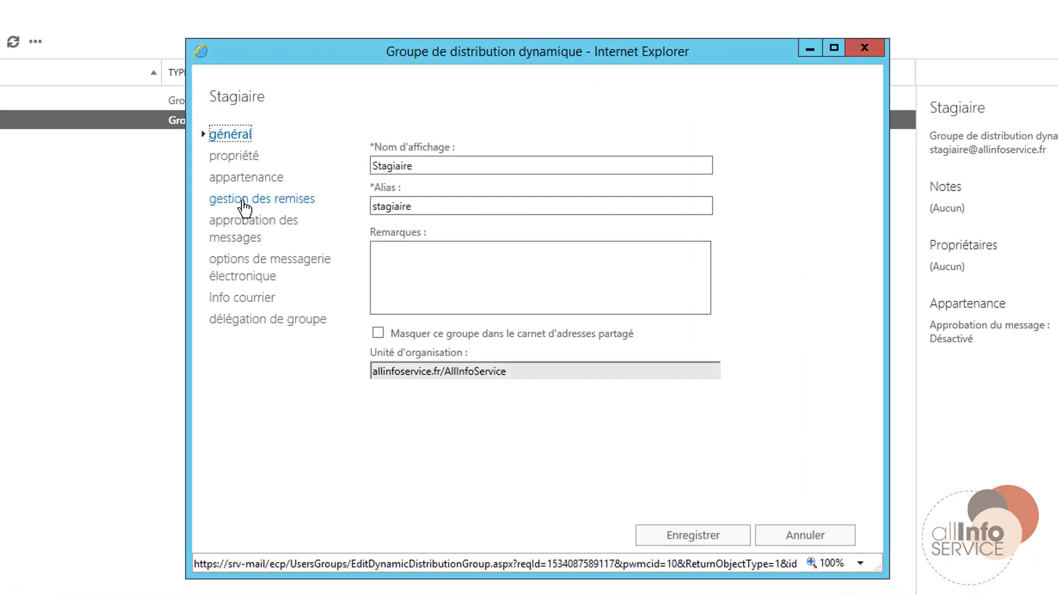
click(233, 178)
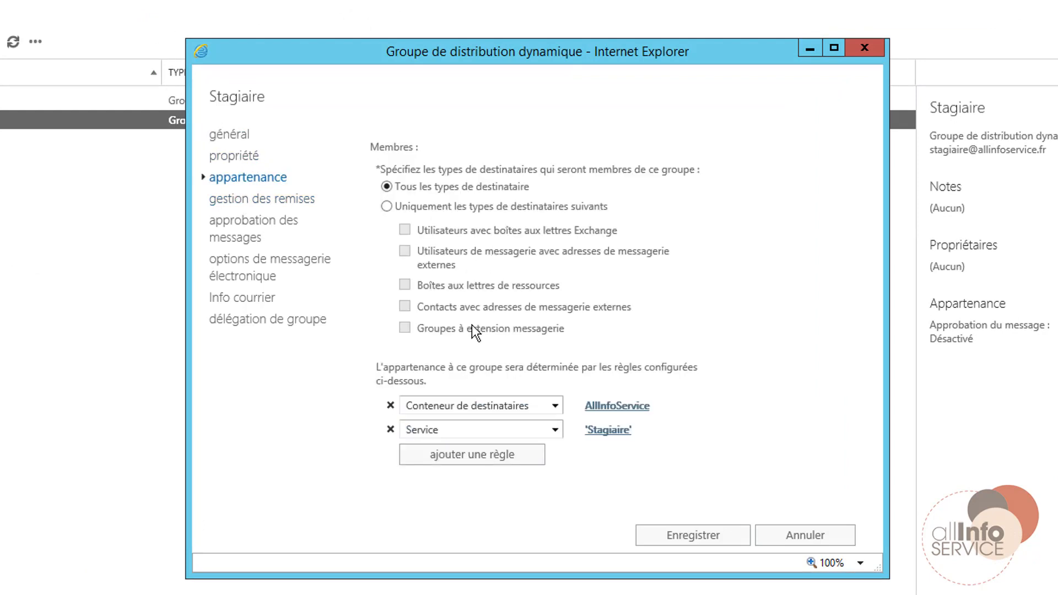
Browse the membership rule attribute lists without changing anything, then cancel the editor.
click(470, 457)
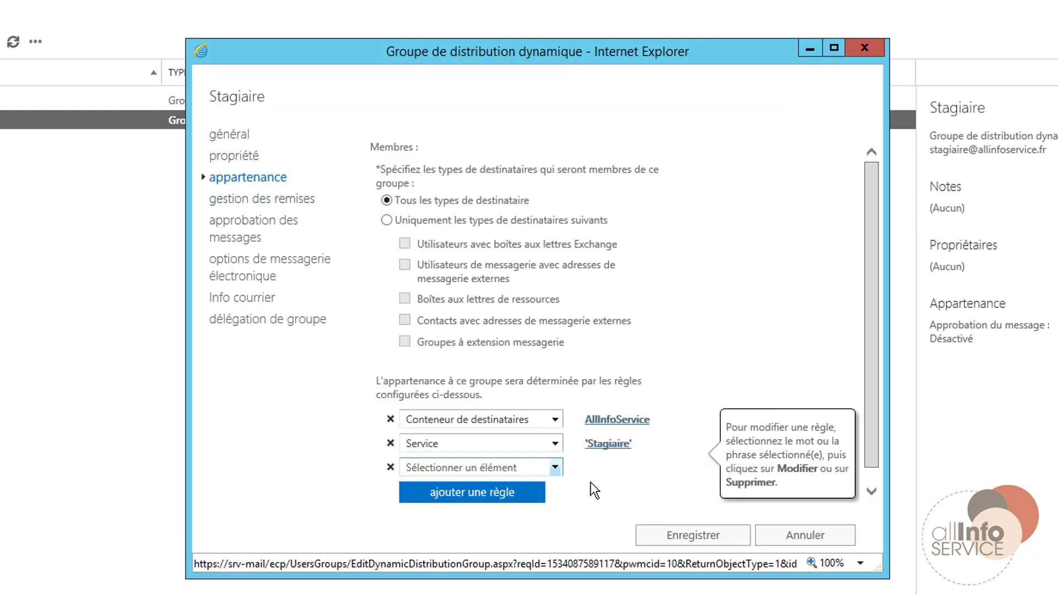
click(556, 468)
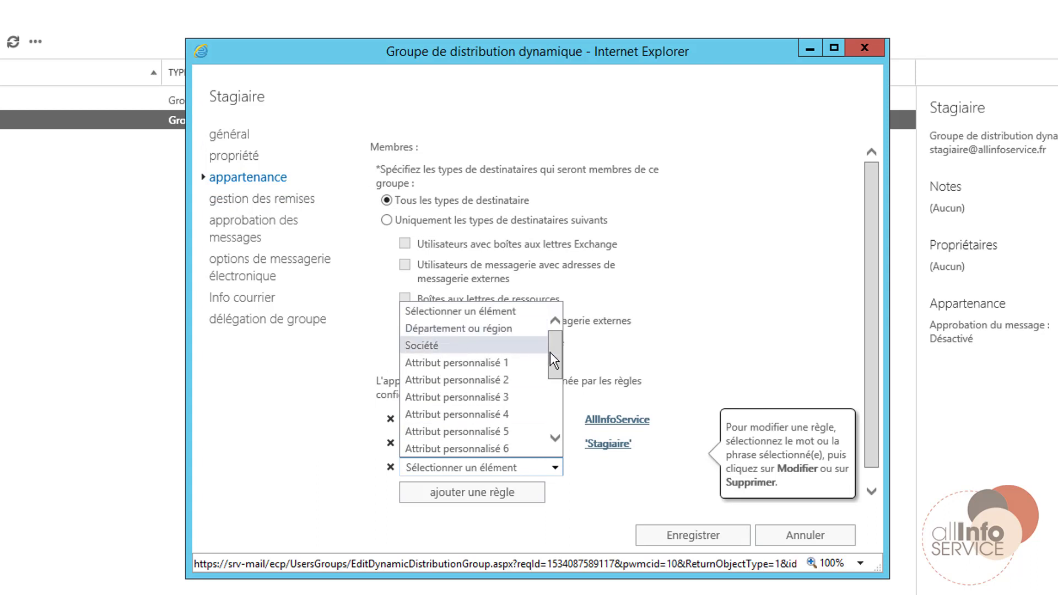
drag(553, 353, 551, 432)
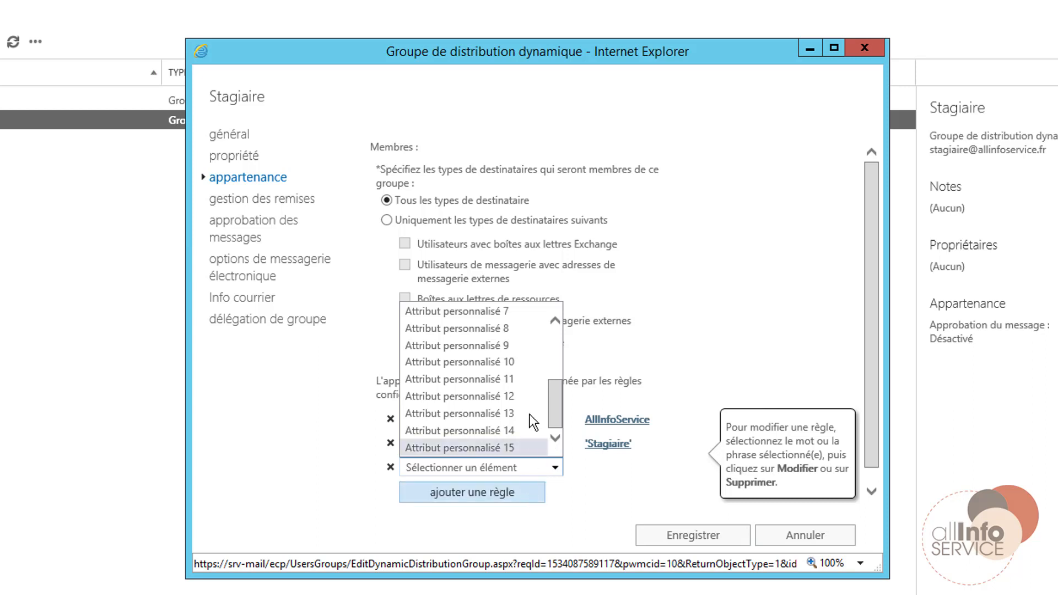
drag(558, 383, 561, 339)
click(589, 488)
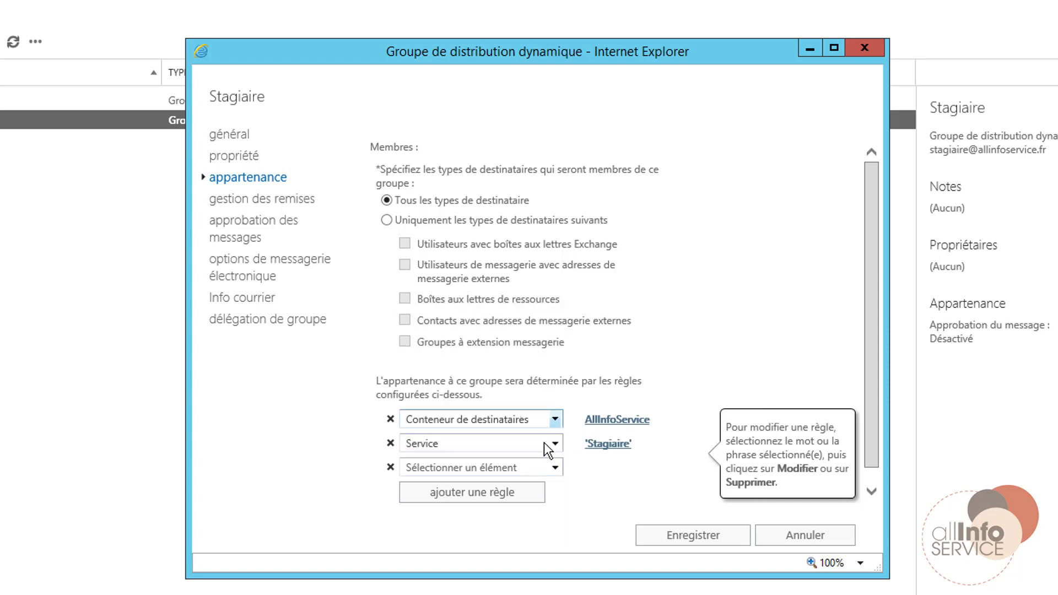
click(548, 466)
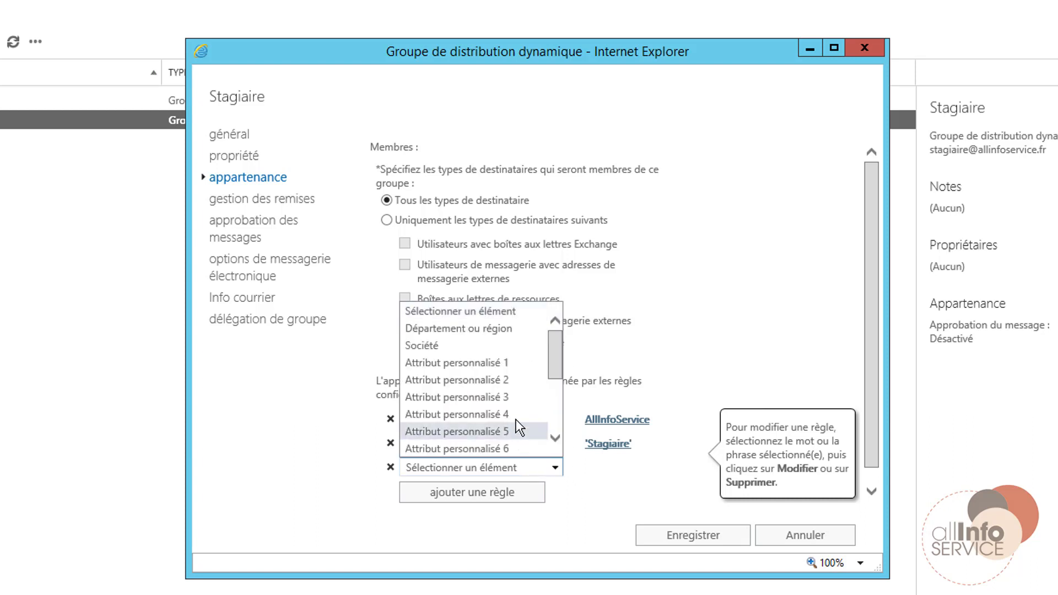
click(693, 343)
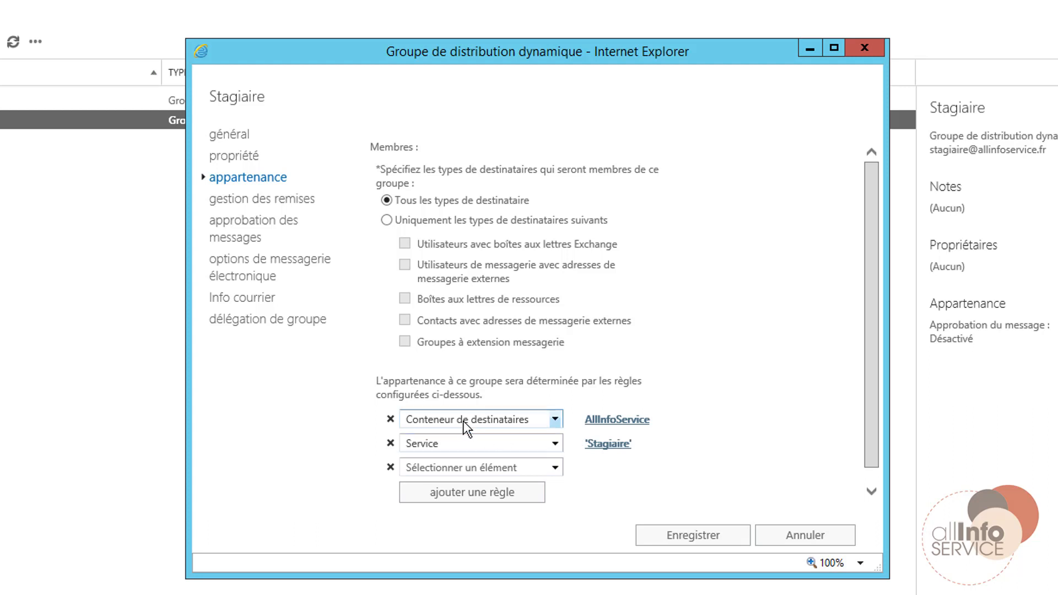
click(483, 418)
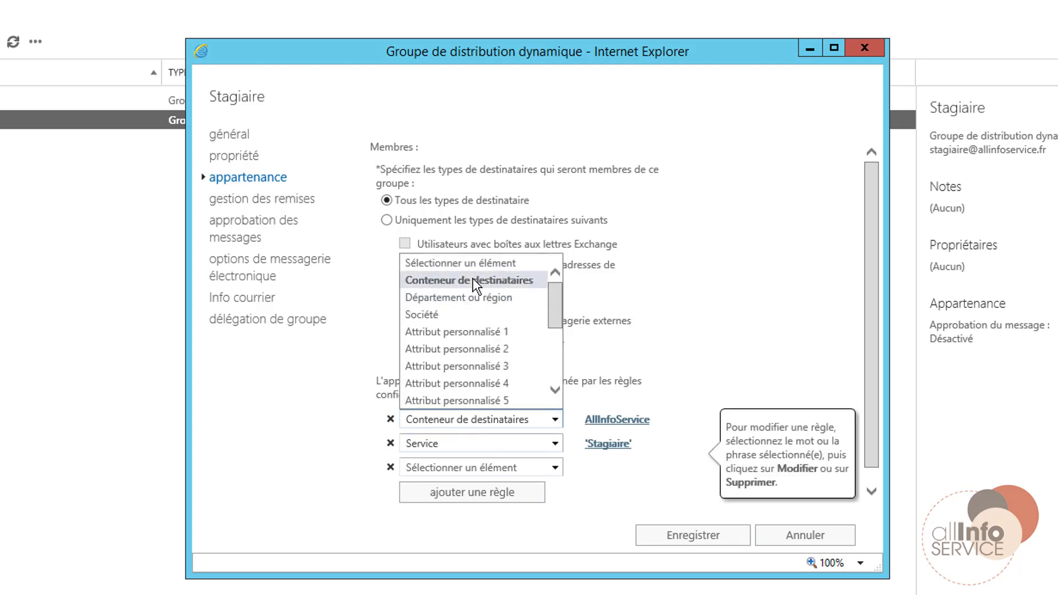
click(729, 283)
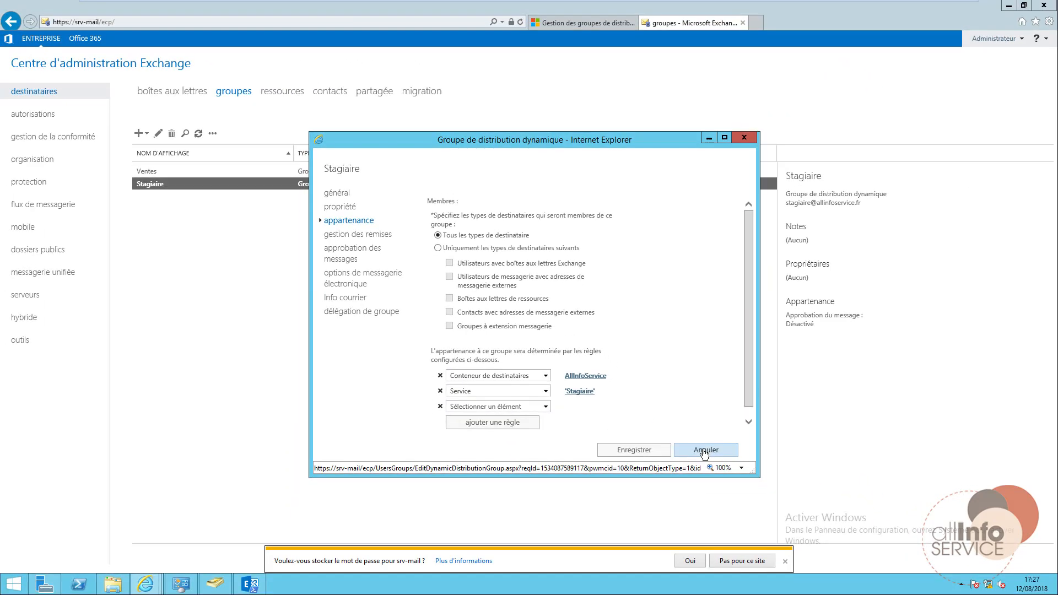
click(704, 451)
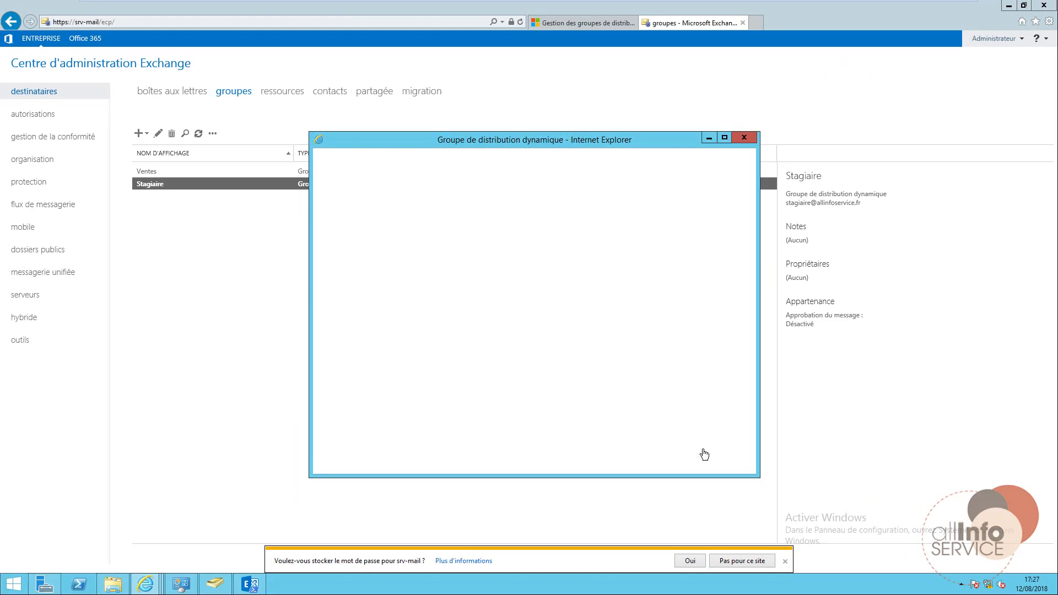